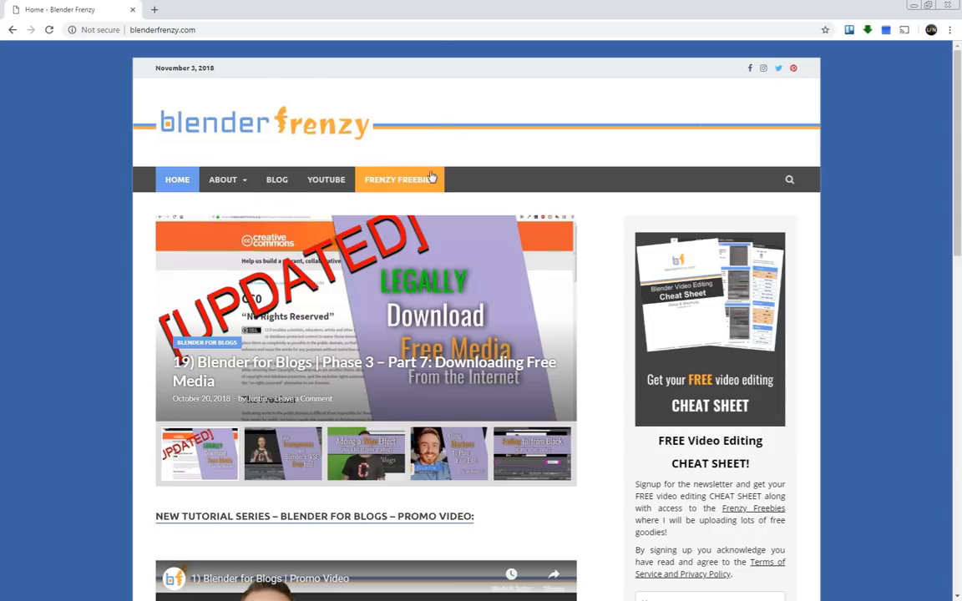
Look through the Blender Frenzy home page, covering the featured posts, promo video, Blender for Blogs and Just for Fun sections.
scroll(330, 188, "down", 2)
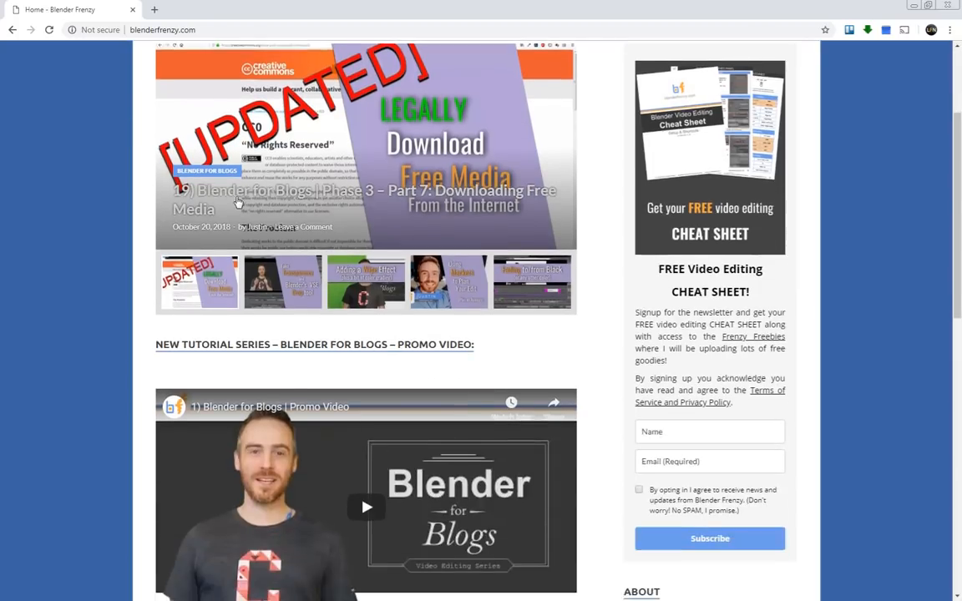
scroll(167, 176, "up", 1)
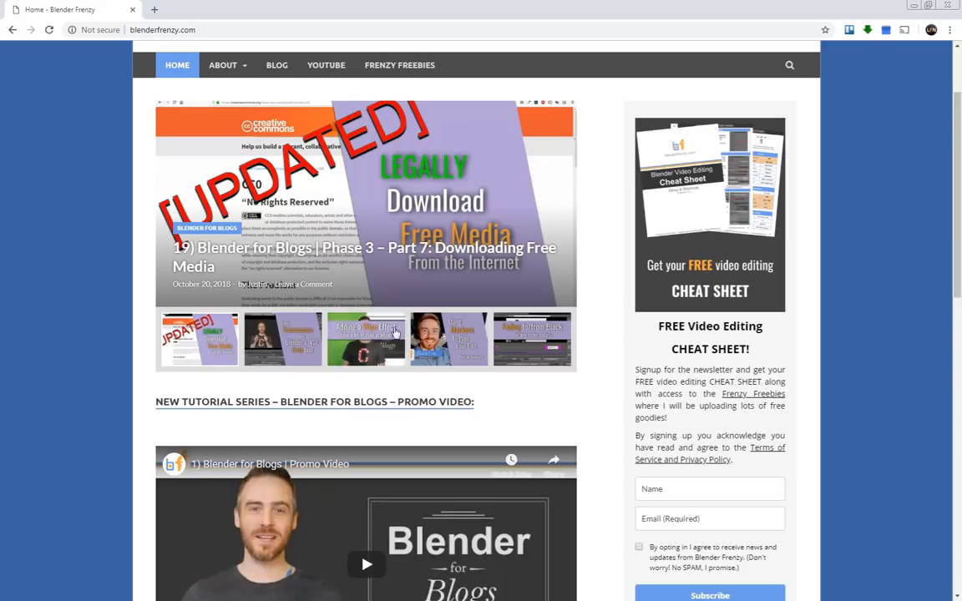
scroll(365, 215, "down", 2)
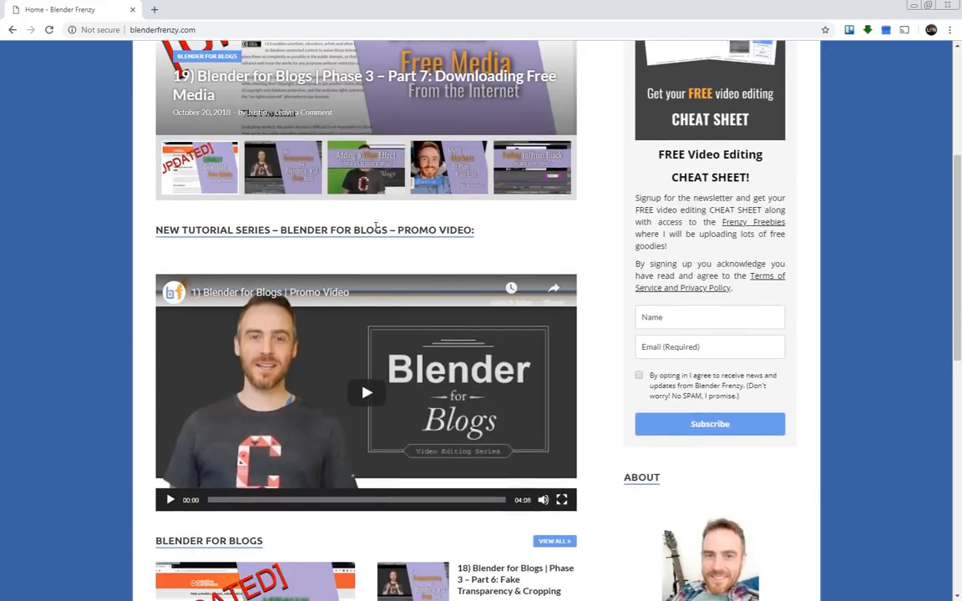
scroll(179, 188, "down", 1)
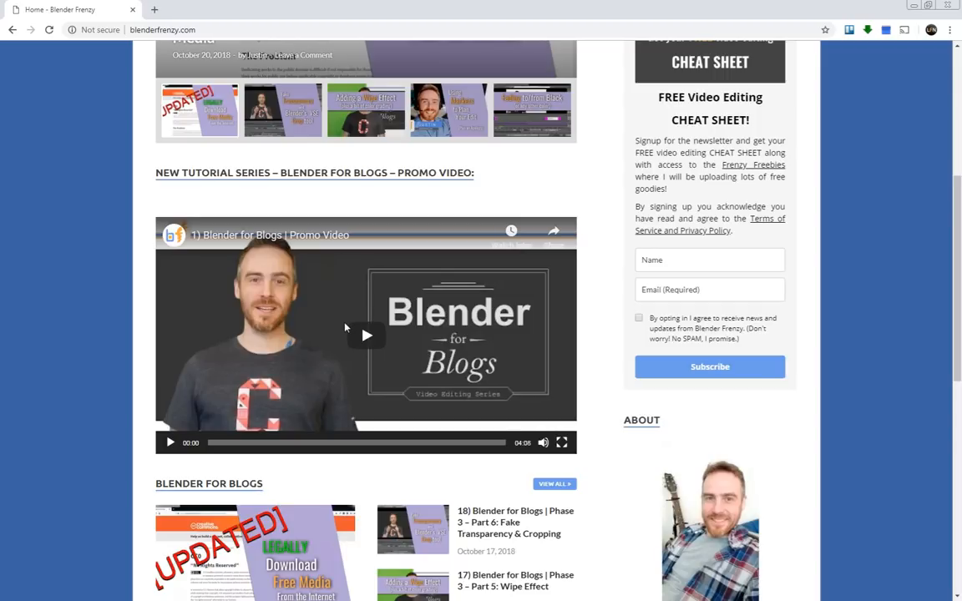
scroll(345, 328, "down", 3)
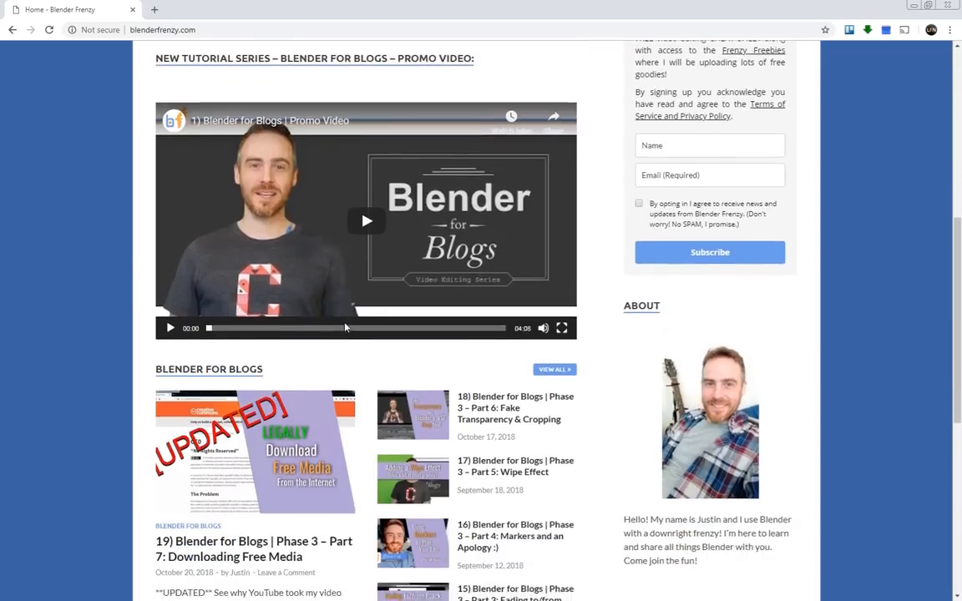
scroll(345, 327, "down", 1)
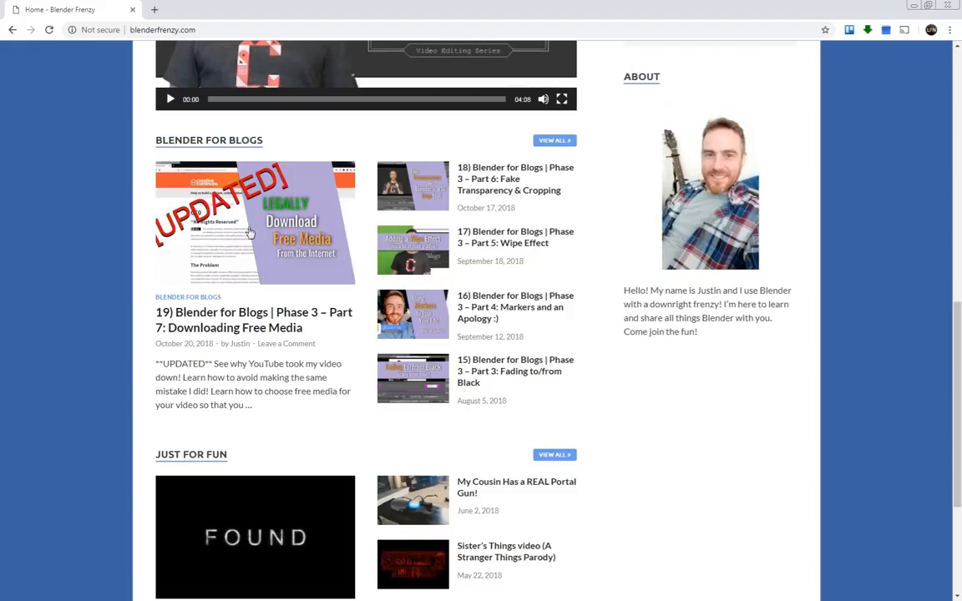
scroll(467, 187, "down", 2)
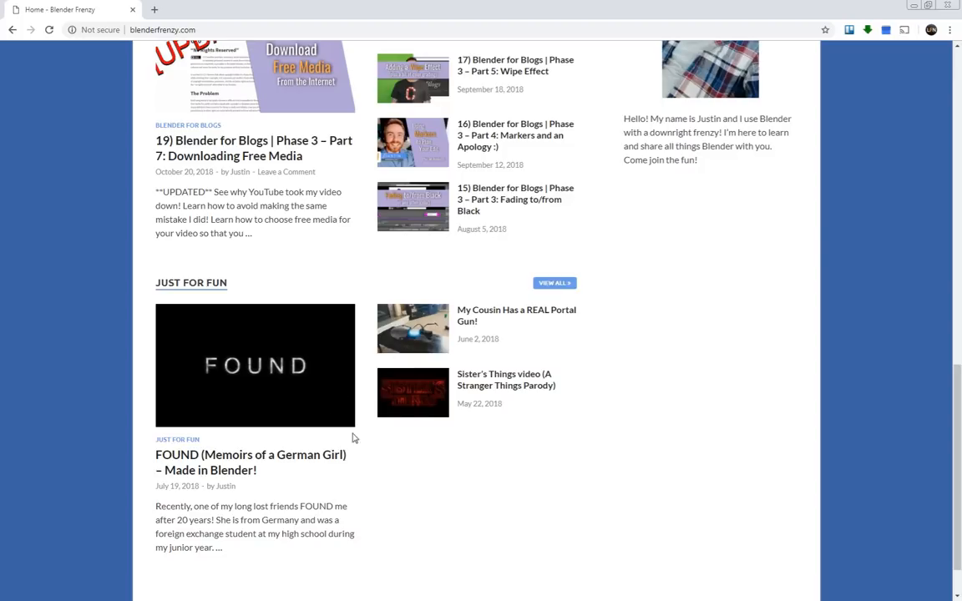
scroll(518, 363, "up", 4)
scroll(574, 369, "up", 1)
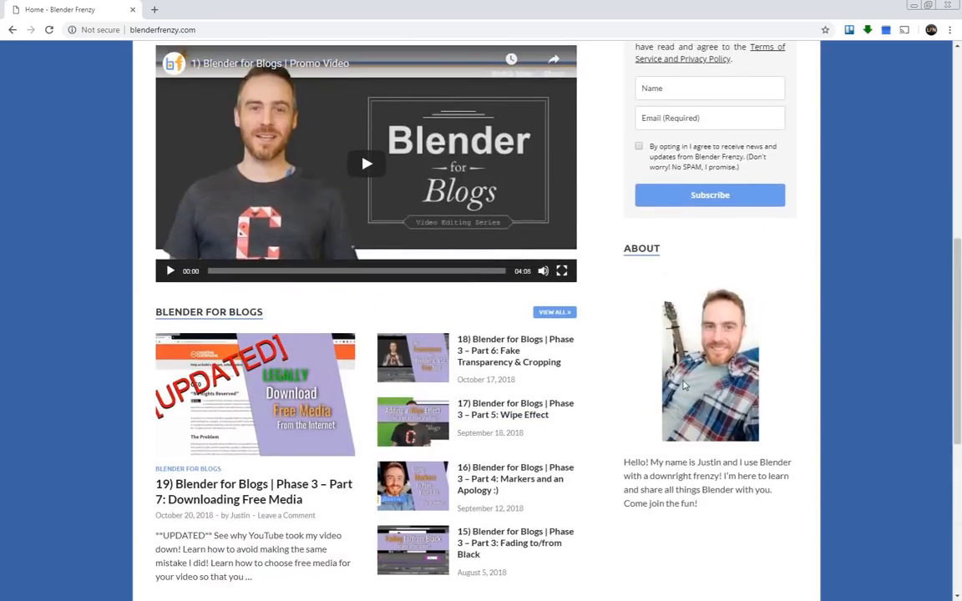
scroll(685, 384, "up", 3)
scroll(789, 274, "up", 3)
Examine the newsletter sign-up section offering the free video editing cheat sheet on the home page.
scroll(790, 251, "down", 1)
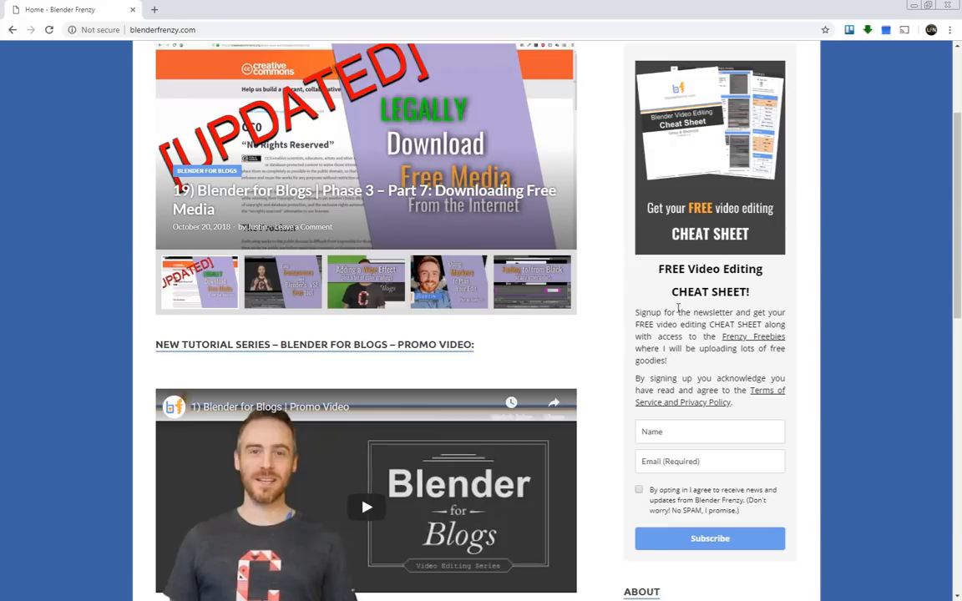
scroll(669, 312, "down", 1)
scroll(660, 377, "down", 1)
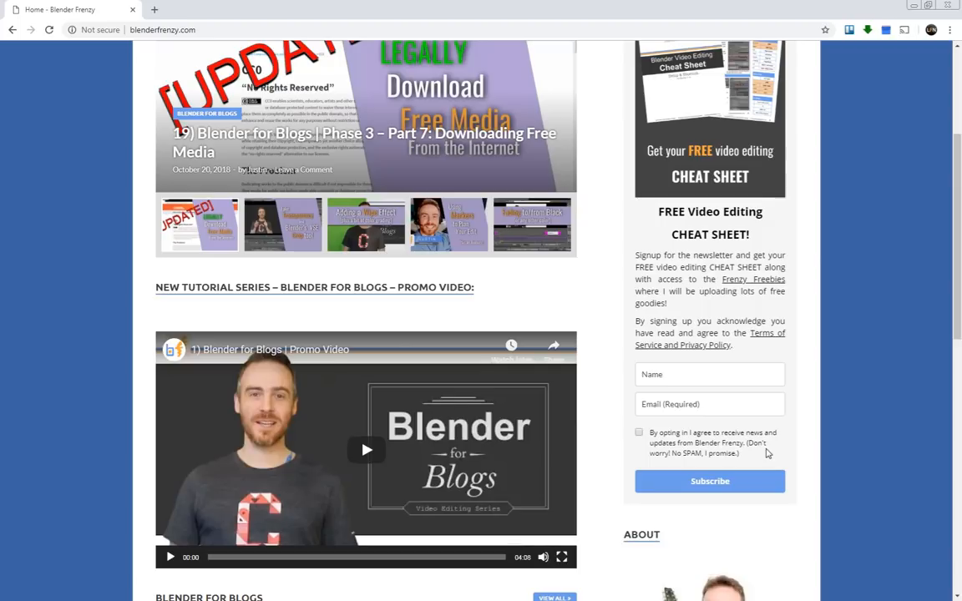
scroll(767, 452, "up", 2)
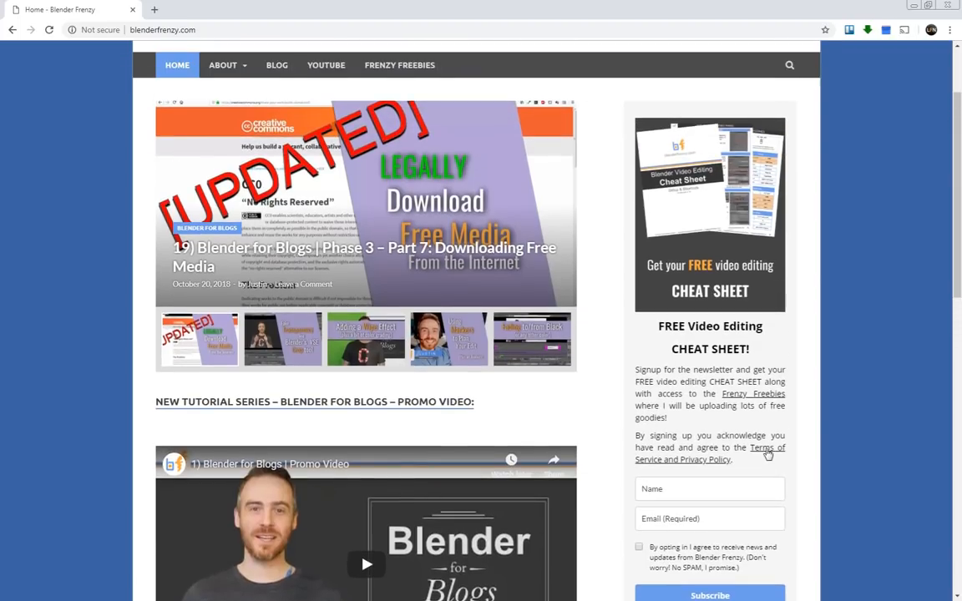
scroll(811, 418, "up", 1)
scroll(814, 415, "down", 1)
scroll(813, 415, "up", 2)
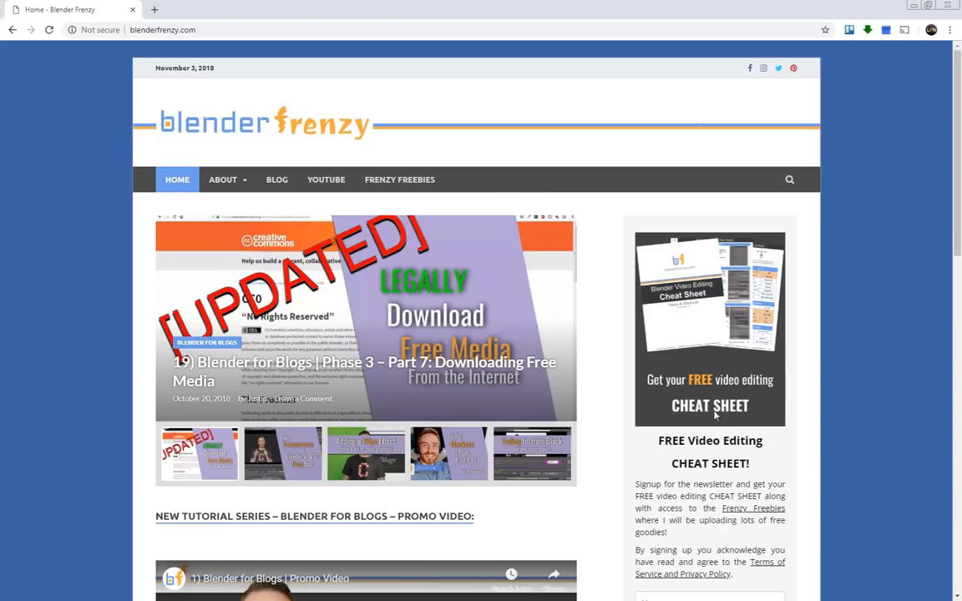
scroll(691, 448, "down", 2)
scroll(693, 458, "up", 2)
Open the Frenzy Freebies page and review the cheat sheet, blend file and key config, pre-cut footage and free downloaded media.
left_click(403, 182)
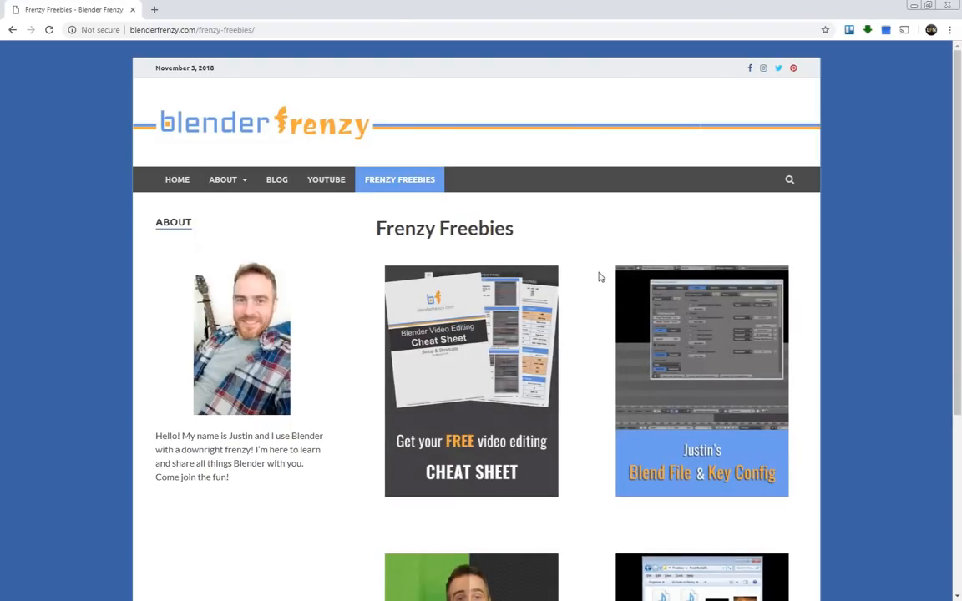
scroll(595, 264, "down", 2)
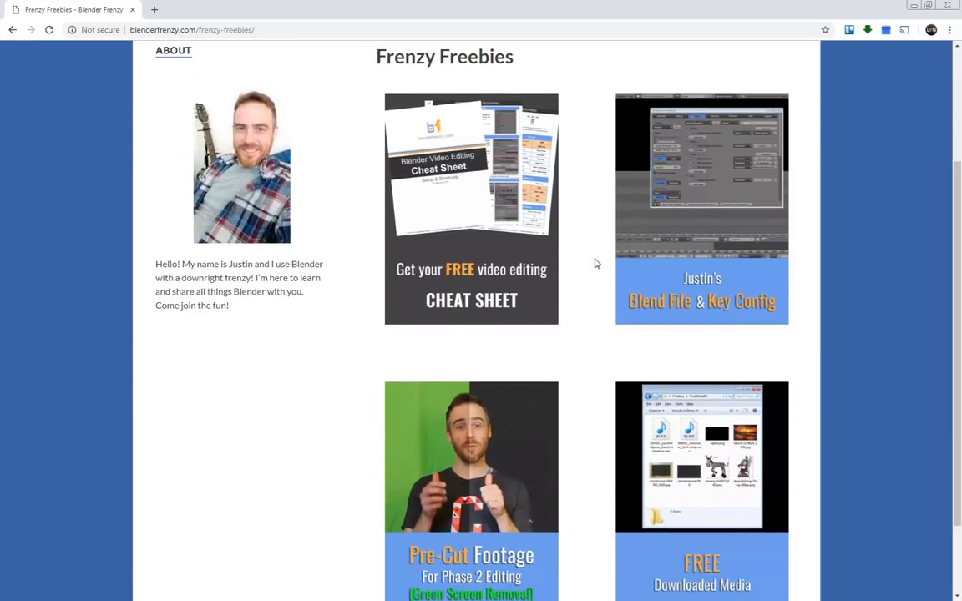
scroll(595, 263, "down", 2)
scroll(595, 264, "up", 1)
scroll(595, 264, "up", 1)
scroll(543, 217, "down", 1)
mouse_move(493, 172)
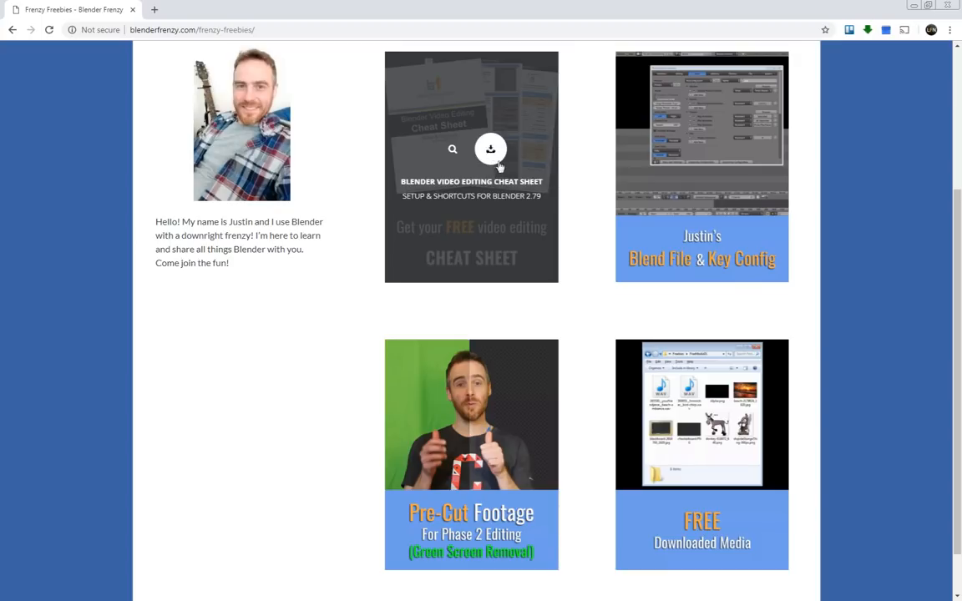
mouse_move(731, 202)
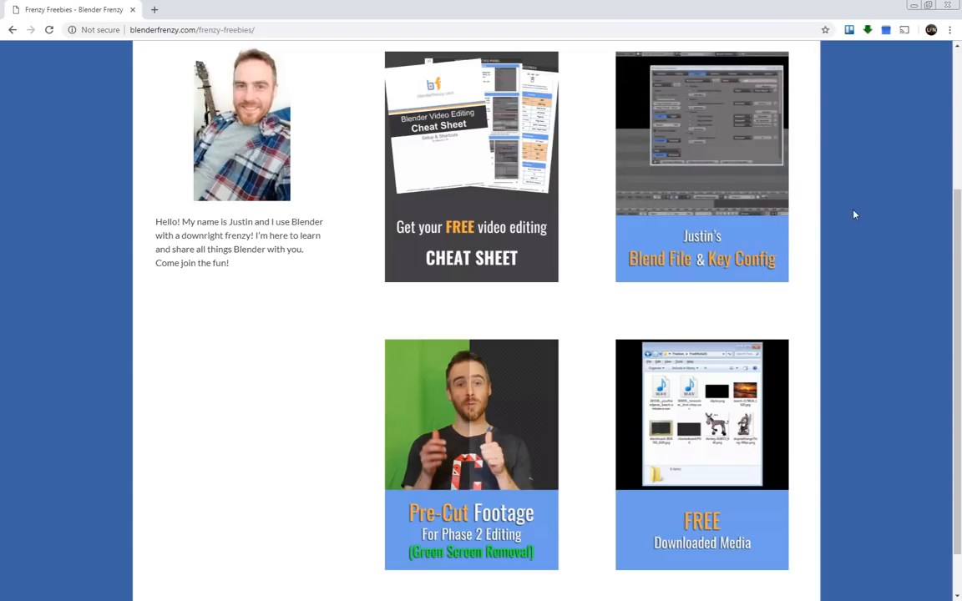
mouse_move(725, 262)
mouse_move(485, 489)
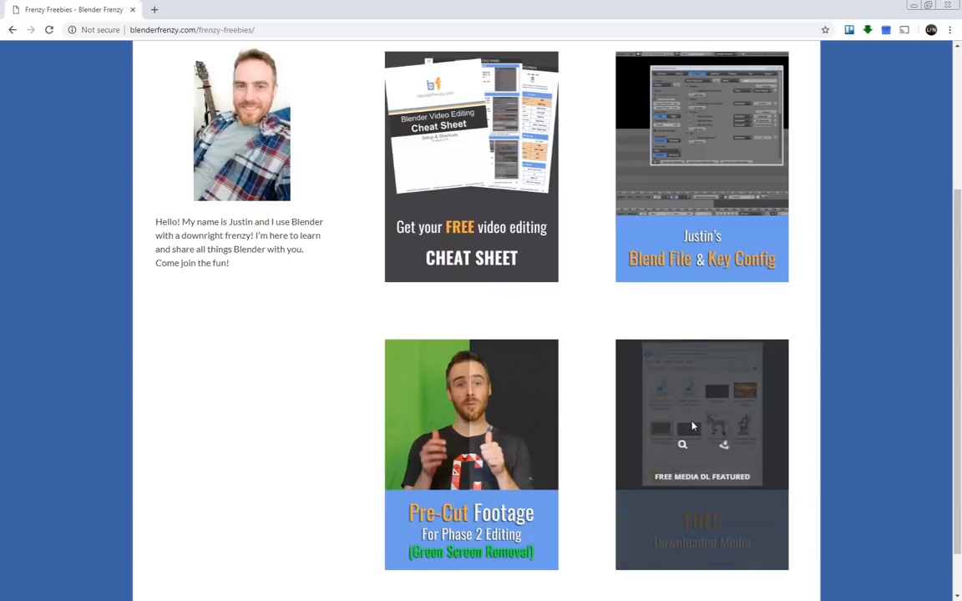
scroll(886, 196, "up", 1)
scroll(885, 196, "up", 3)
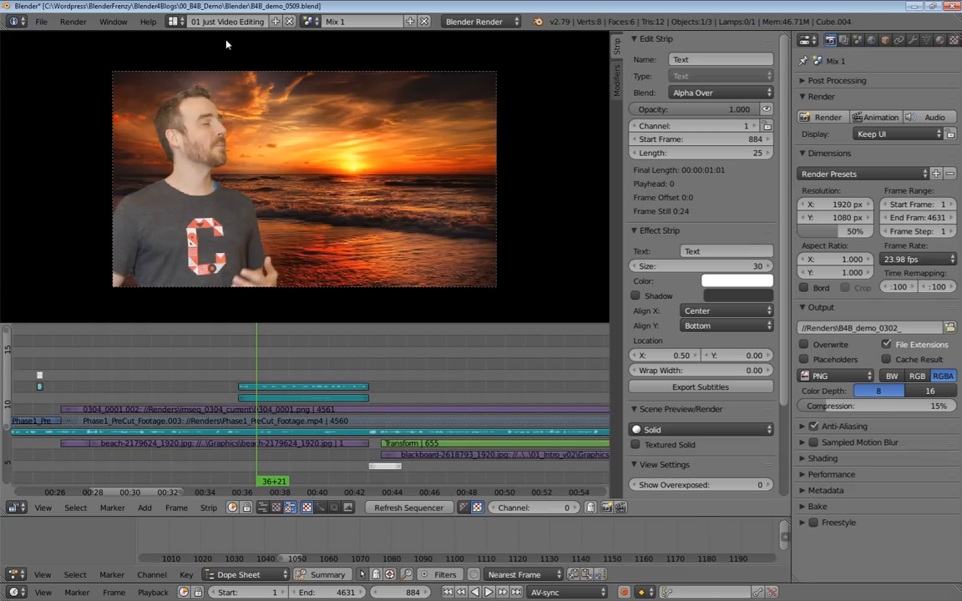
In Blender, switch to the Default screen layout and make a full copy of the Mix 1 scene.
left_click(171, 21)
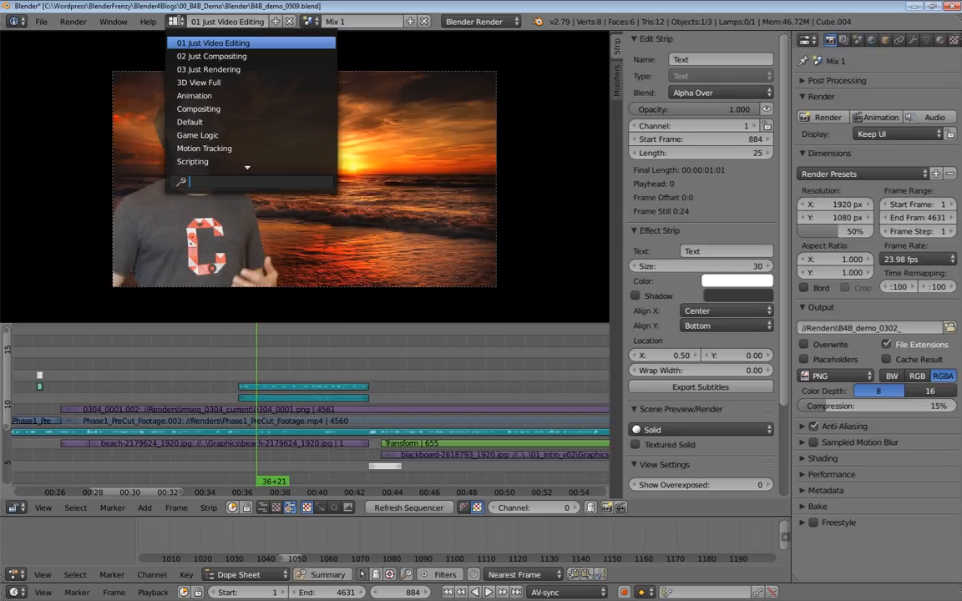
left_click(187, 122)
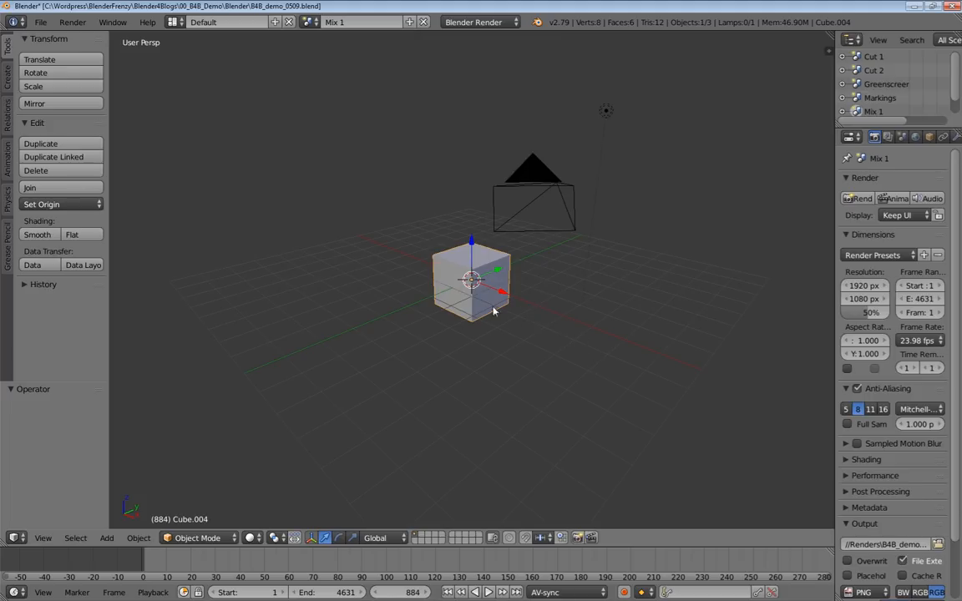
left_click(409, 22)
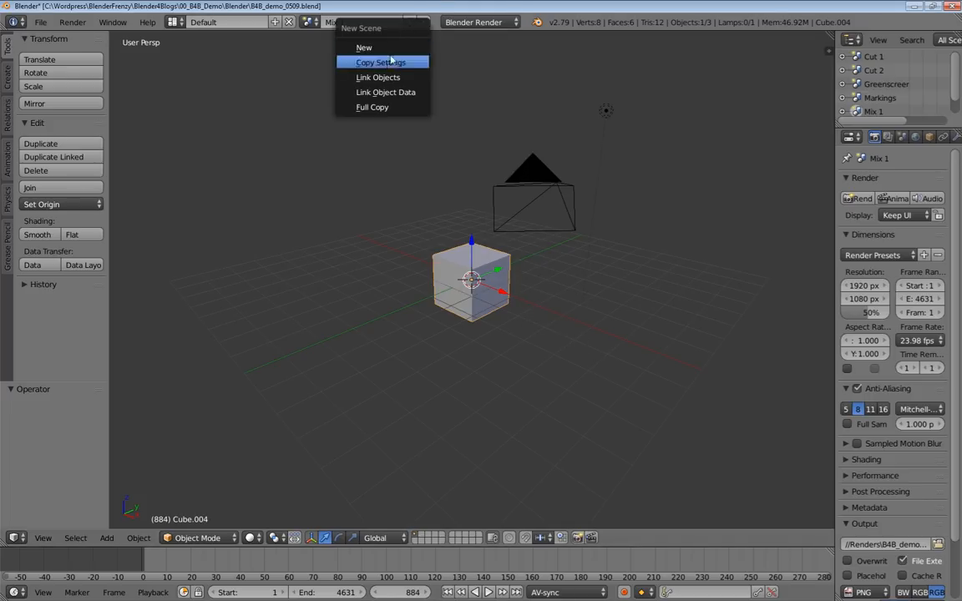
left_click(379, 109)
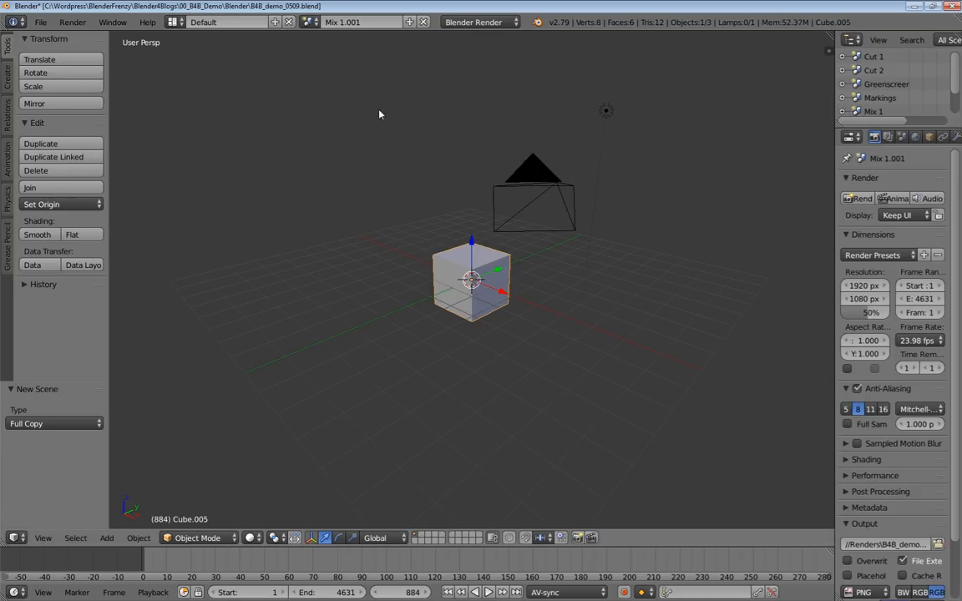
Delete the cube from the copied scene and add a text object at the origin in top view.
key("x")
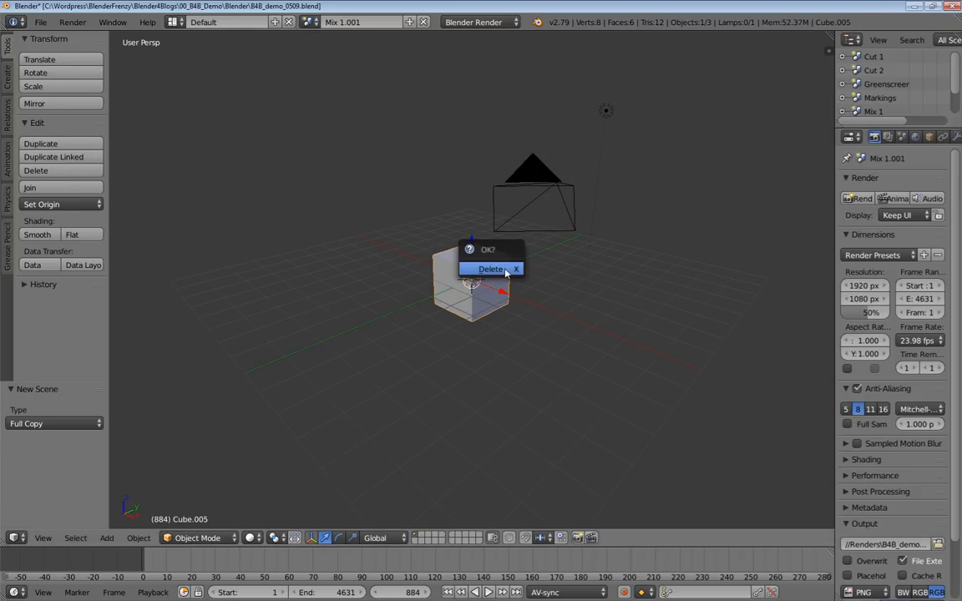
left_click(472, 267)
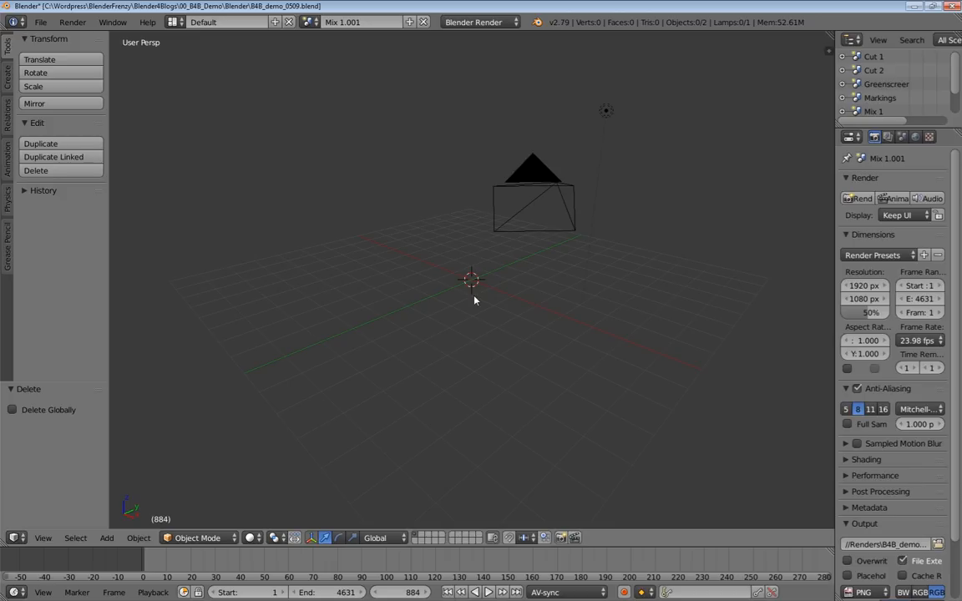
key("KP_7")
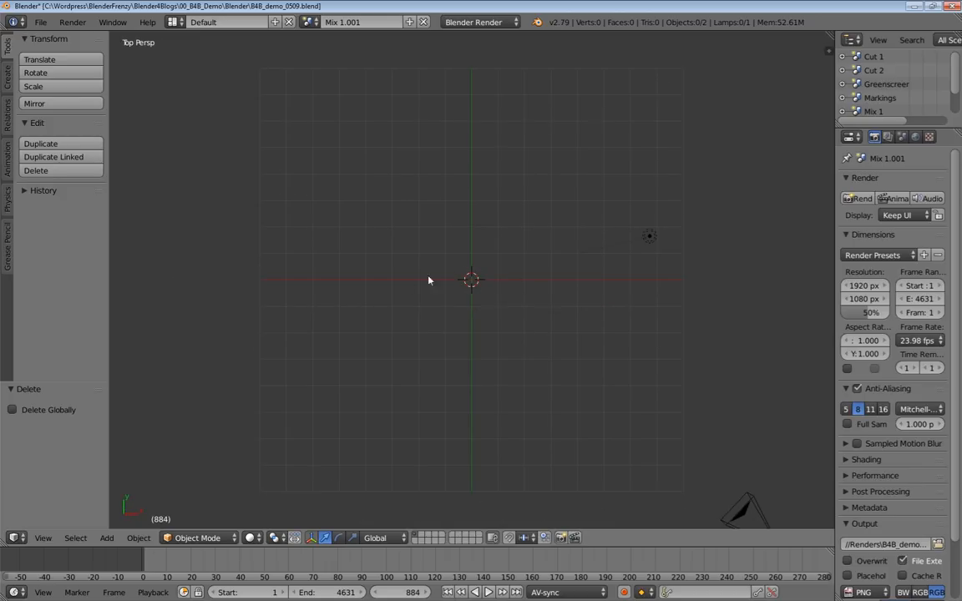
key("shift+a")
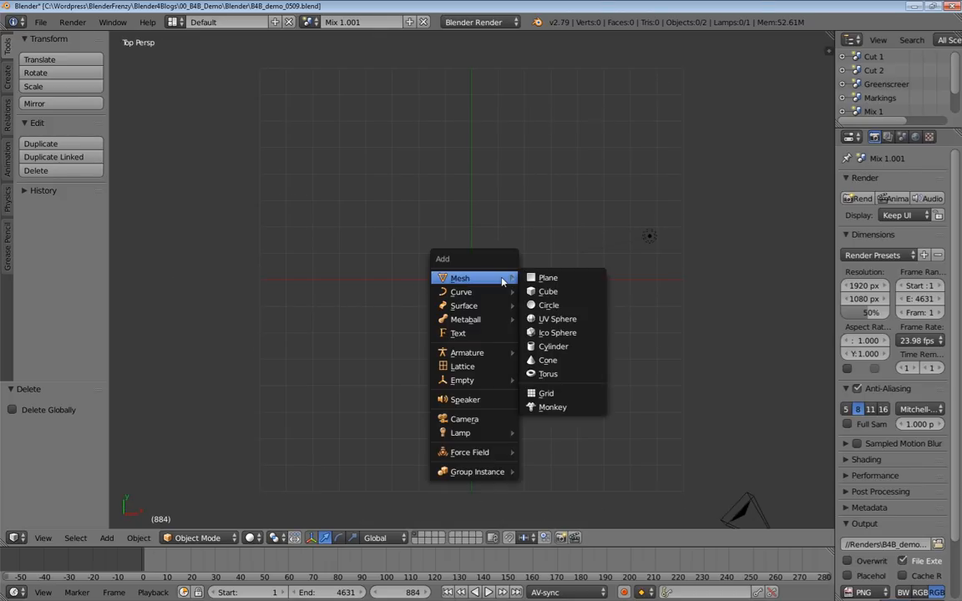
left_click(503, 332)
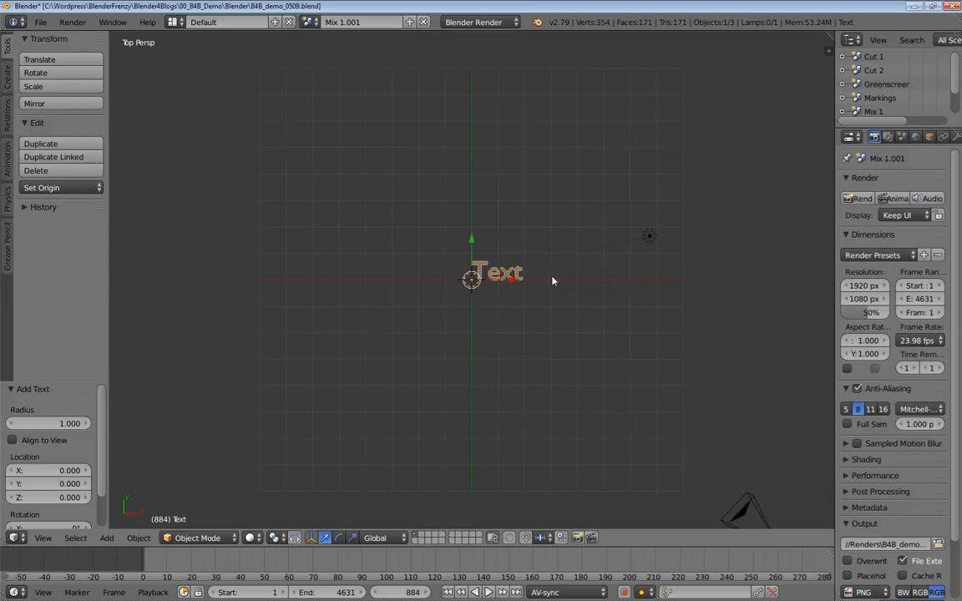
scroll(552, 288, "up", 5)
scroll(552, 291, "up", 2)
scroll(552, 290, "down", 3)
scroll(553, 290, "up", 1)
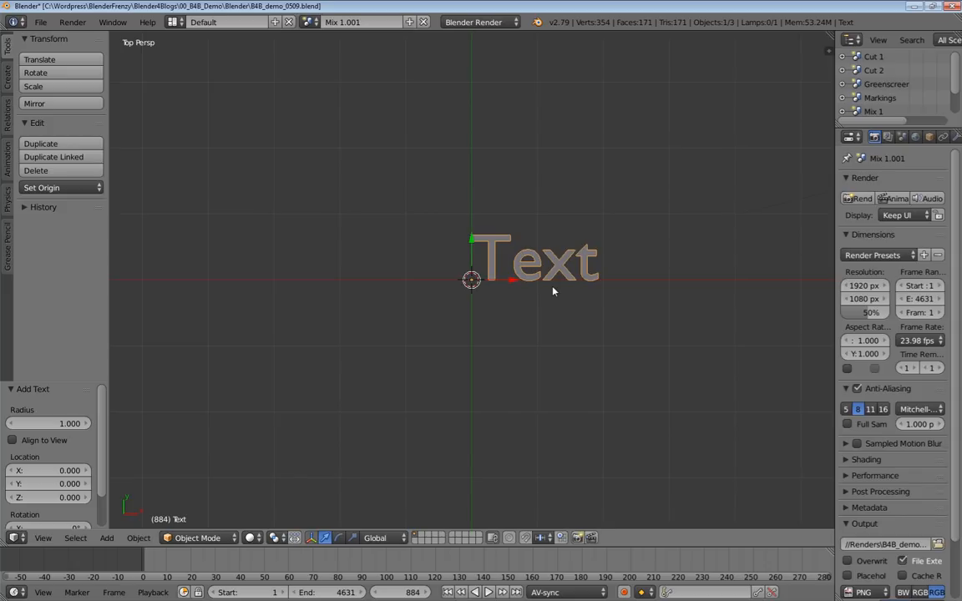
Replace the text object's content with "Blender Frenzy" and return to Object Mode.
key("Tab")
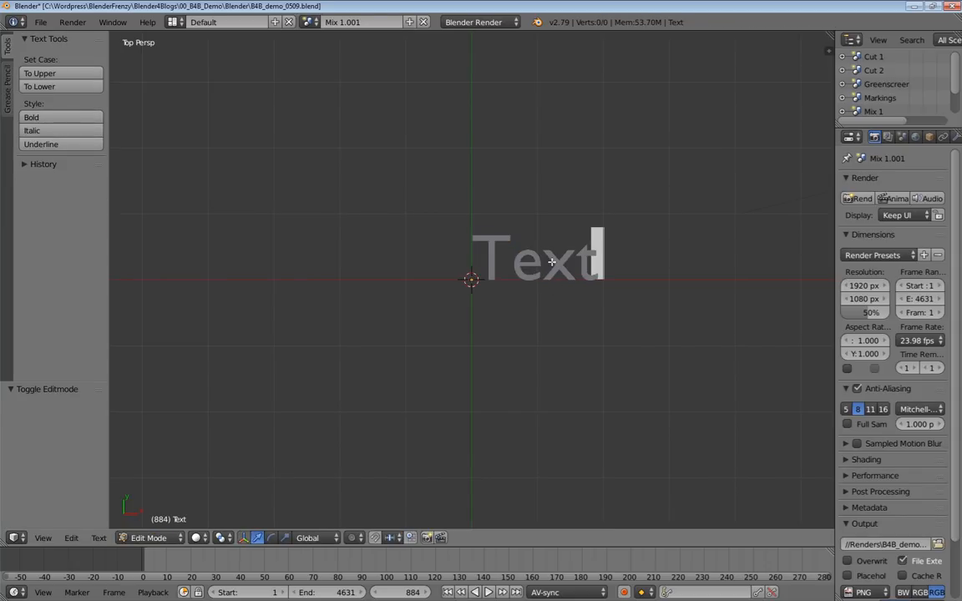
key("BackSpace")
key("BackSpace")
key("BackSpace")
key("BackSpace")
type("b")
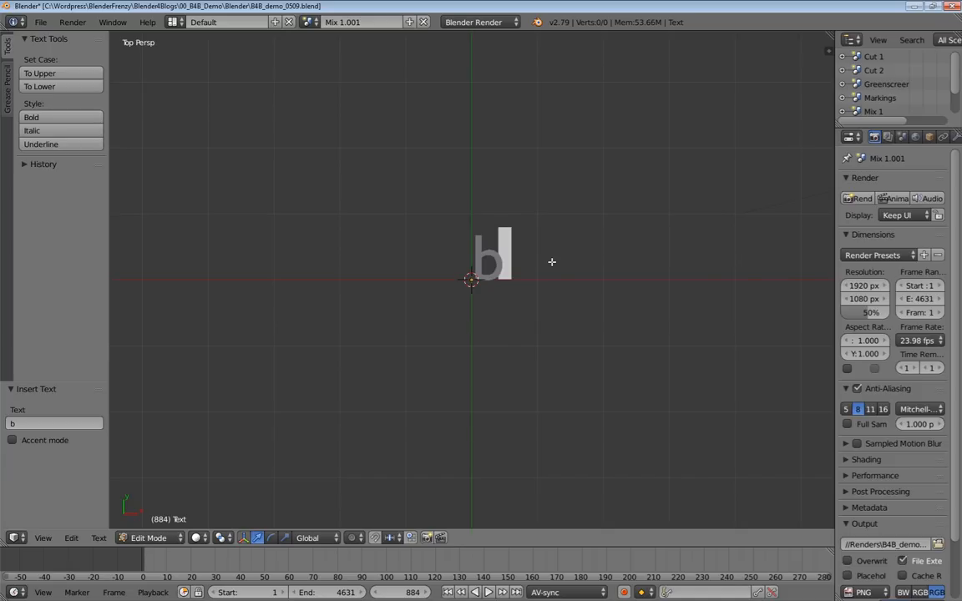
key("BackSpace")
type("Blender ")
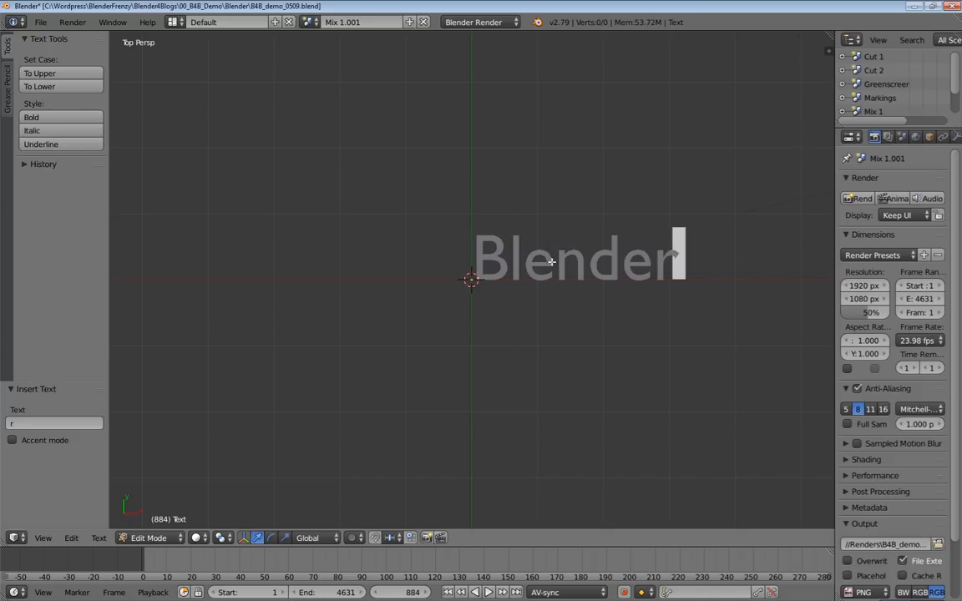
type("Frenzy")
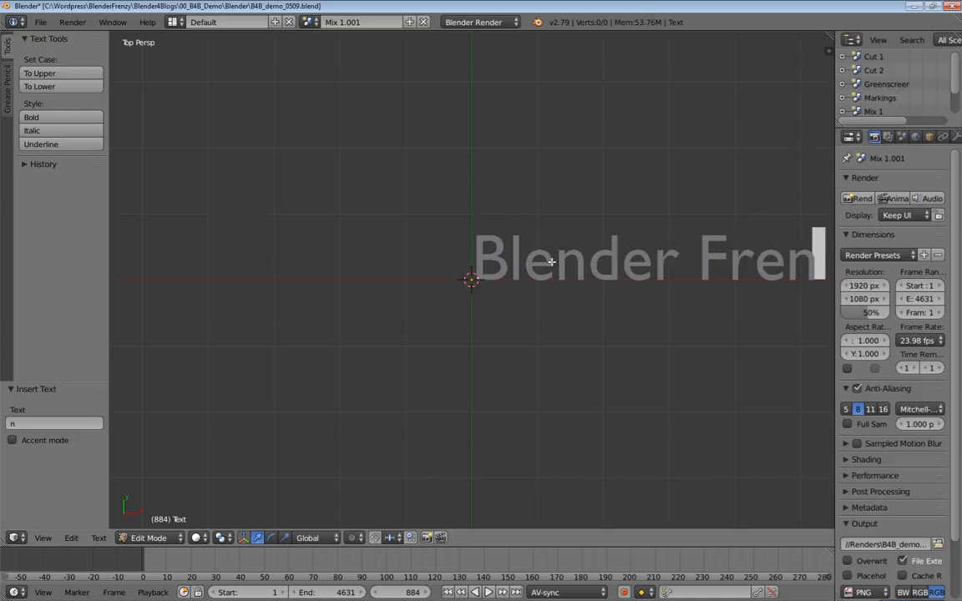
scroll(614, 300, "down", 1)
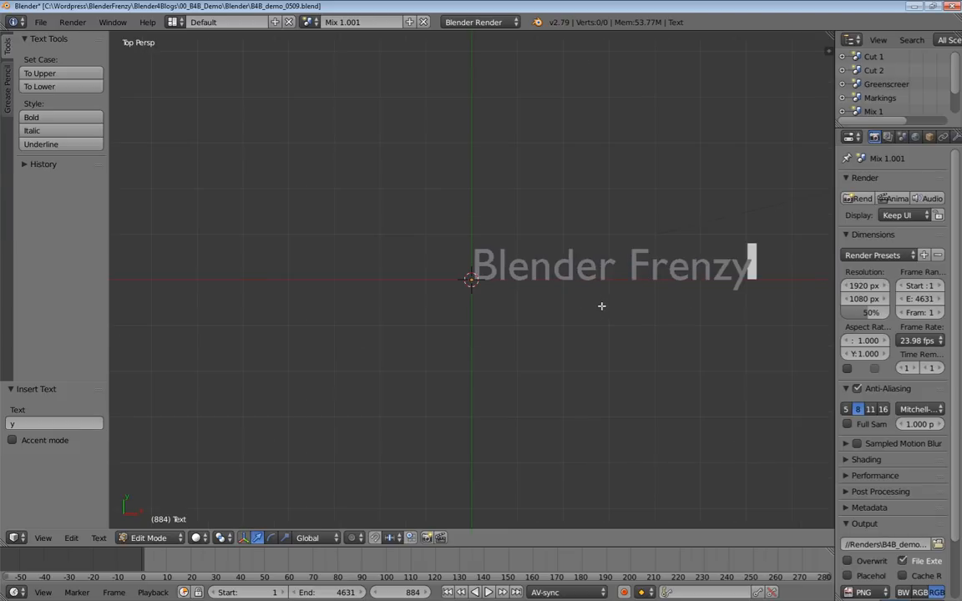
key("Tab")
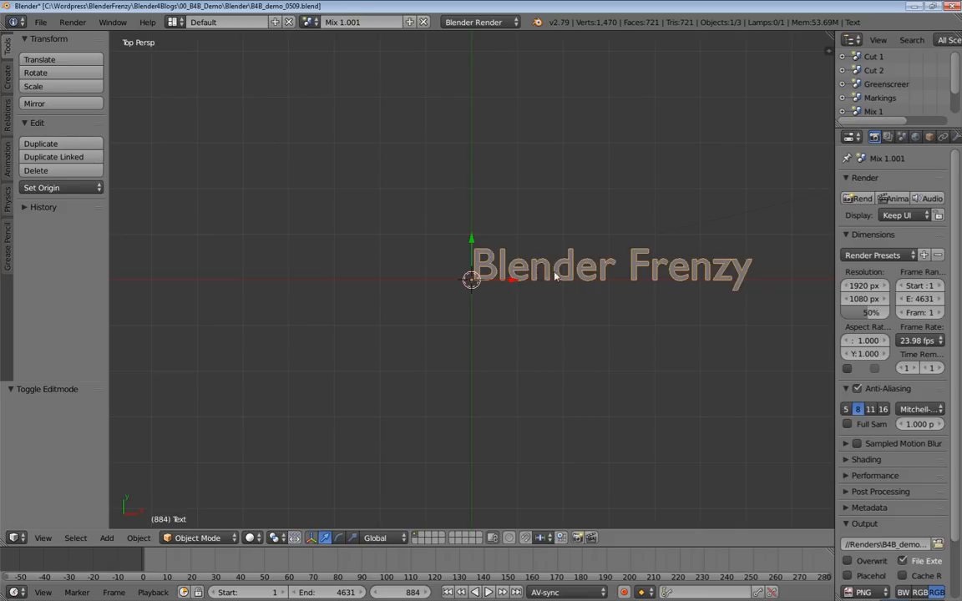
key("g")
key("Escape")
middle_click_drag(669, 297, 698, 307)
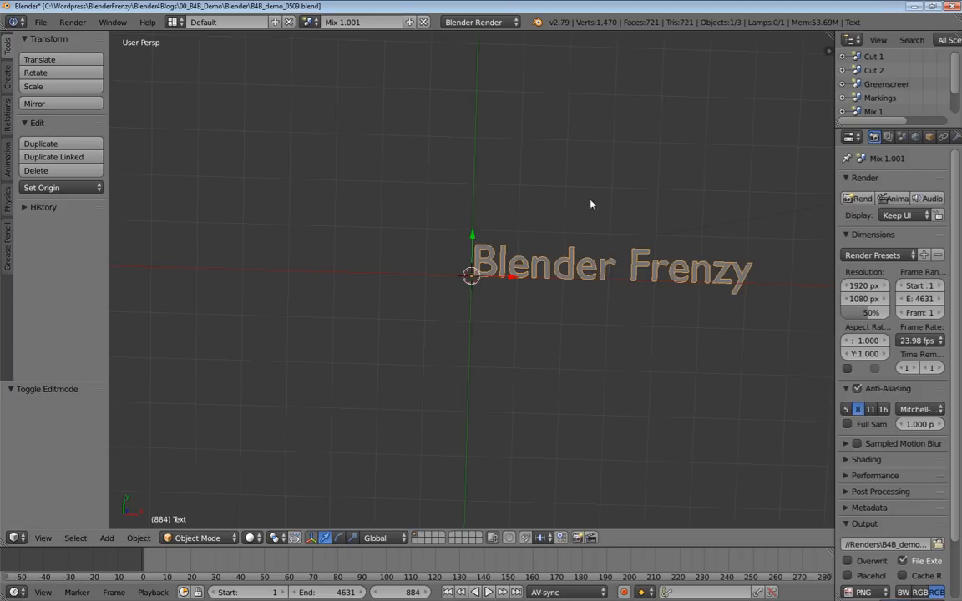
Delete the copied scene Mix 1.001 and switch to the 01 Just Video Editing screen layout.
left_click(424, 23)
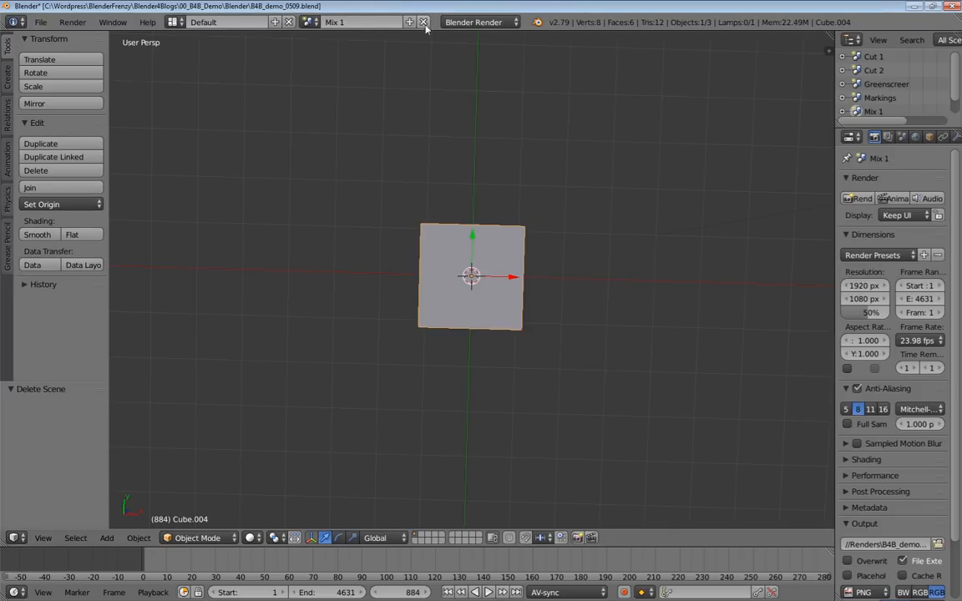
left_click(181, 22)
left_click(178, 40)
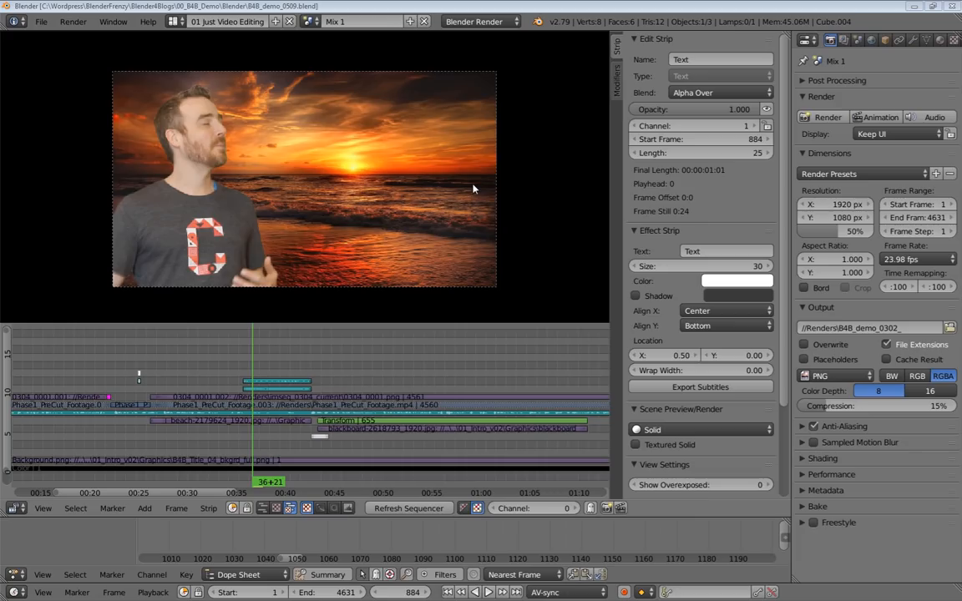
Play the end of the beach section through the cut to the white background and move the playhead to frame 1034.
middle_click_drag(347, 373, 381, 376)
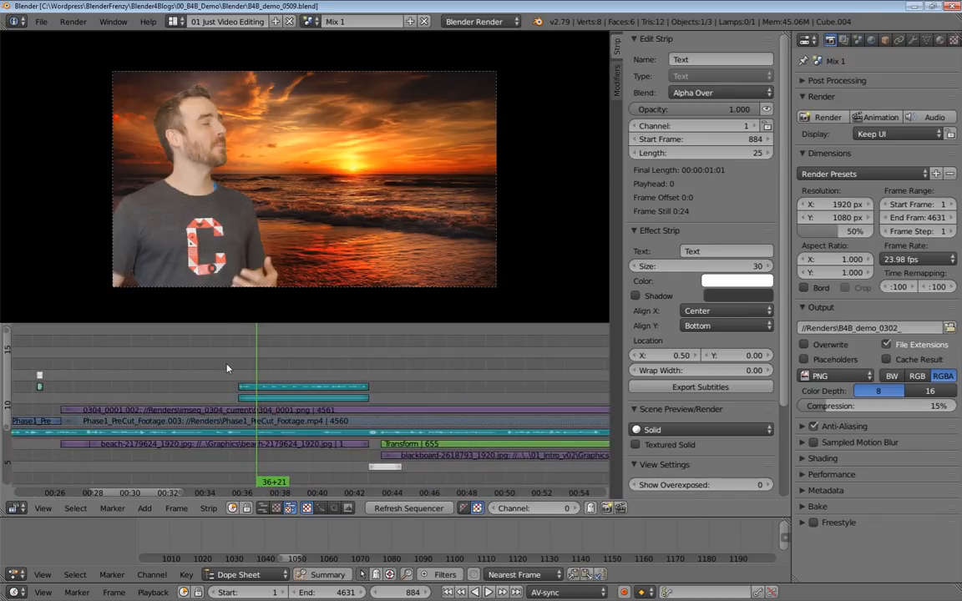
key("shift+alt+a")
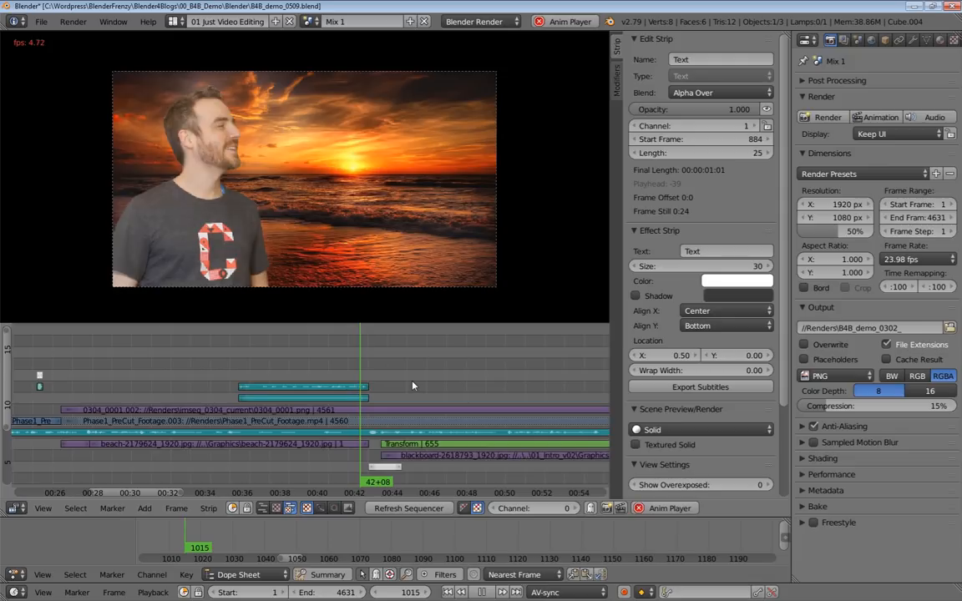
key("alt+a")
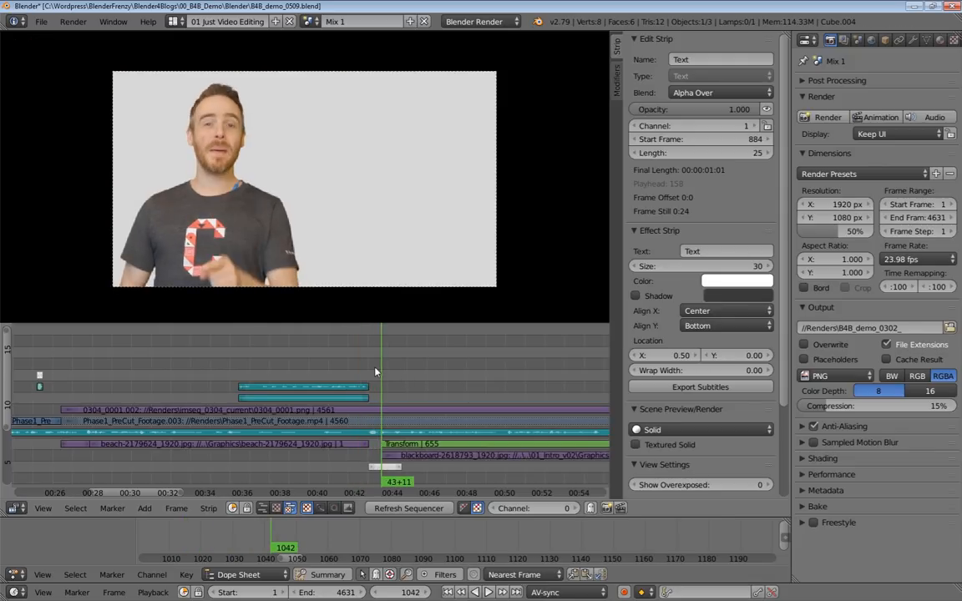
left_click(375, 368)
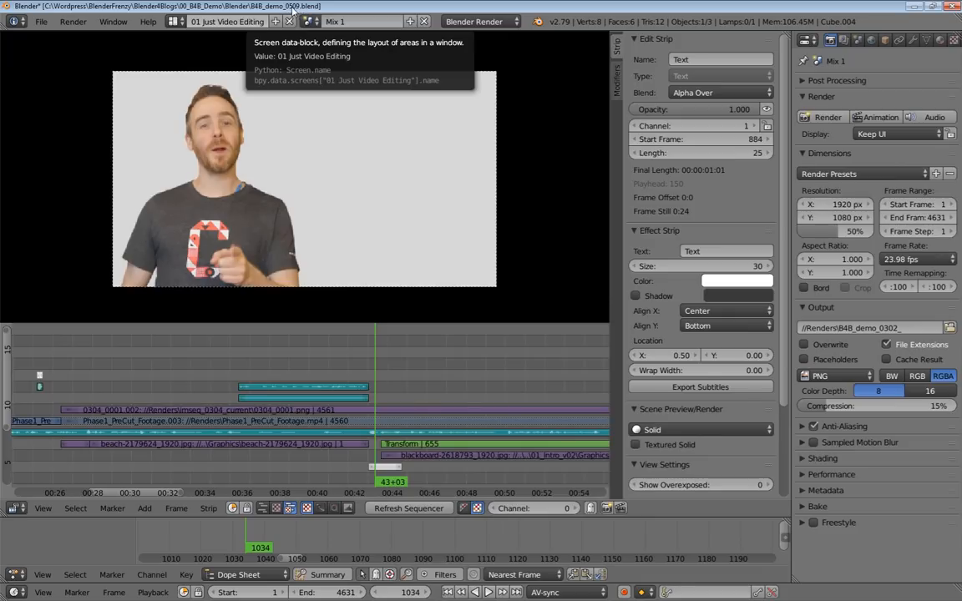
Save the current project and save it again as a new version named B4B_demo_0510.blend.
key("ctrl+s")
left_click(354, 136)
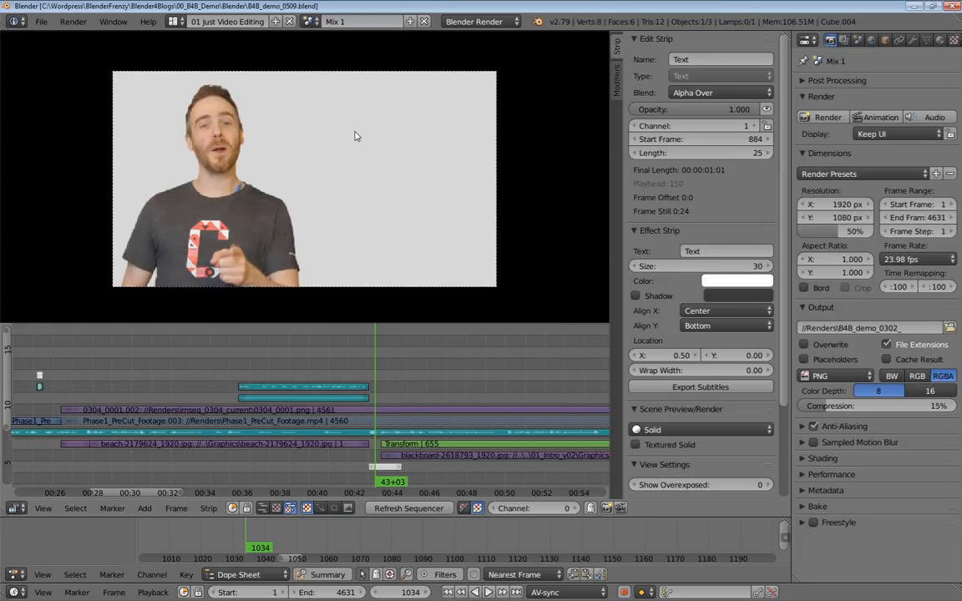
key("ctrl+shift+s")
key("KP_Add")
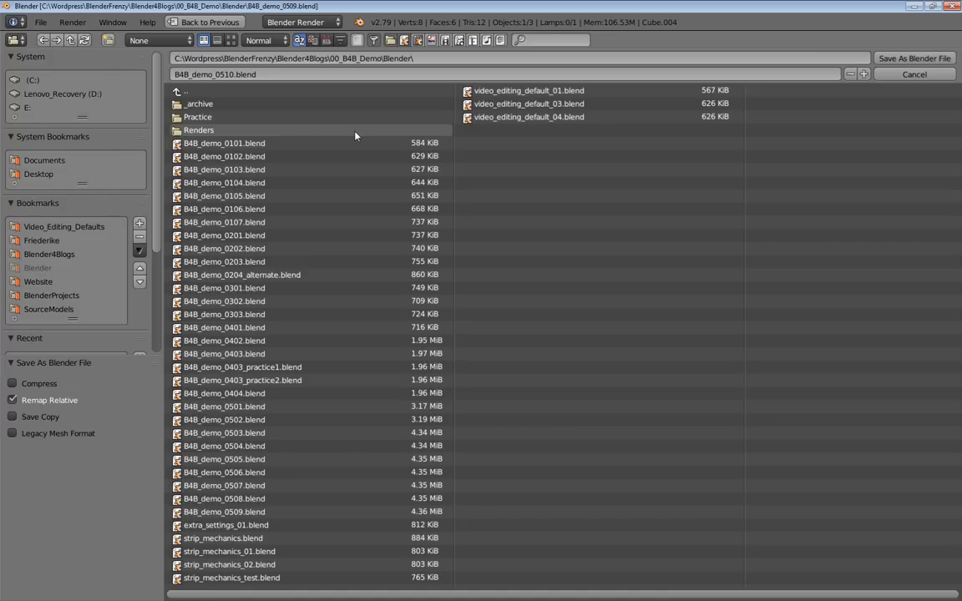
key("Return")
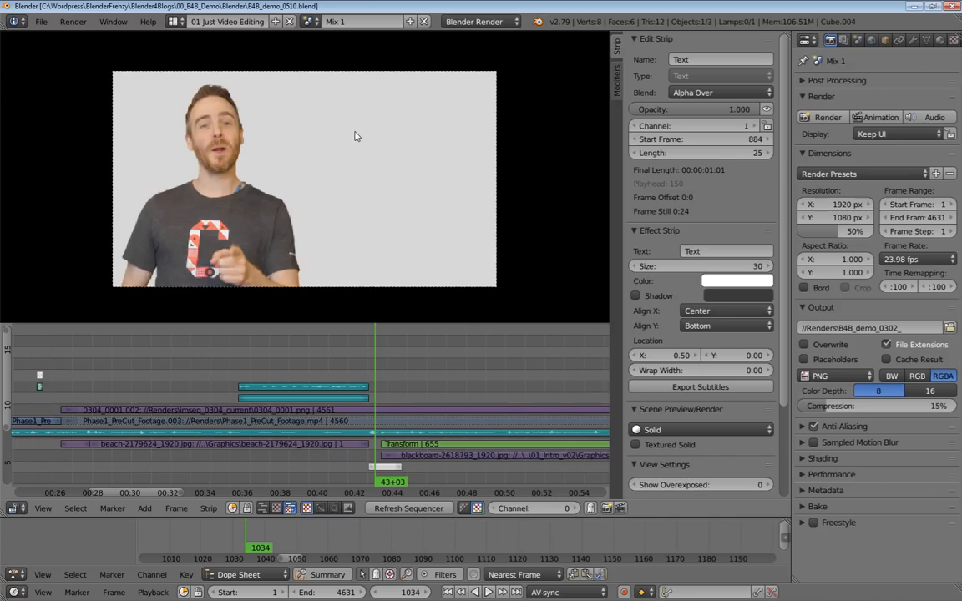
Select the bird-chirp sound strip, play back the end of the beach section and return the playhead to frame 1034.
scroll(372, 377, "up", 2)
middle_click_drag(371, 376, 375, 376, "ctrl")
right_click(329, 385)
left_click(311, 369)
key("alt+a")
key("Escape")
left_click(285, 367)
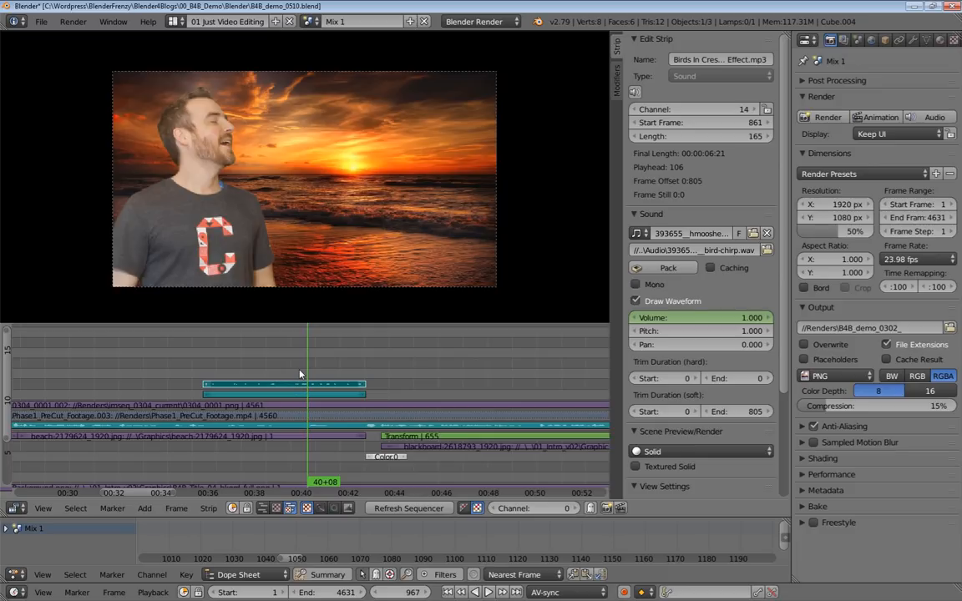
left_click(373, 369)
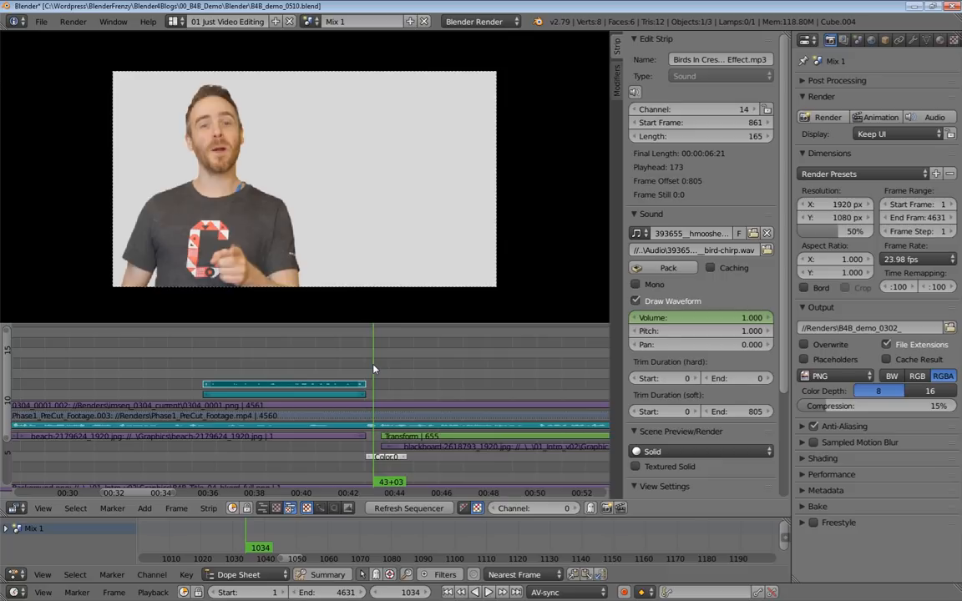
Play across the white transition into the blackboard section and place the playhead at frame 1036.
left_click_drag(361, 369, 373, 372)
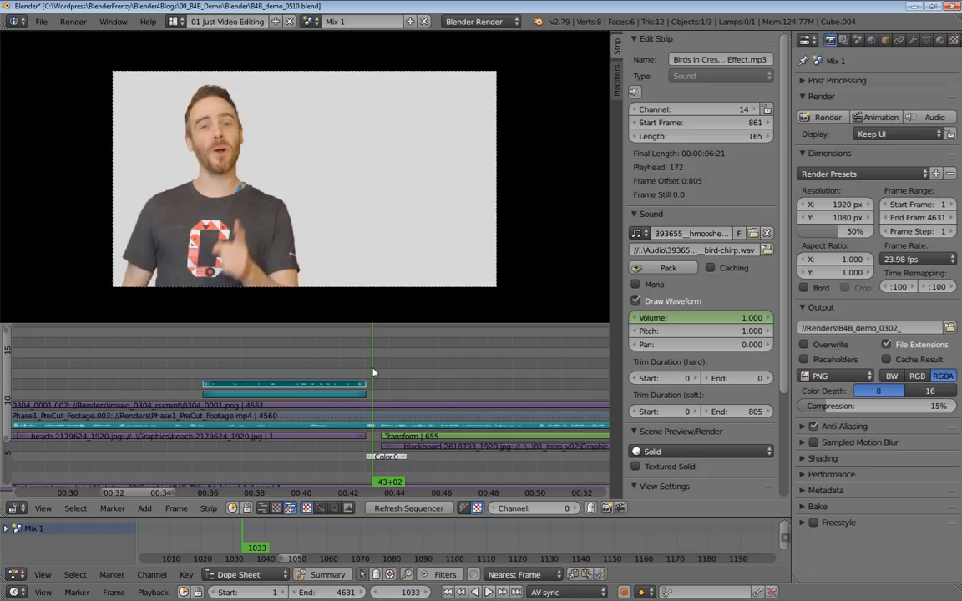
left_click_drag(372, 372, 353, 367)
key("alt+a")
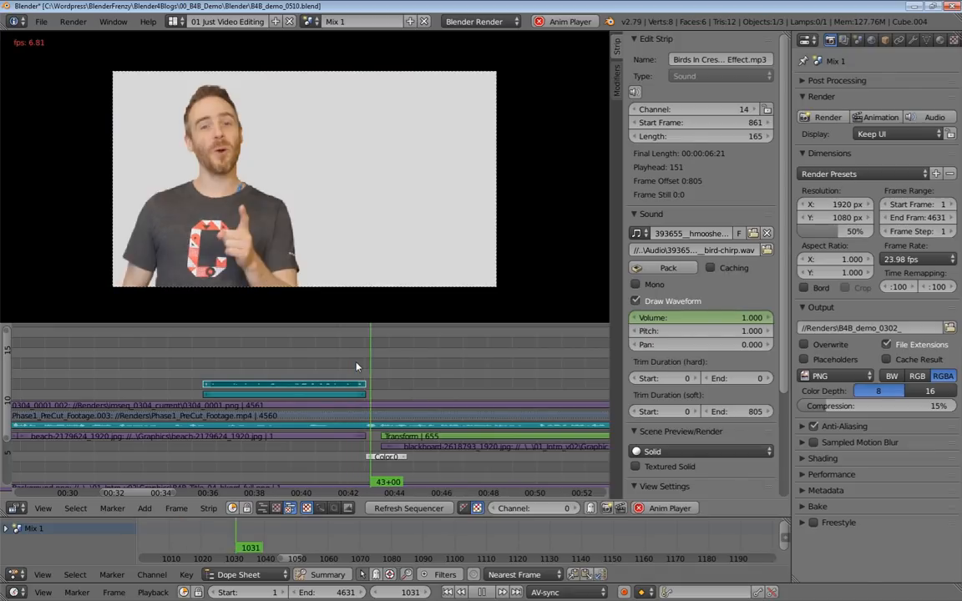
key("alt+a")
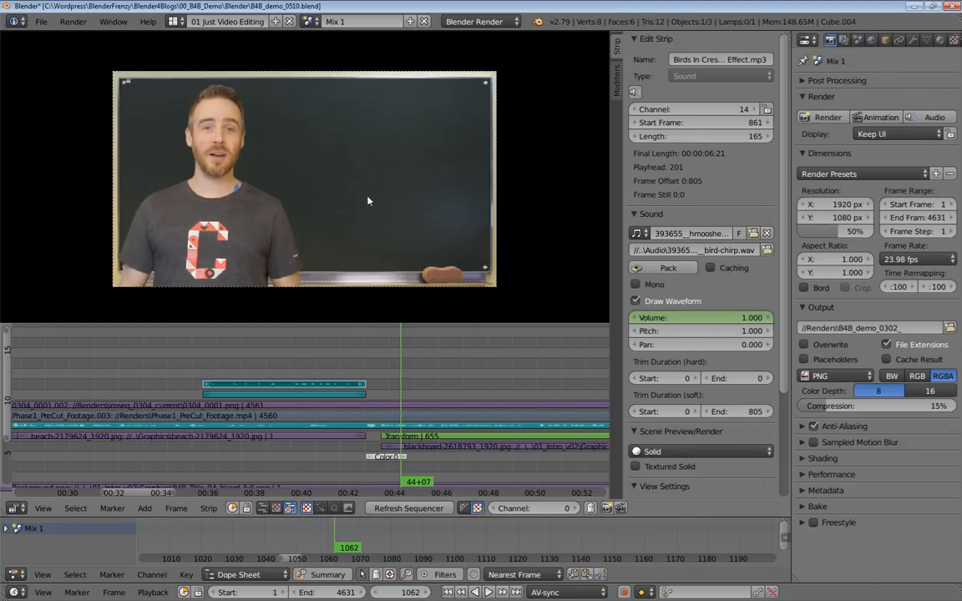
left_click(380, 371)
left_click_drag(380, 371, 375, 375)
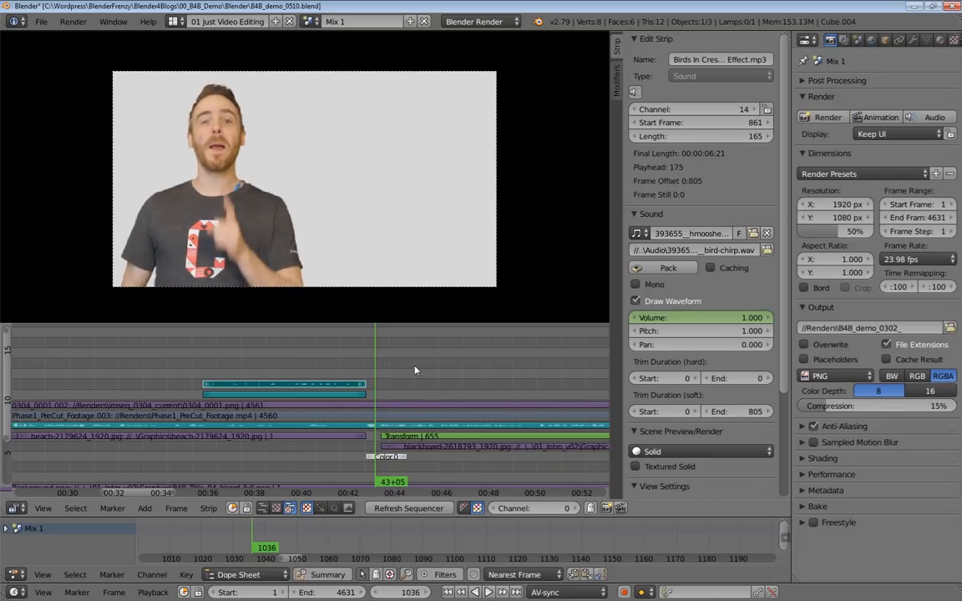
Add a Text effect strip at frame 1036 and move it up to channel 13.
key("shift+a")
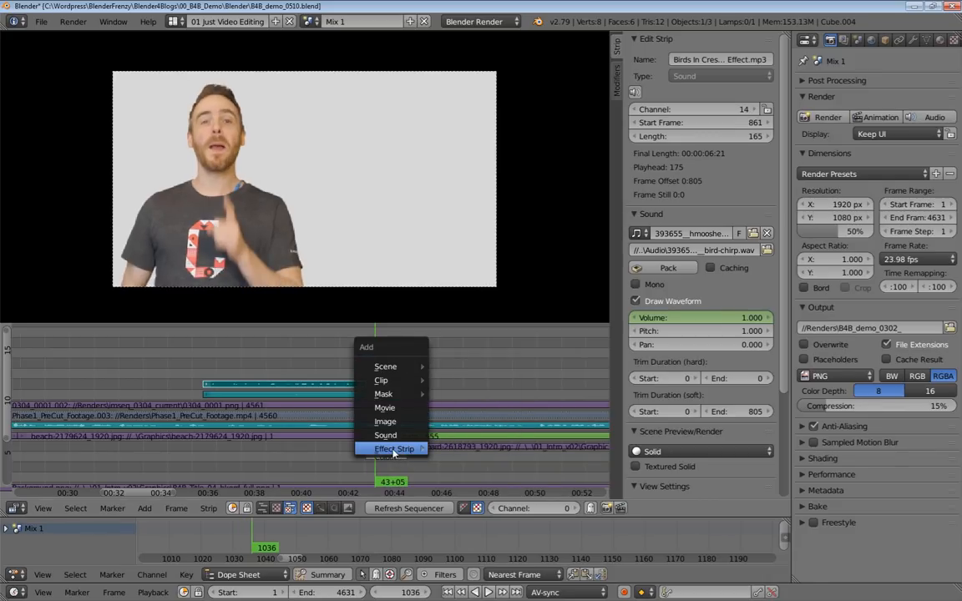
left_click(402, 451)
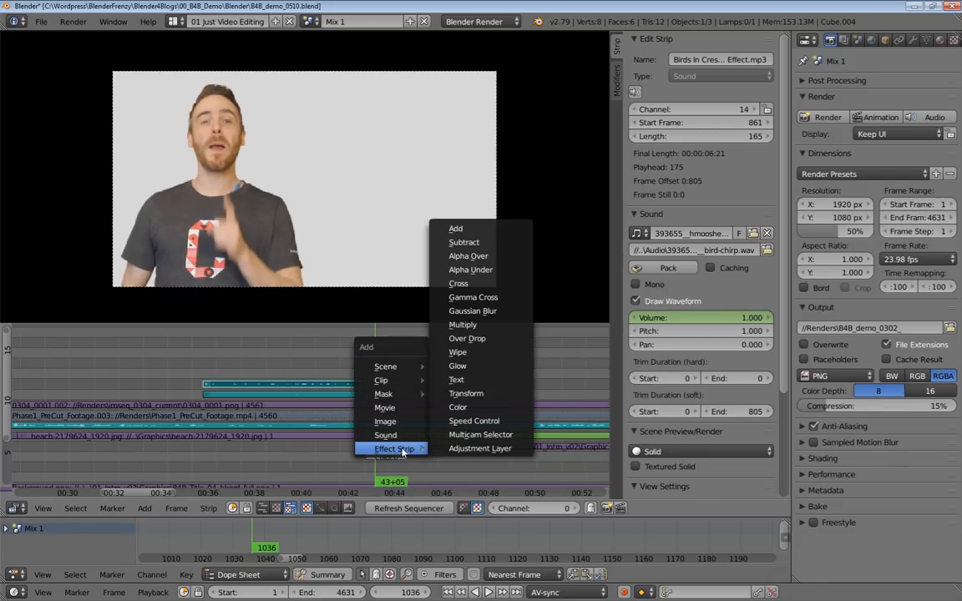
left_click(457, 381)
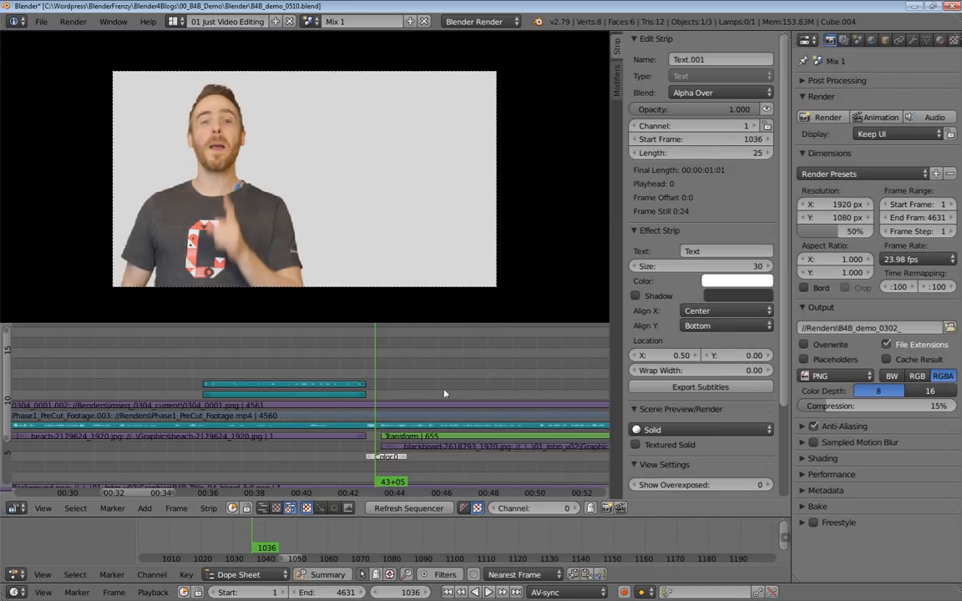
key("g")
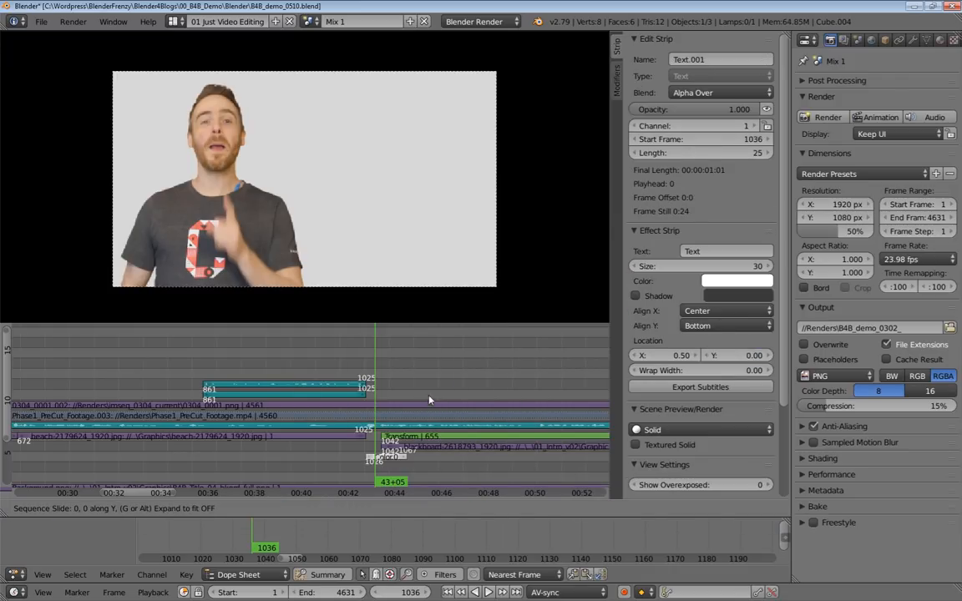
left_click(428, 448)
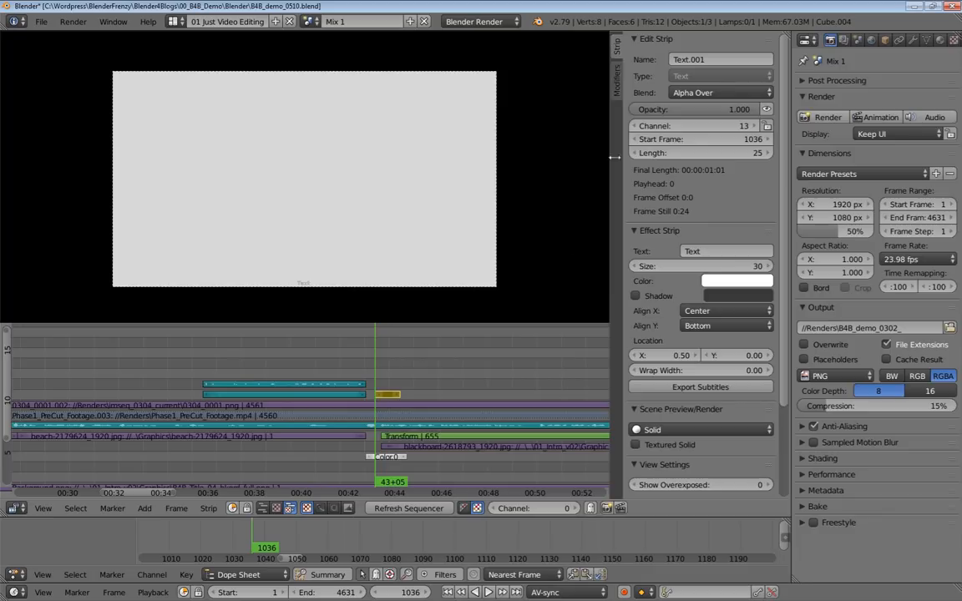
Set the text strip's blend mode to Over Drop and move the strip to start at frame 1026, right after the bird sounds.
left_click(706, 93)
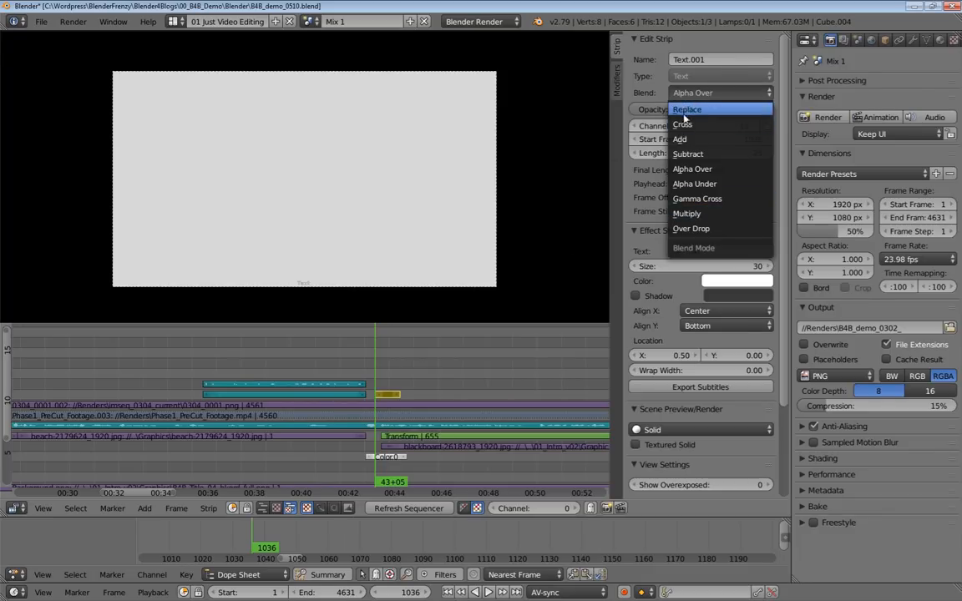
left_click(700, 230)
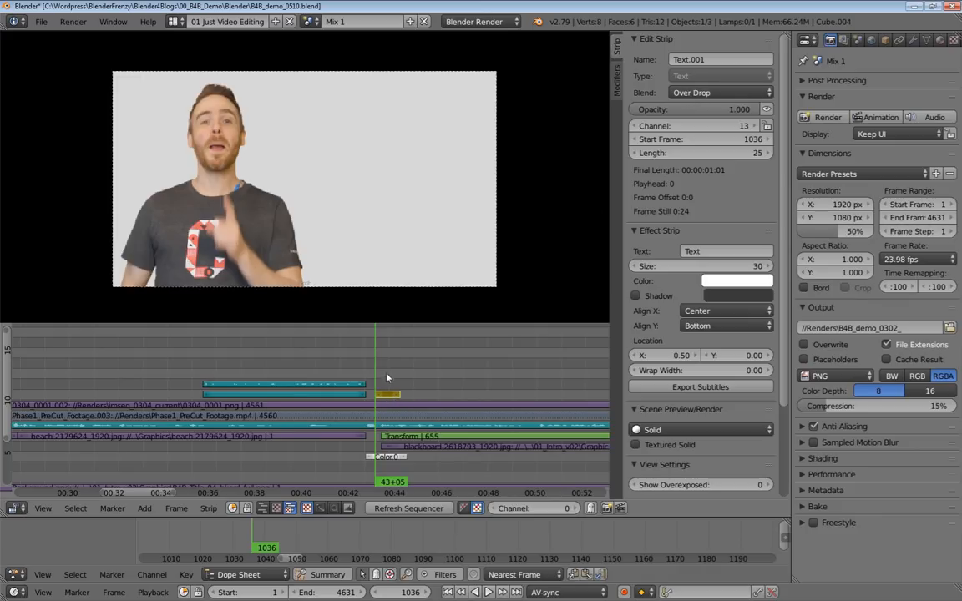
key("g")
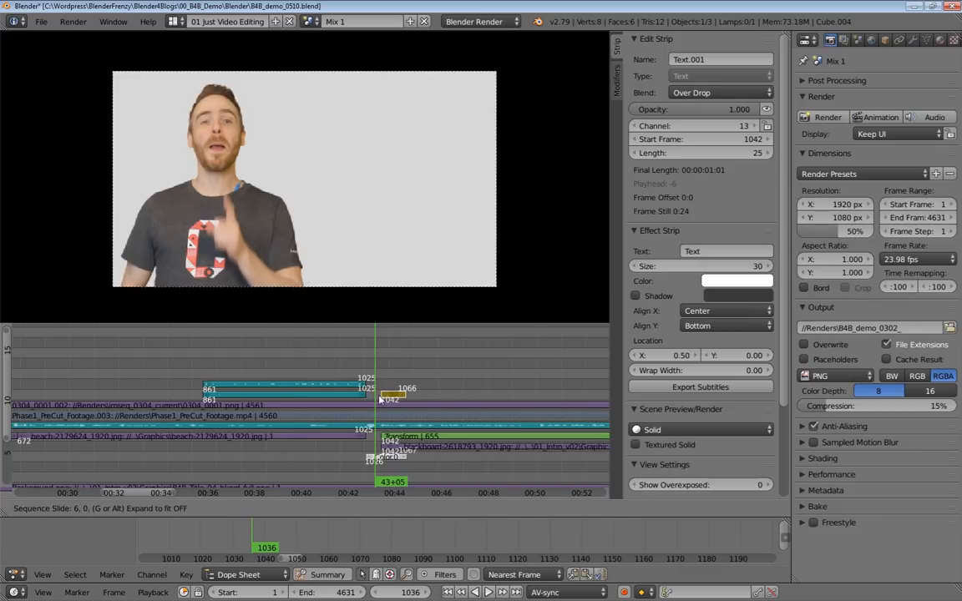
left_click(368, 398)
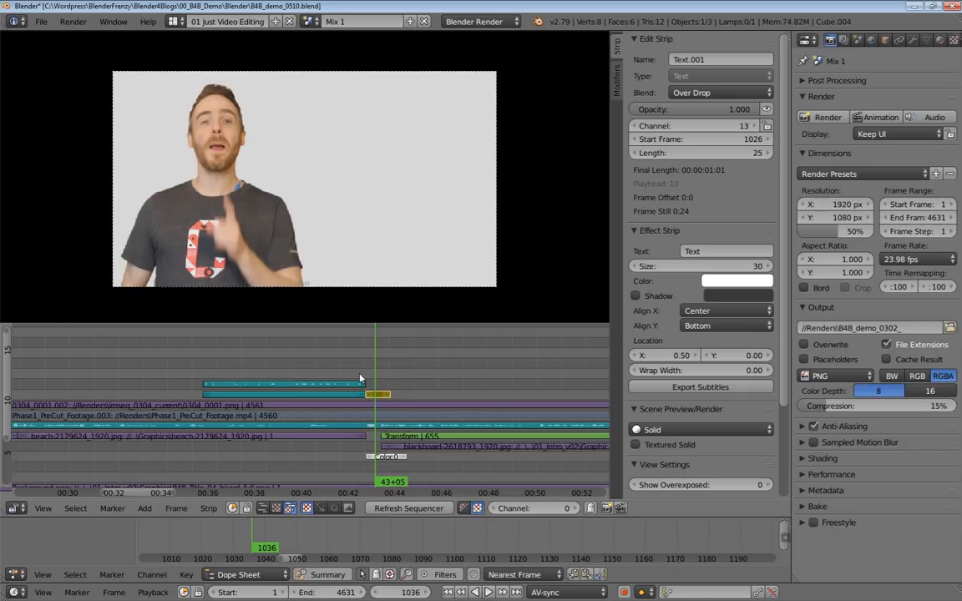
Set the text strip's size to 396 and enable its shadow.
scroll(374, 394, "up", 6)
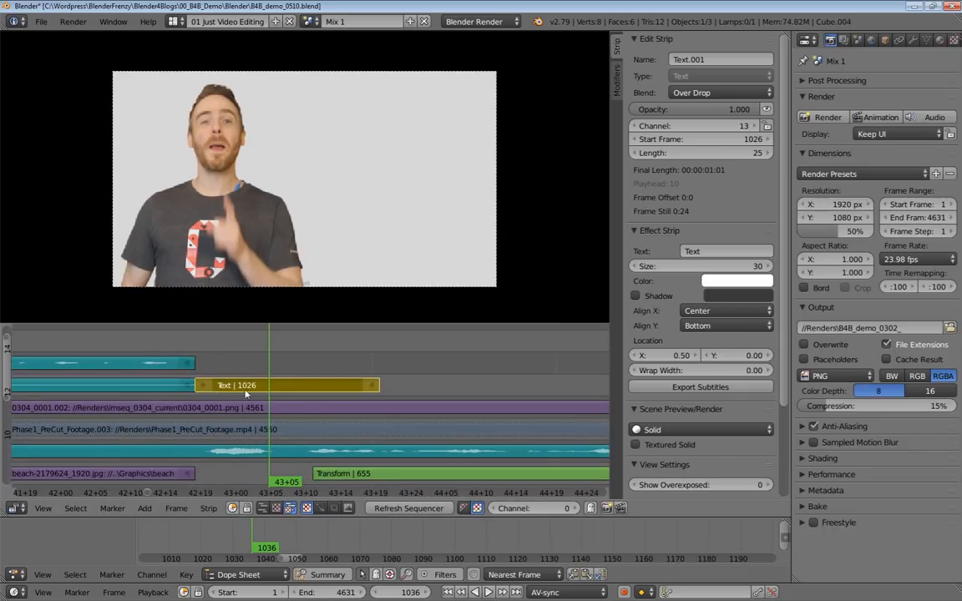
scroll(246, 394, "down", 5)
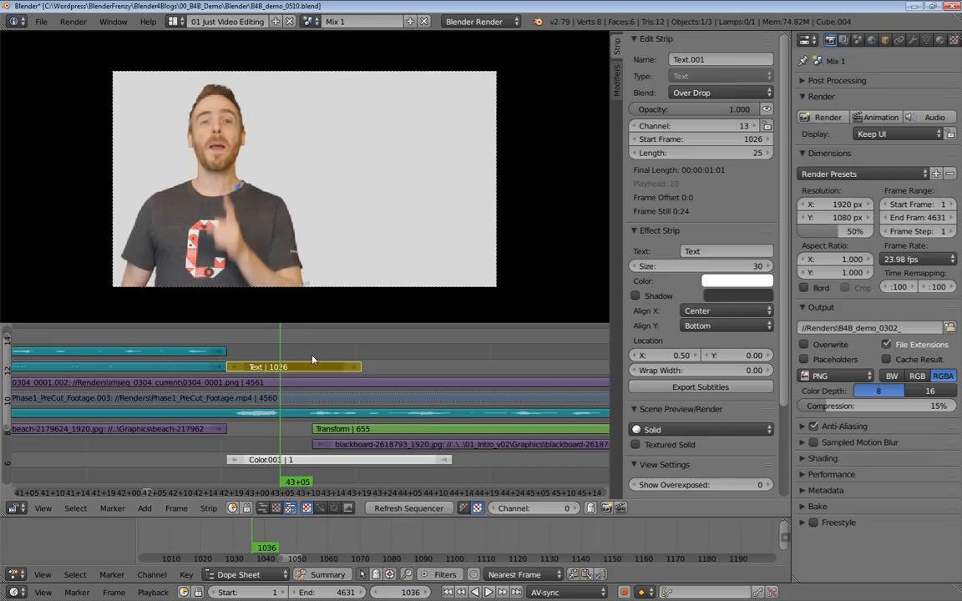
scroll(313, 210, "up", 4)
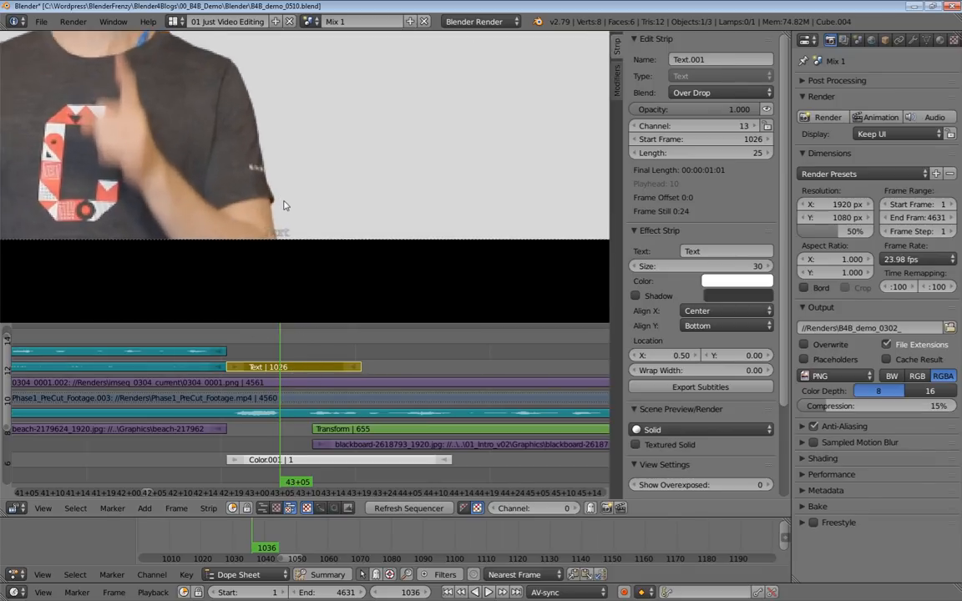
scroll(271, 269, "up", 1)
scroll(317, 213, "down", 5)
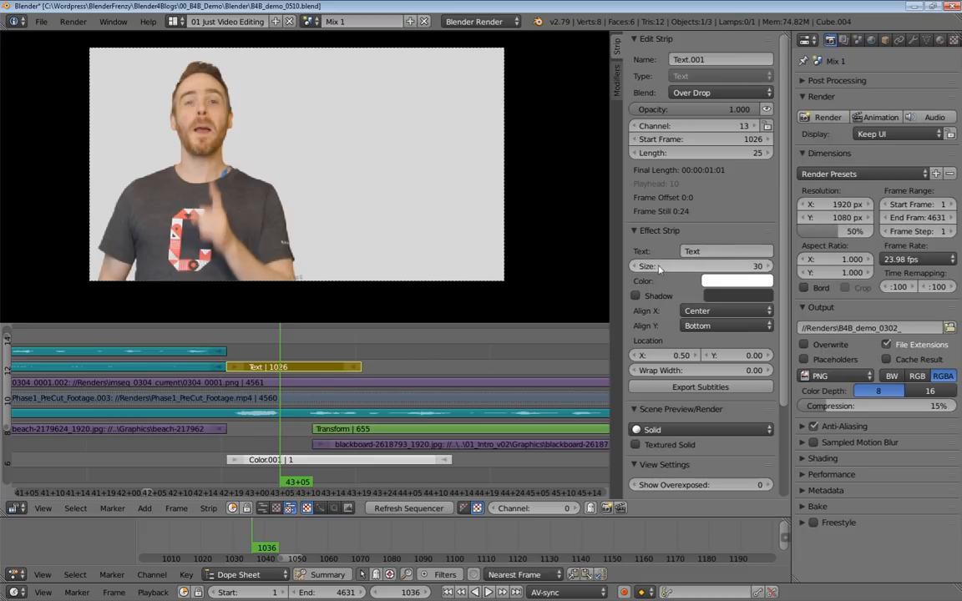
left_click_drag(649, 267, 768, 267)
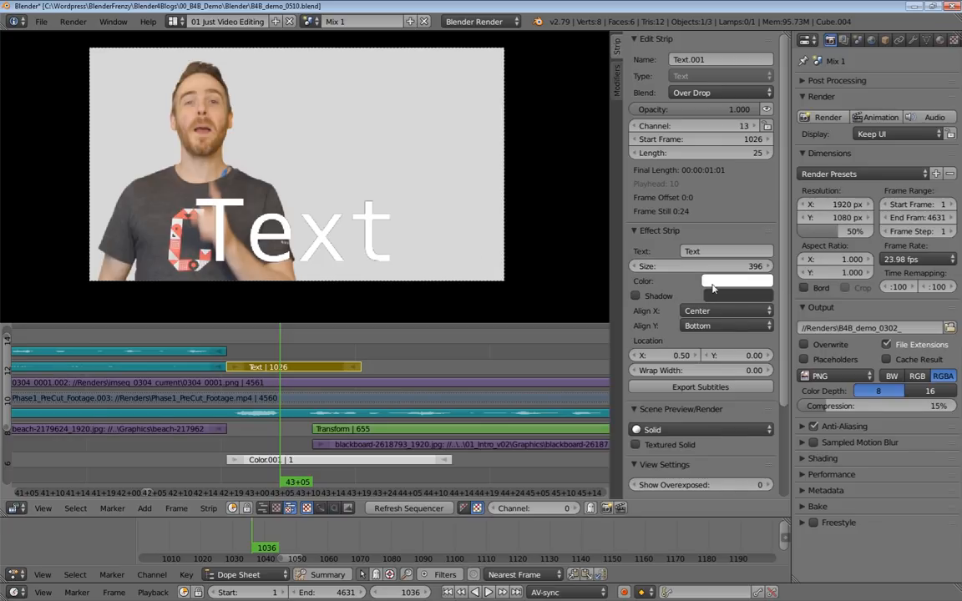
left_click(634, 296)
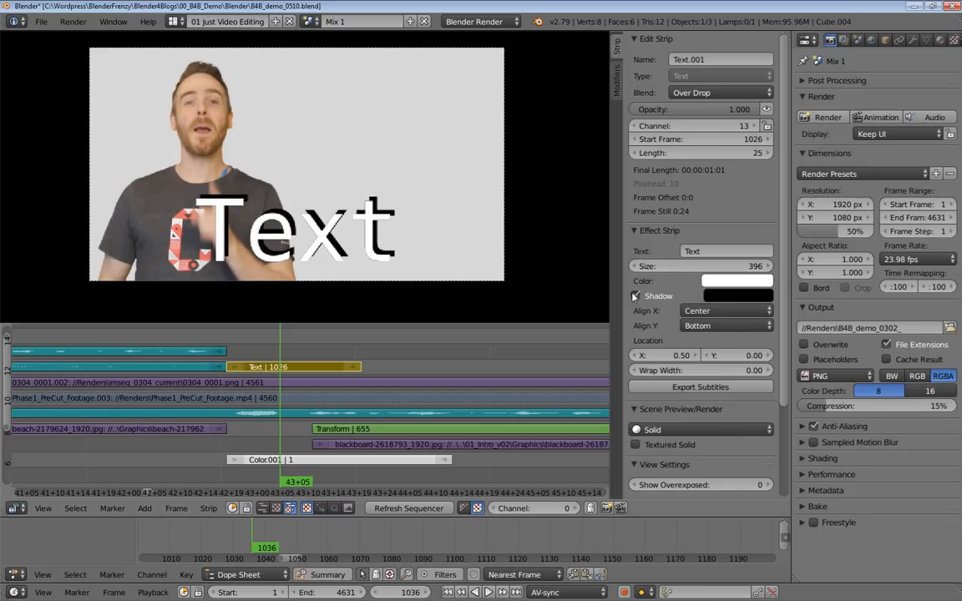
Try the Right horizontal alignment on the text and set it to Left.
left_click(718, 312)
key("Escape")
left_click(715, 328)
left_click(709, 314)
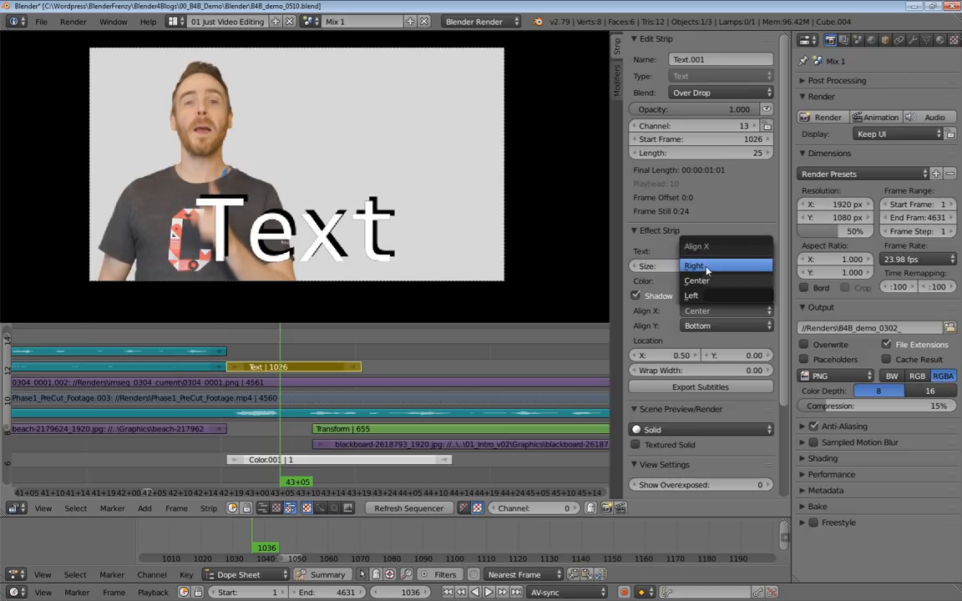
left_click(716, 268)
left_click(714, 310)
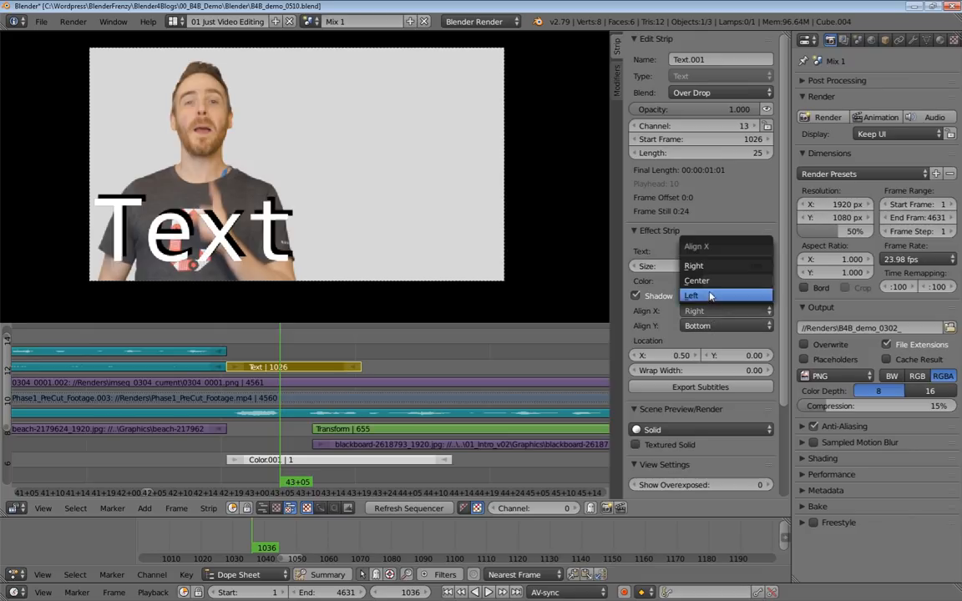
left_click(716, 306)
left_click(717, 312)
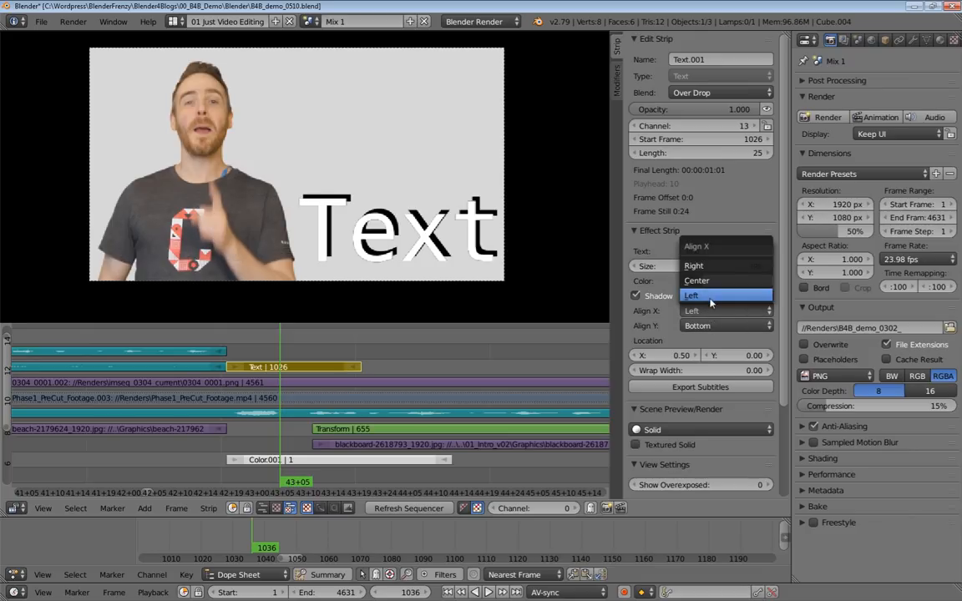
Try the Center and Top vertical alignments on the text and return it to Bottom.
left_click(705, 327)
left_click(710, 311)
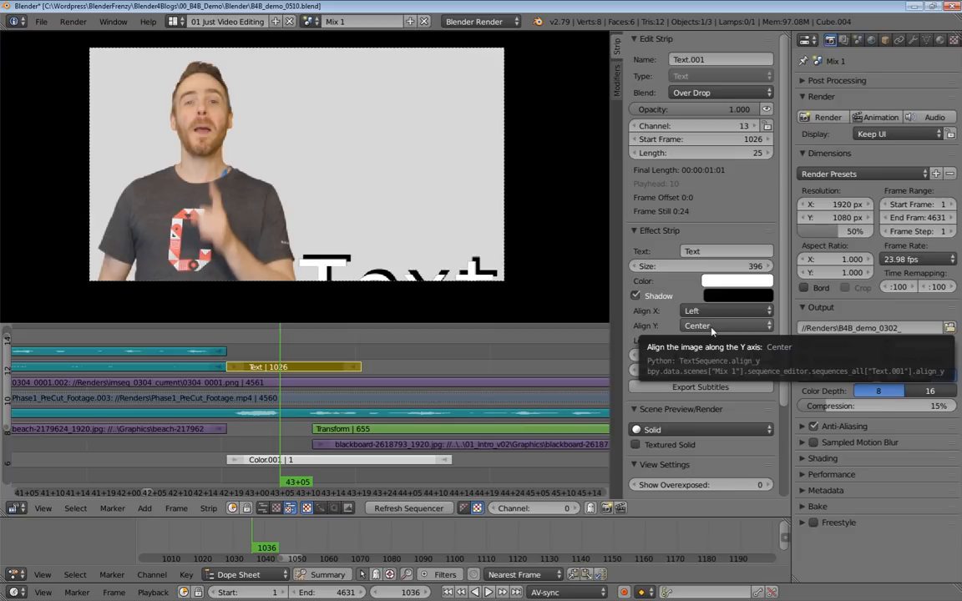
left_click(711, 326)
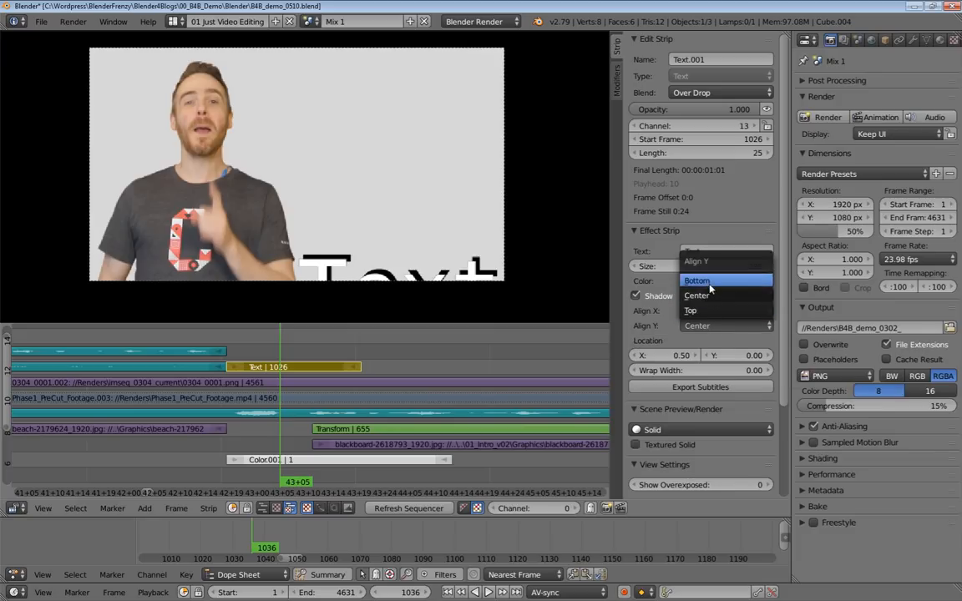
left_click(709, 282)
left_click(722, 328)
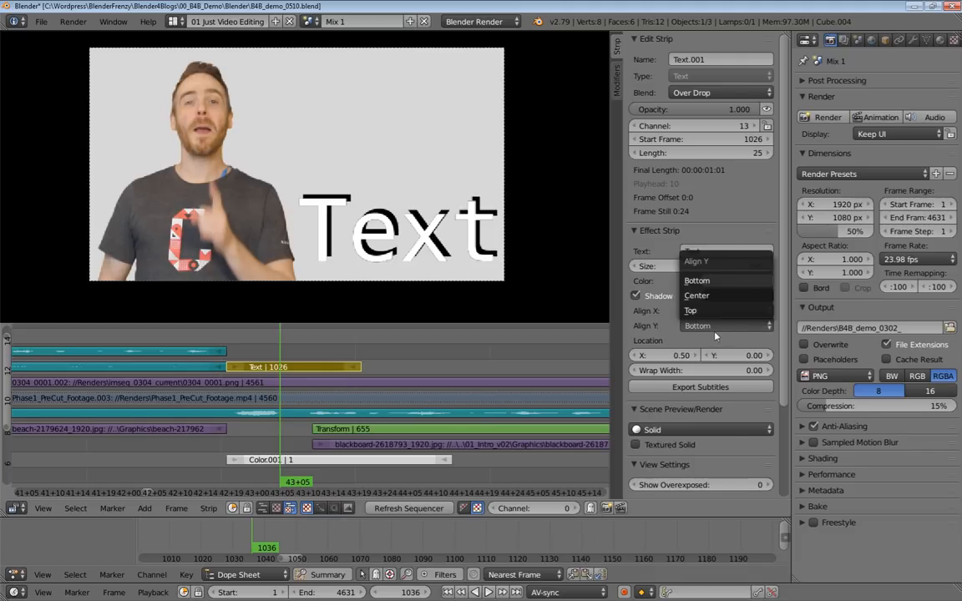
left_click(705, 350)
left_click(712, 327)
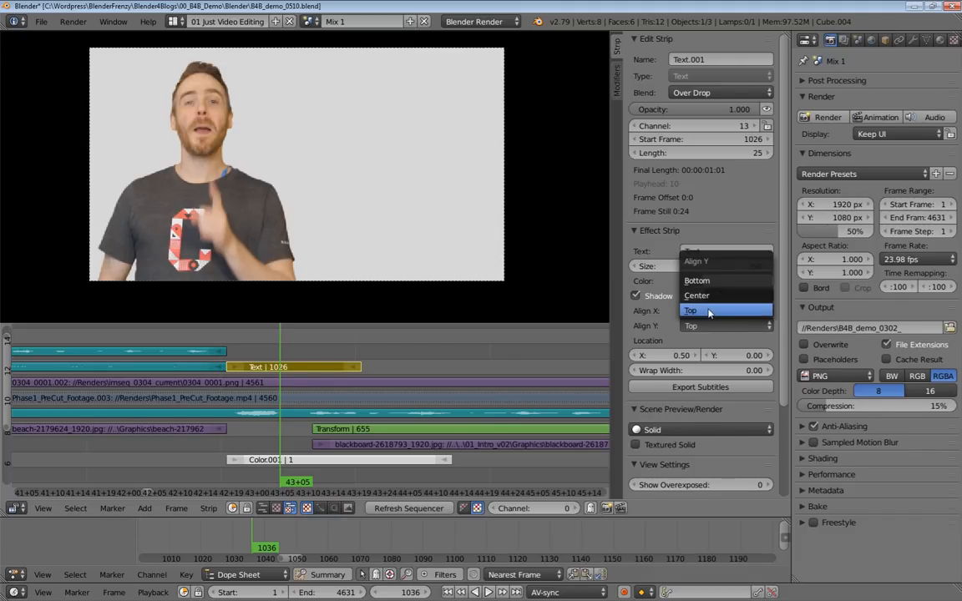
left_click(700, 281)
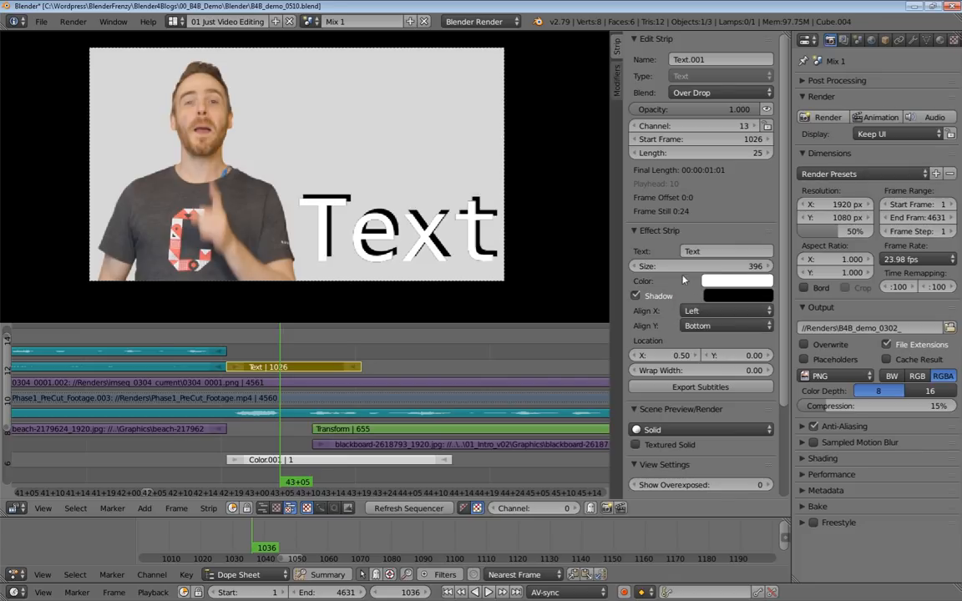
left_click(726, 326)
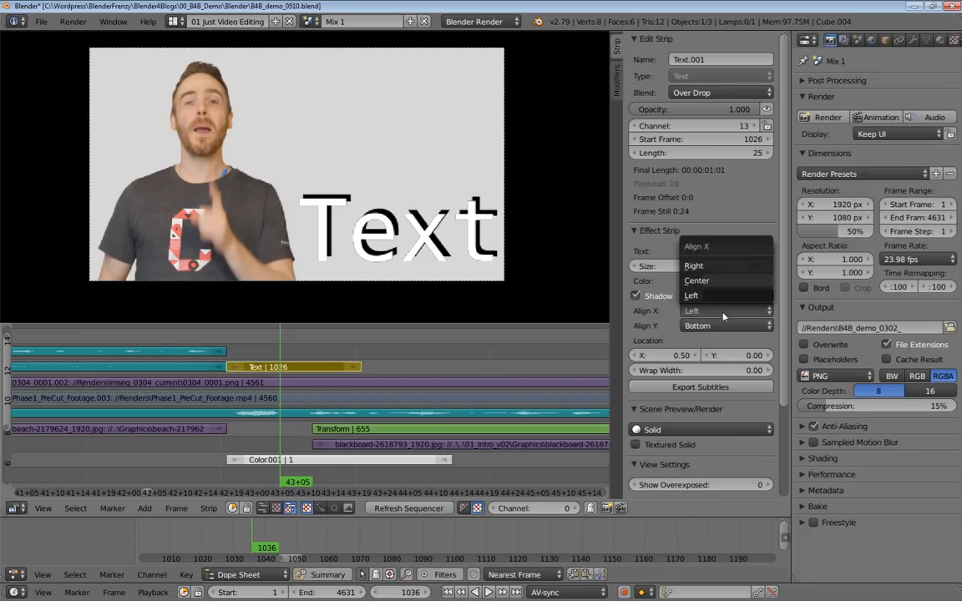
Raise the text's Y location to 0.27.
left_click_drag(737, 361, 767, 361)
mouse_move(680, 355)
left_mouse_down()
mouse_move(668, 355)
mouse_move(678, 356)
left_mouse_up()
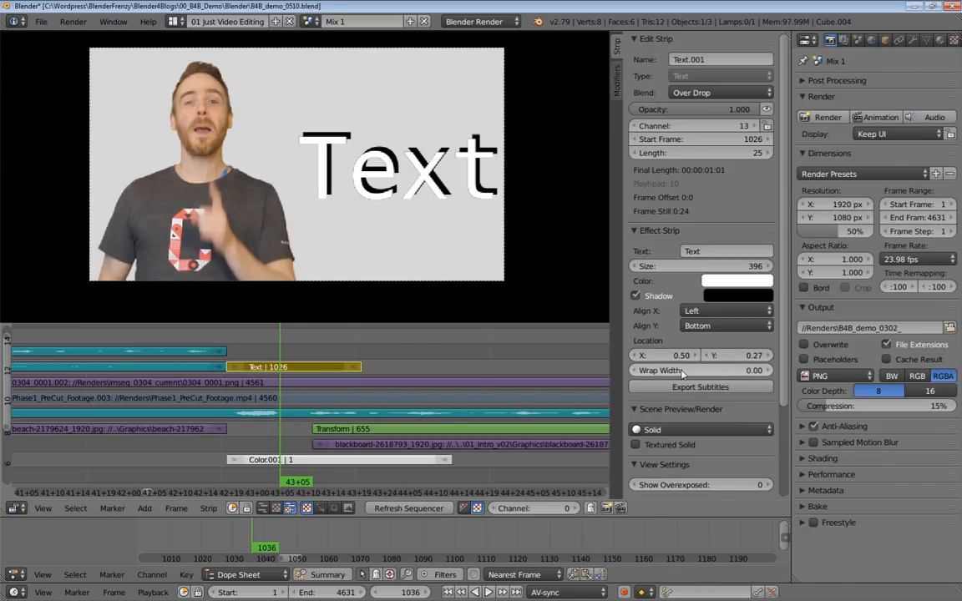
mouse_move(688, 377)
left_mouse_down()
mouse_move(718, 377)
mouse_move(688, 377)
left_mouse_up()
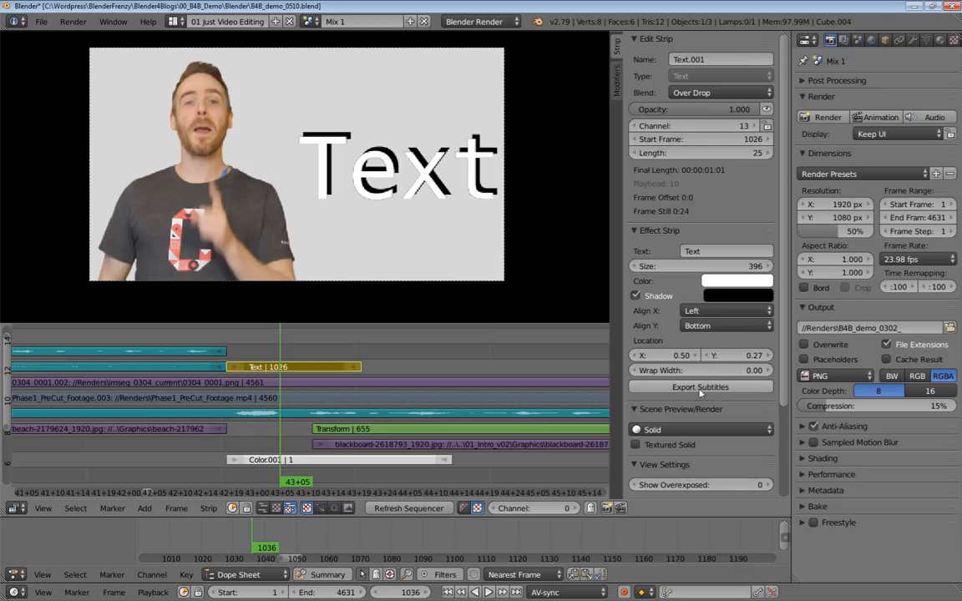
Change the text to "Let's talk about text baby, let's talk about you and me!" with wrap width 0.01 and size 114.
left_click(691, 251)
key("BackSpace")
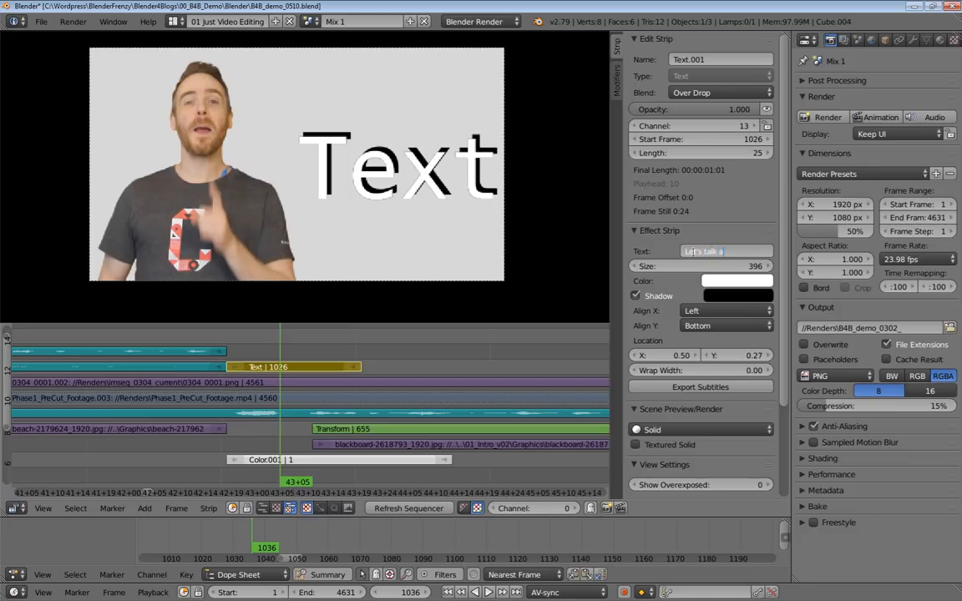
type("Let's talk about text bayb")
key("BackSpace")
key("BackSpace")
type("by, let")
type("'s talk about yo")
type("u and me")
type("!")
key("Return")
mouse_move(698, 371)
left_mouse_down()
mouse_move(744, 371)
mouse_move(701, 370)
left_mouse_up()
left_click_drag(710, 267, 606, 267)
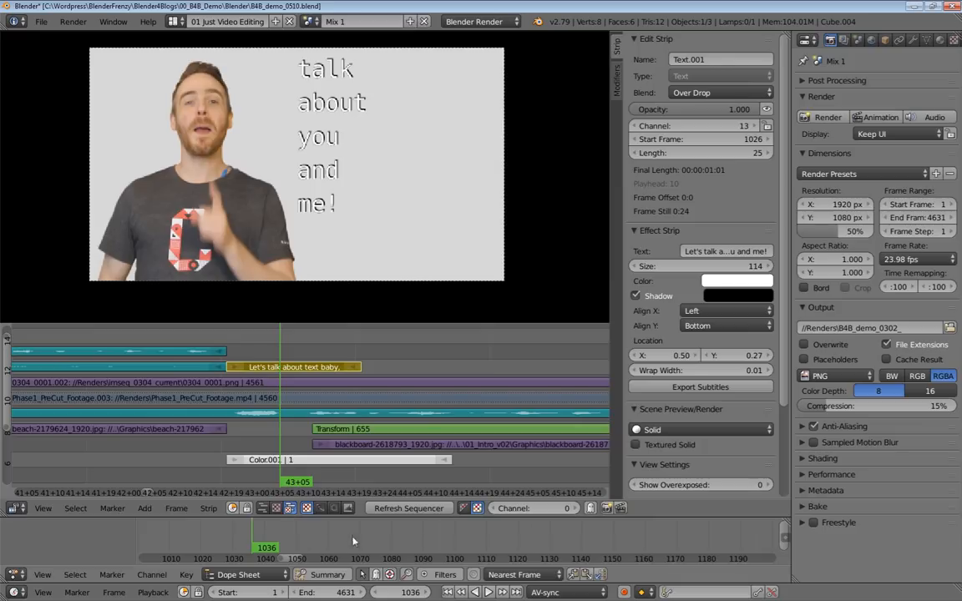
Try Y locations of -1 and -2 for the wrapped text and return it to 0.00.
mouse_move(686, 357)
left_mouse_down()
mouse_move(611, 358)
mouse_move(683, 357)
left_mouse_up()
left_click_drag(757, 359, 698, 359)
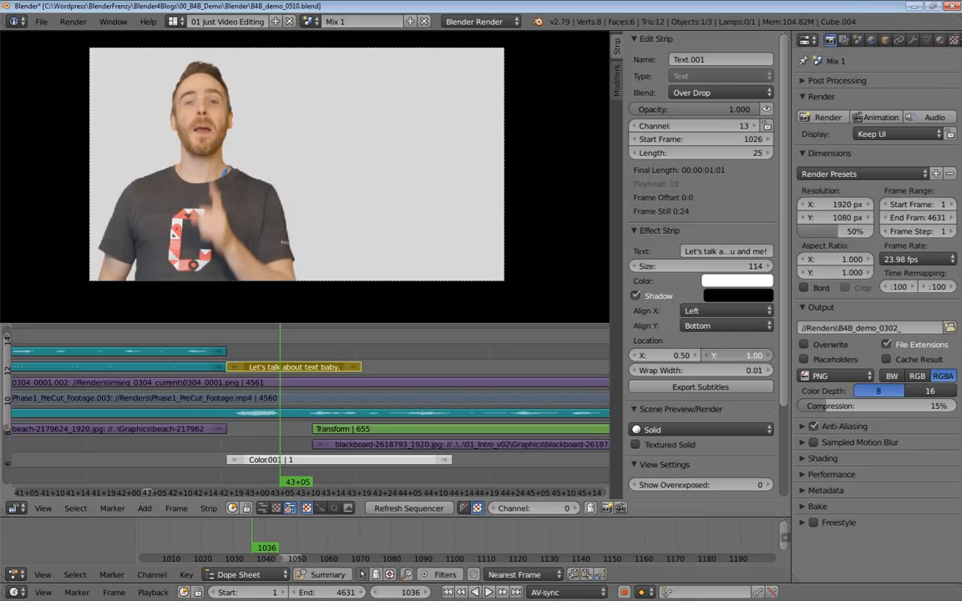
left_click(738, 356)
type("-")
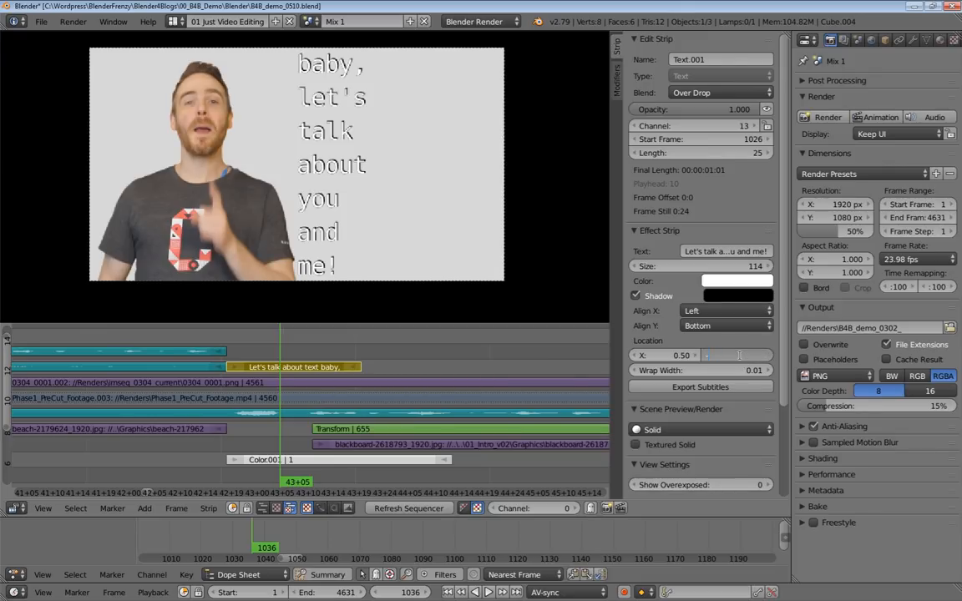
type("1")
key("Return")
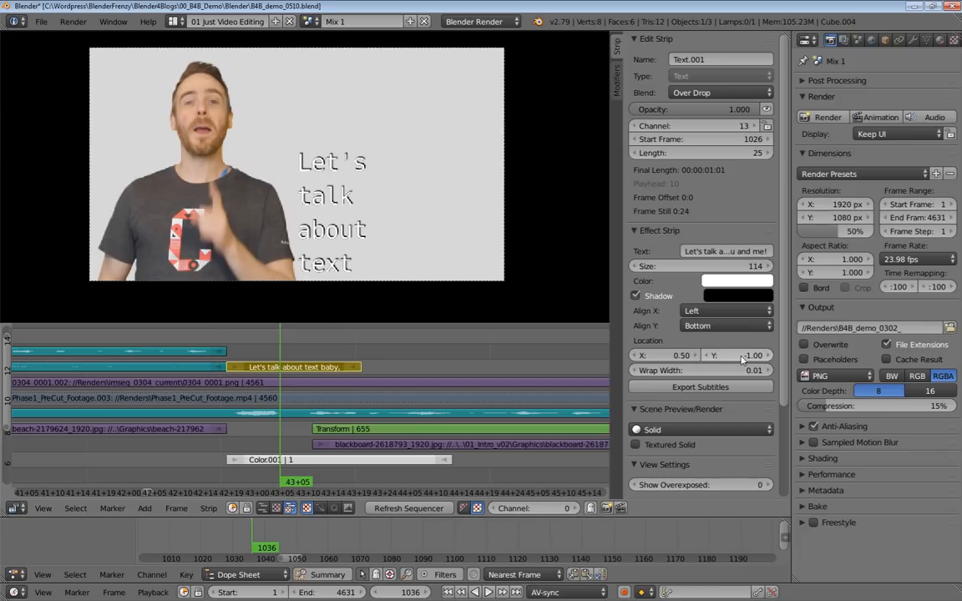
left_click(740, 356)
type("-2")
key("Return")
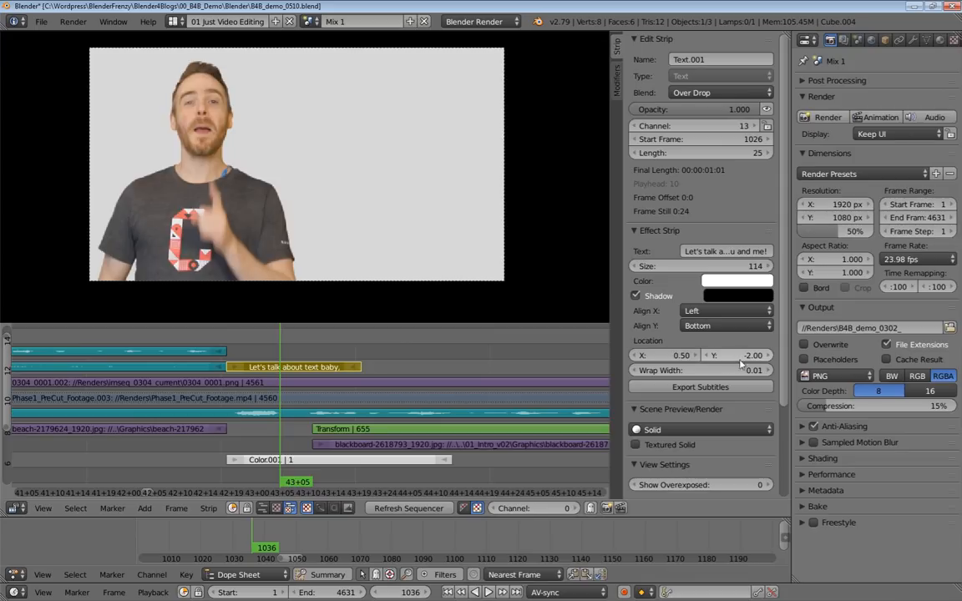
left_click_drag(732, 357, 900, 358)
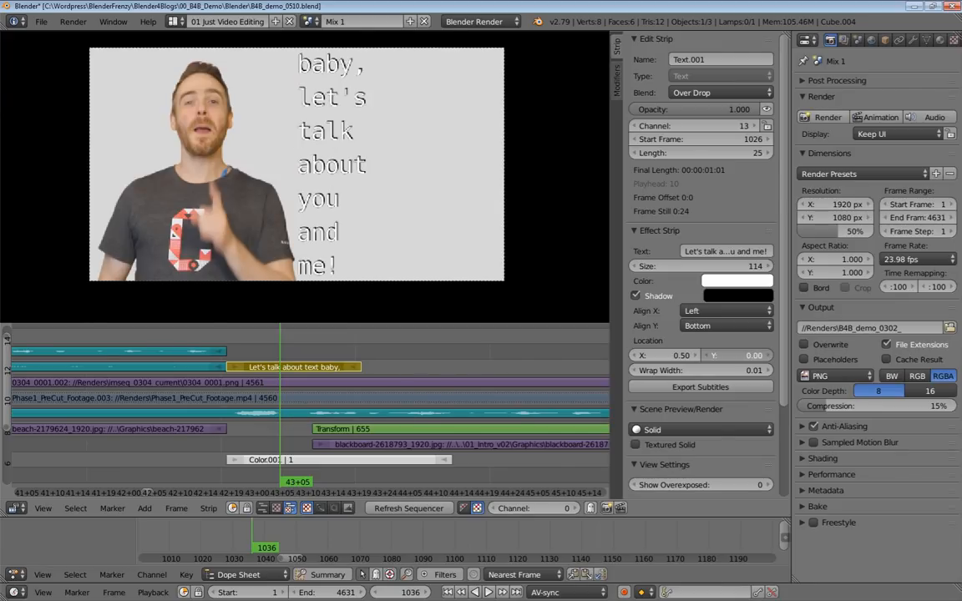
Reset the wrap width to 0.00 and change the text to OR at size 487.
left_click_drag(722, 269, 664, 269)
mouse_move(694, 372)
left_mouse_down()
mouse_move(703, 372)
mouse_move(688, 372)
left_mouse_up()
left_click(714, 250)
type("Ok")
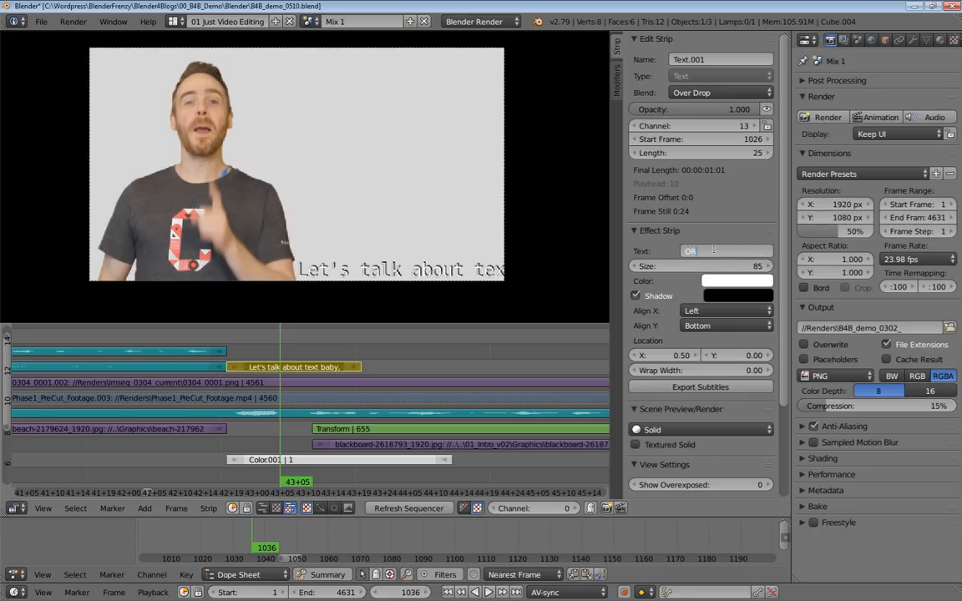
key("Return")
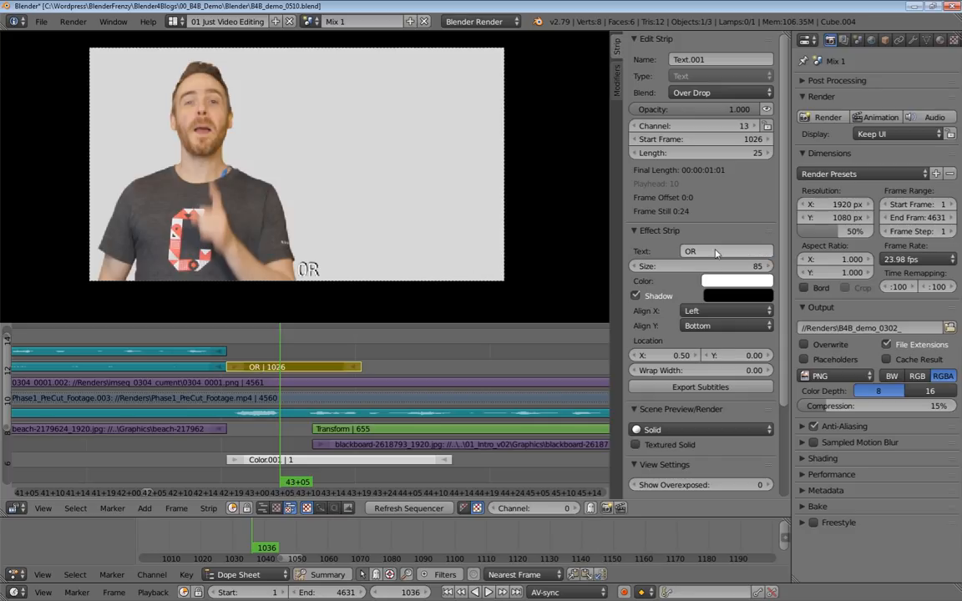
left_click_drag(722, 265, 806, 265)
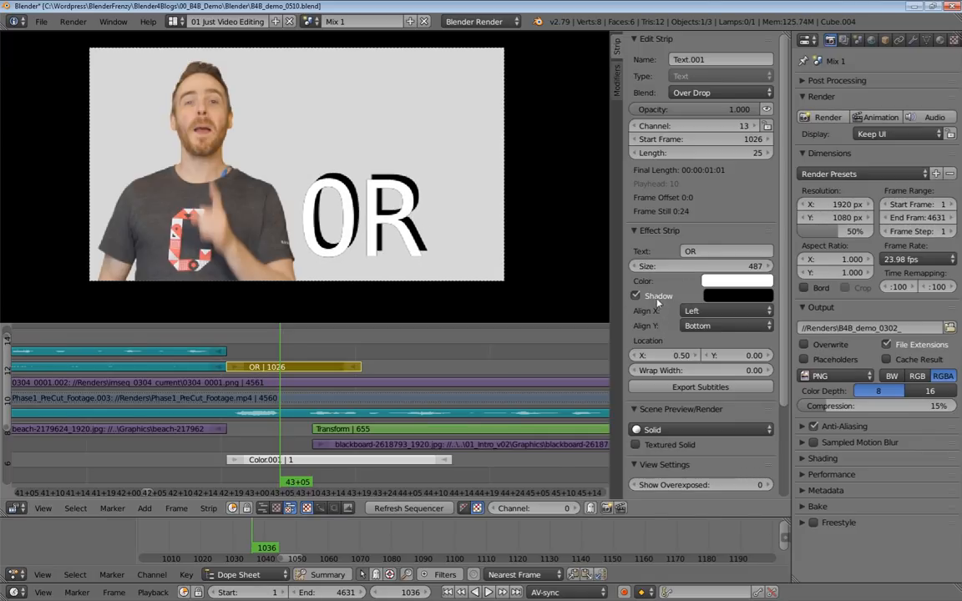
Disable the text's shadow and set its color to black.
left_click(657, 297)
left_click(731, 295)
left_click_drag(822, 160, 822, 201)
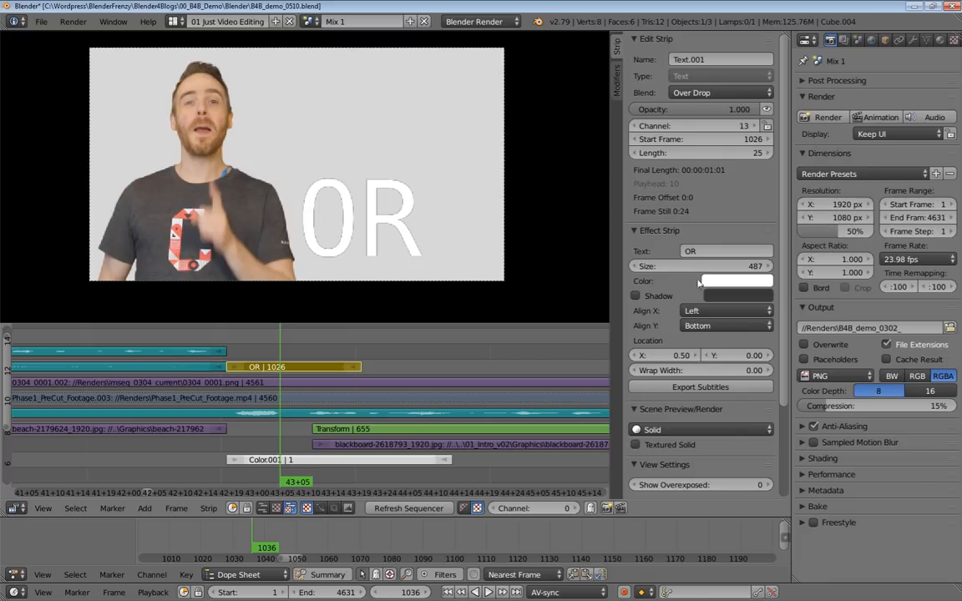
left_click(736, 281)
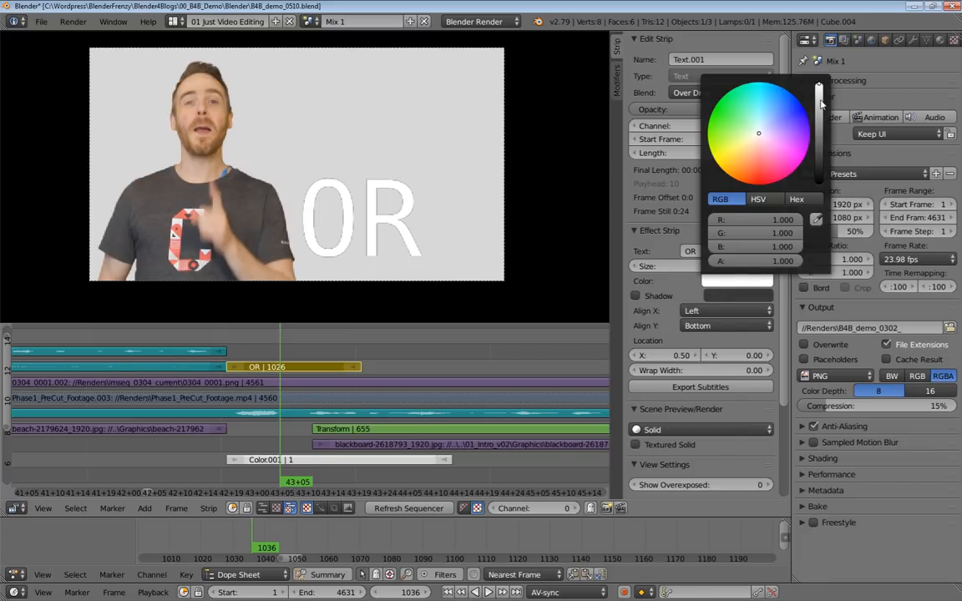
left_click_drag(819, 87, 819, 182)
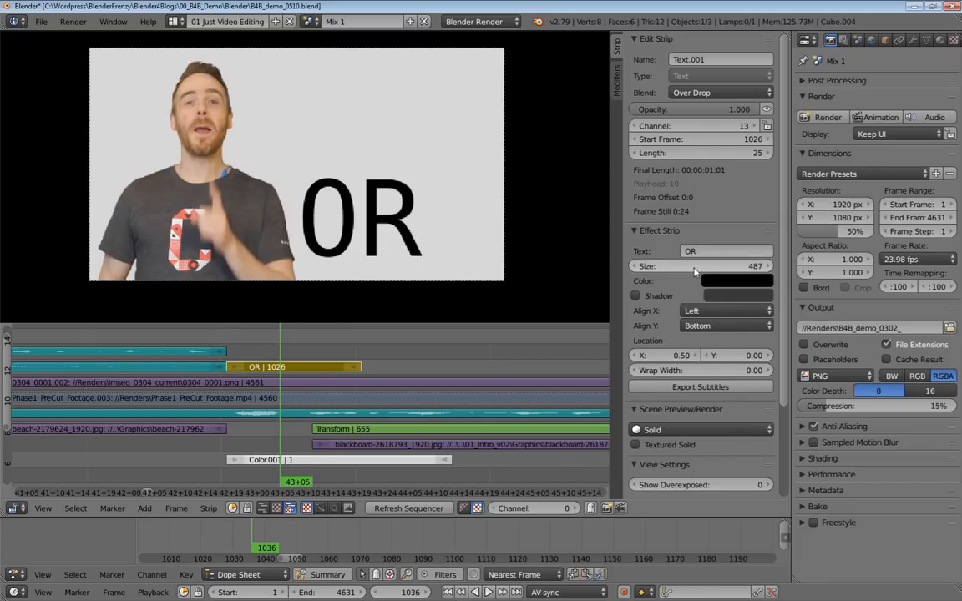
Enlarge the OR text to size 588 and set its location to X 0.55 and Y 0.16.
mouse_move(668, 266)
left_mouse_down()
mouse_move(718, 266)
mouse_move(680, 277)
left_mouse_up()
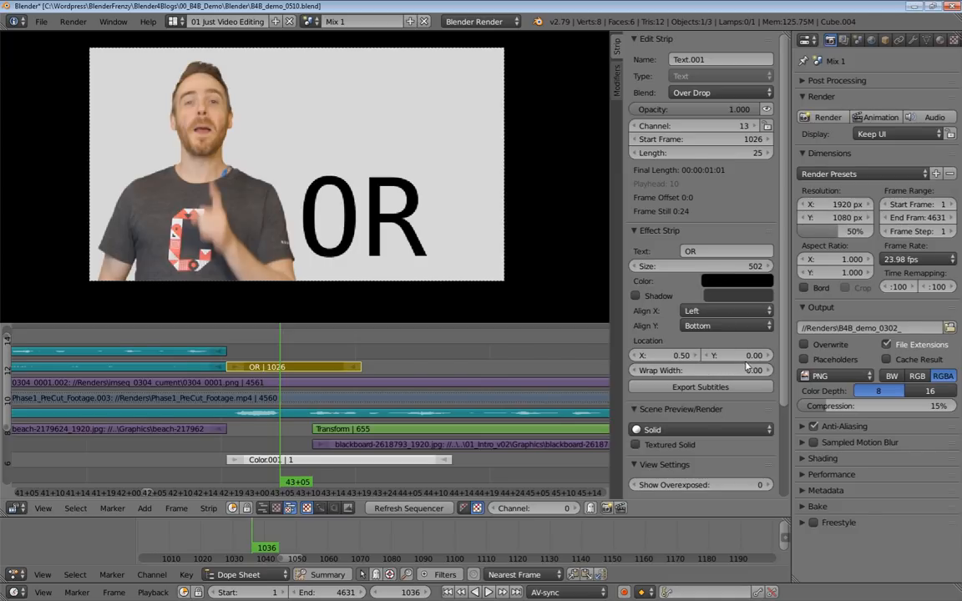
left_click_drag(664, 355, 809, 354)
left_click_drag(717, 270, 766, 270)
left_click_drag(734, 355, 726, 355)
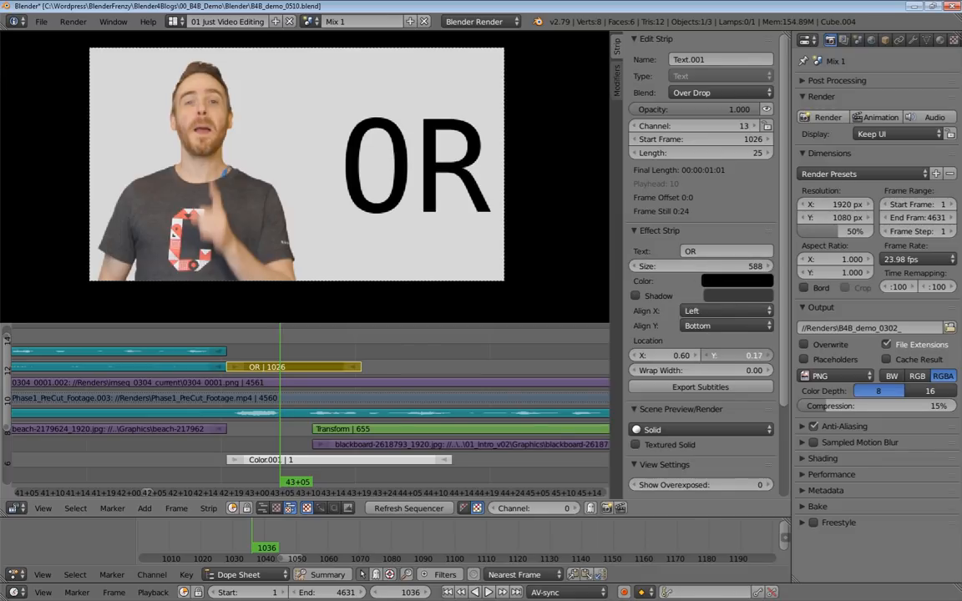
mouse_move(660, 354)
left_mouse_down()
mouse_move(672, 355)
mouse_move(655, 355)
mouse_move(663, 355)
left_mouse_up()
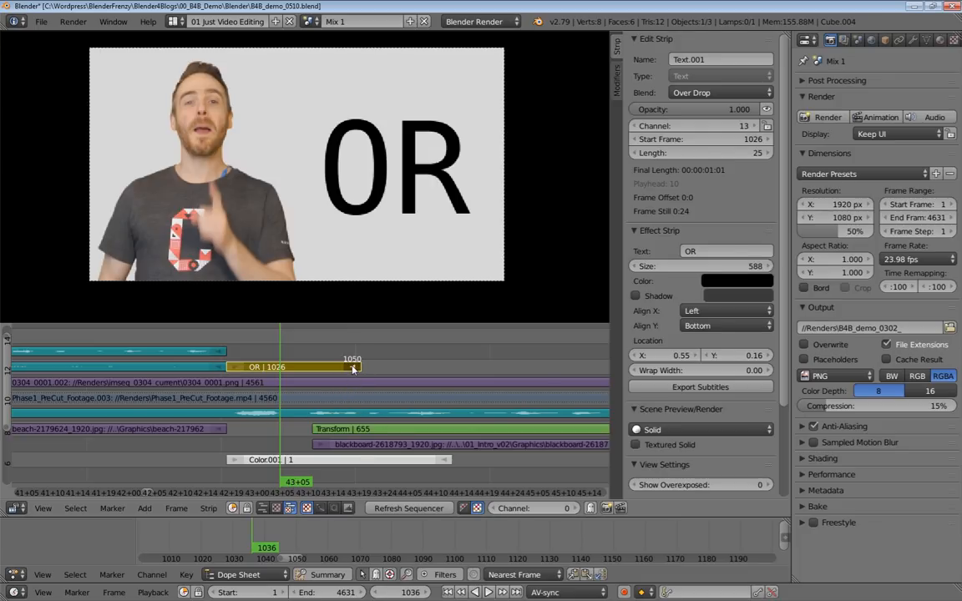
Shorten the OR strip to 16 frames and move it down to channel 8, starting at frame 1026.
key("g")
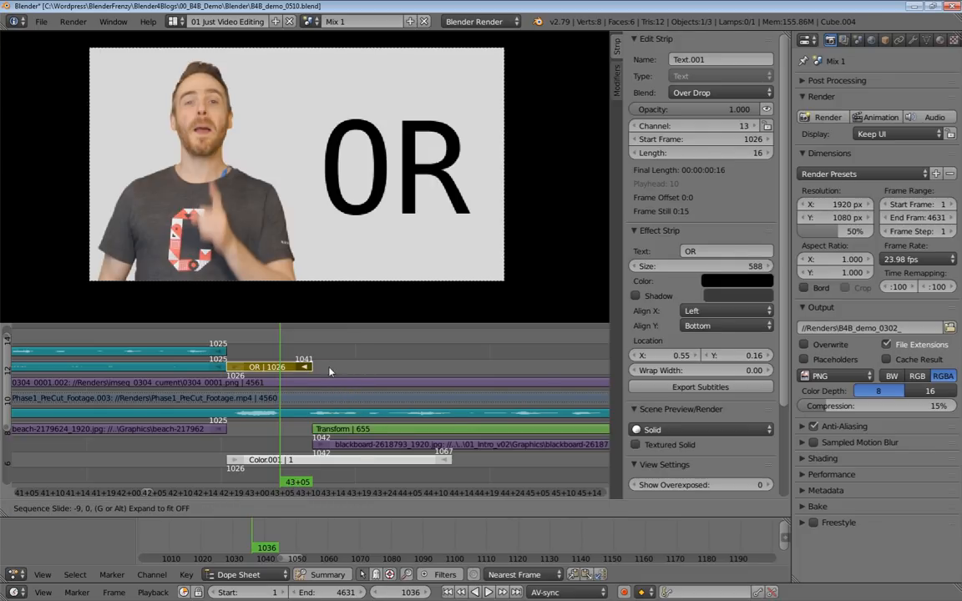
left_click(297, 399)
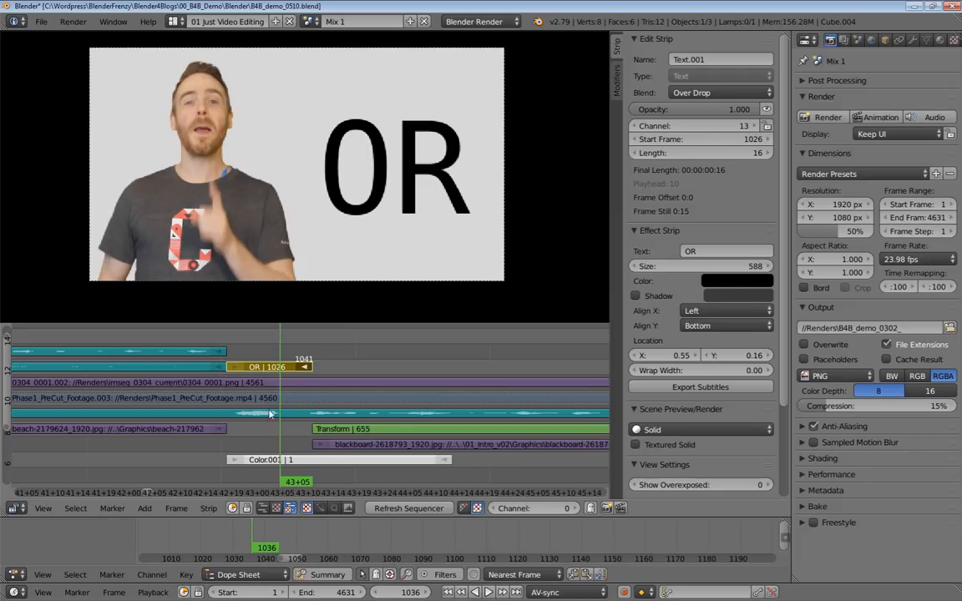
key("g")
left_click(273, 454)
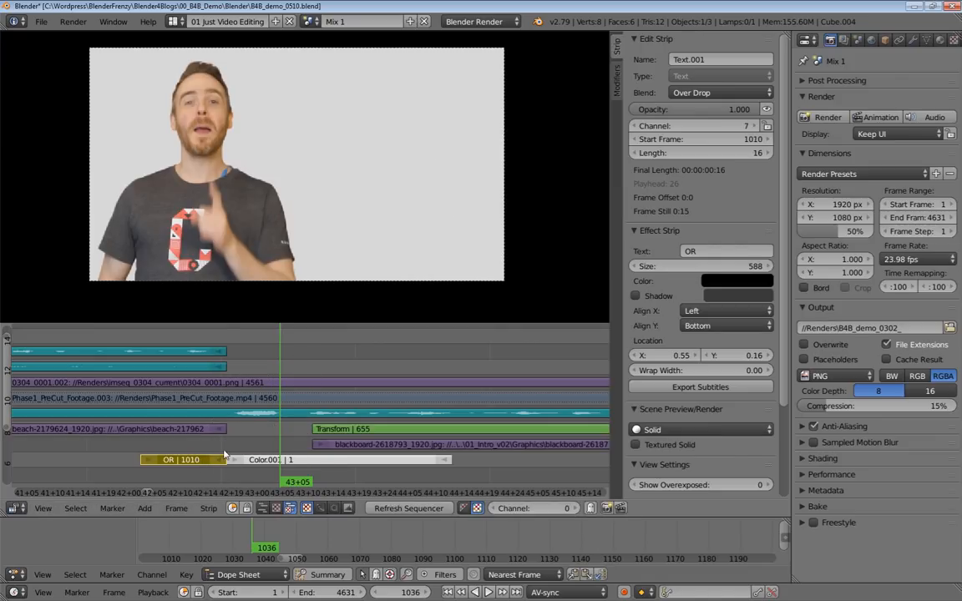
key("g")
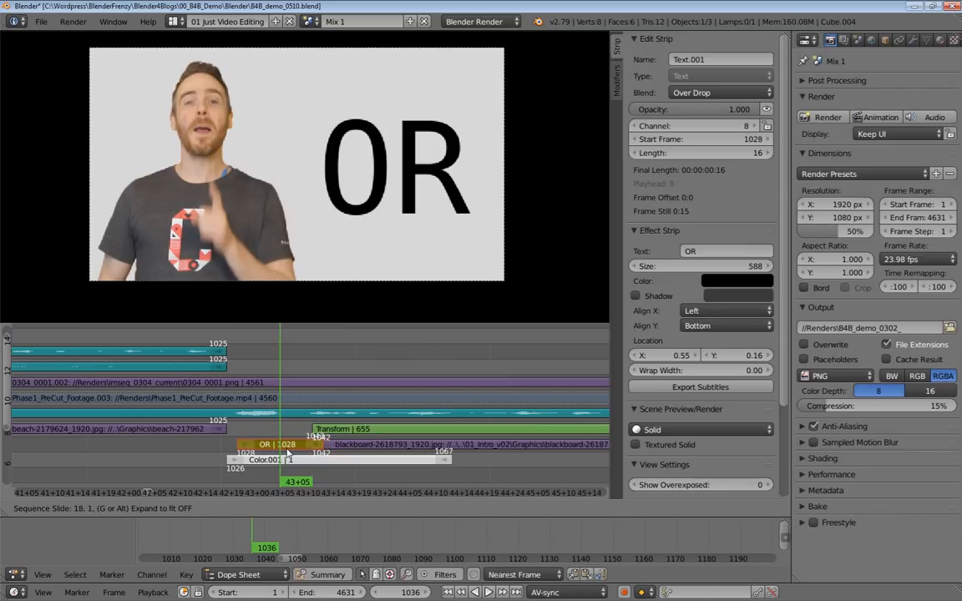
left_click(288, 449)
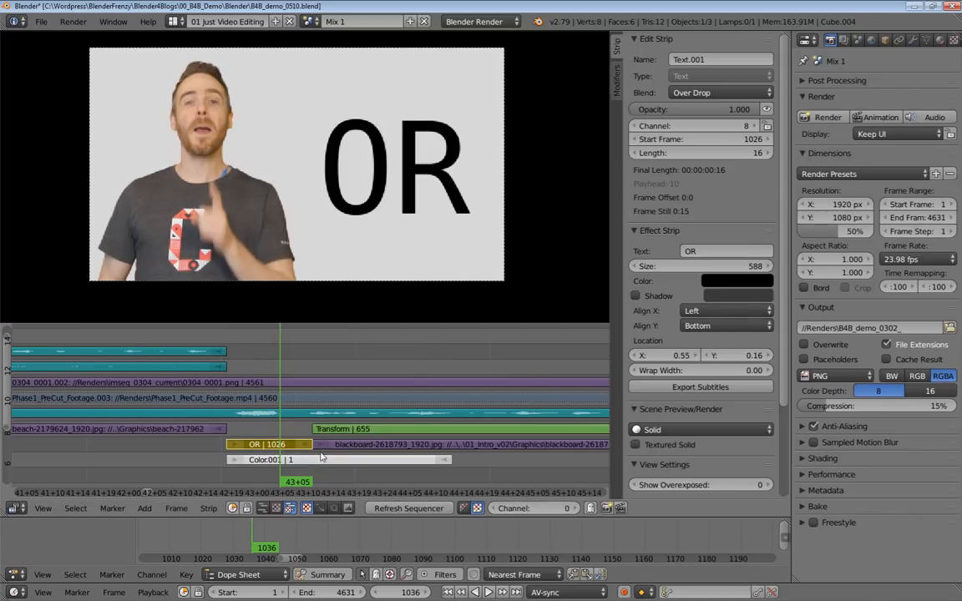
Play back the white OR transition into the blackboard scene to check its timing.
scroll(308, 407, "down", 3)
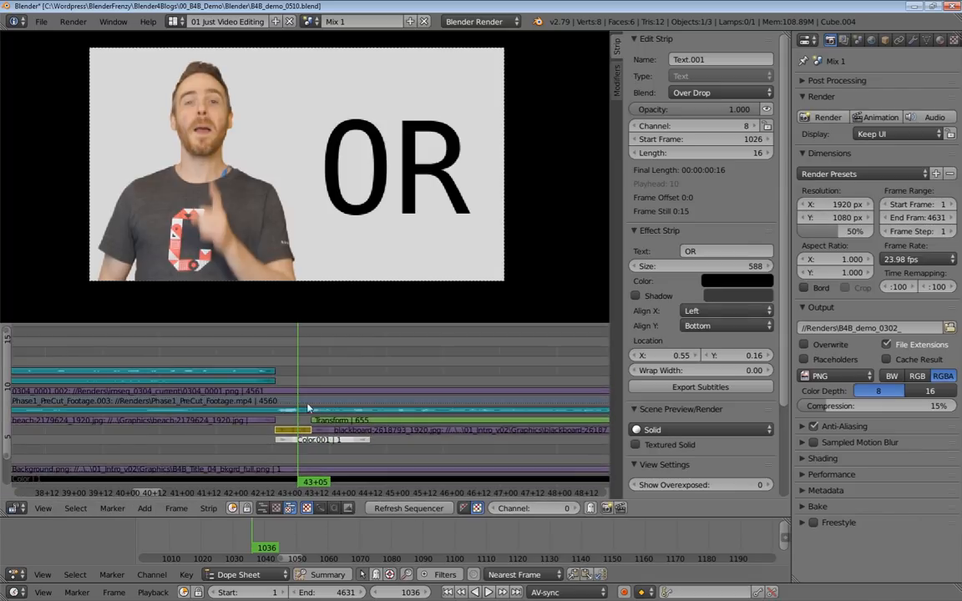
key("alt+a")
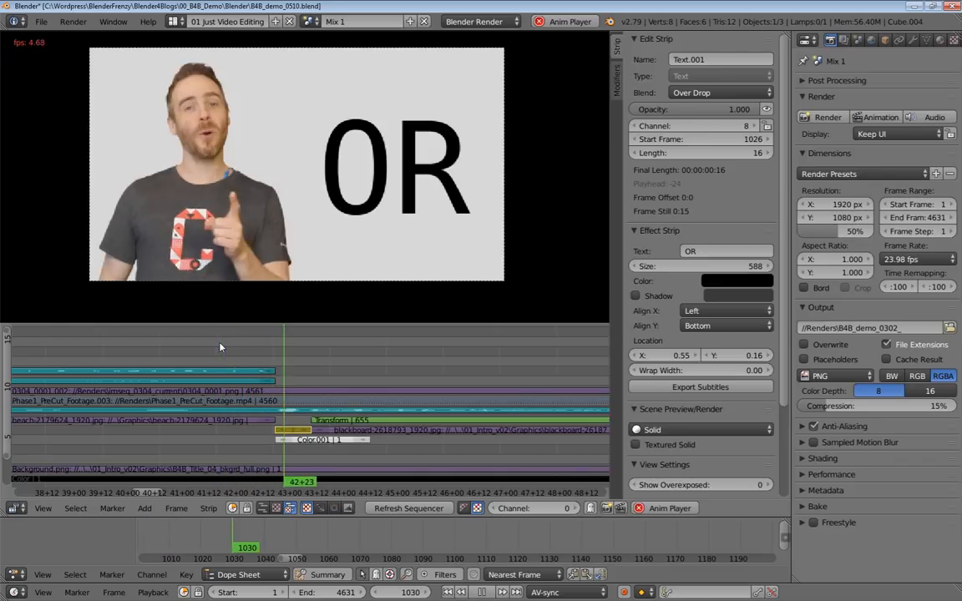
key("alt+a")
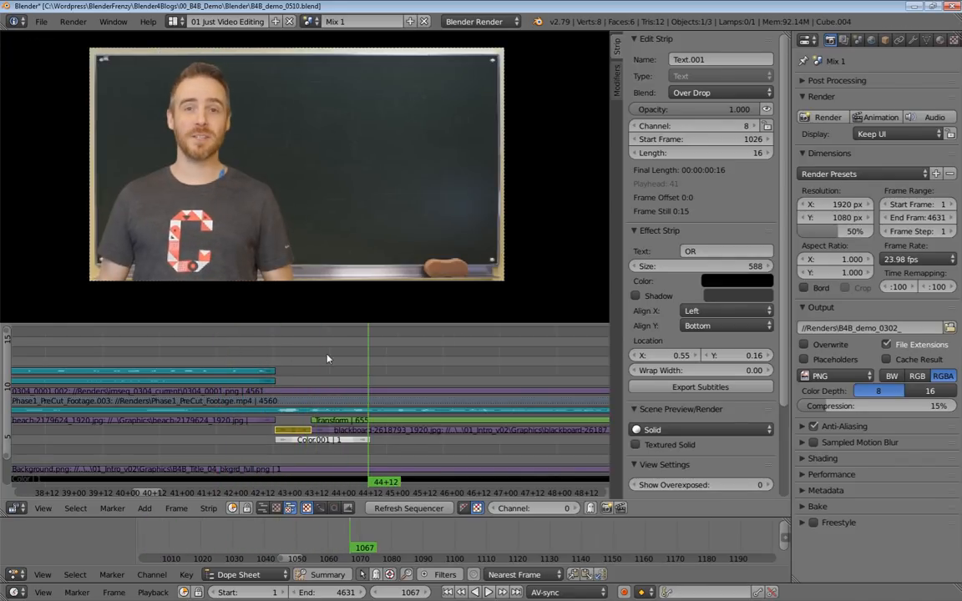
Move the OR text strip and the Color.001 strip down one channel, keeping their start at frame 1026.
middle_click_drag(336, 379, 300, 370)
scroll(300, 373, "up", 4)
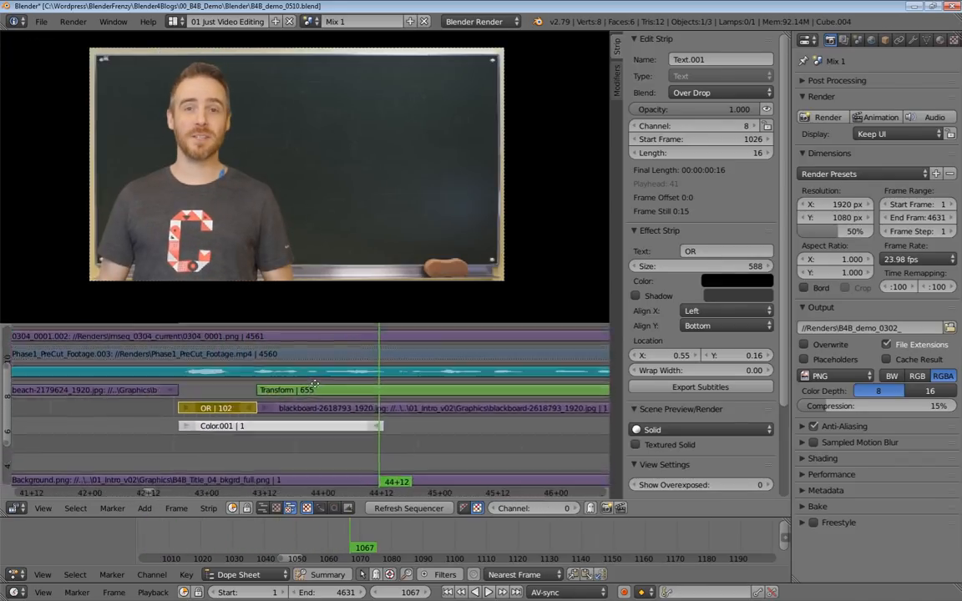
left_click(245, 430)
left_click(224, 408)
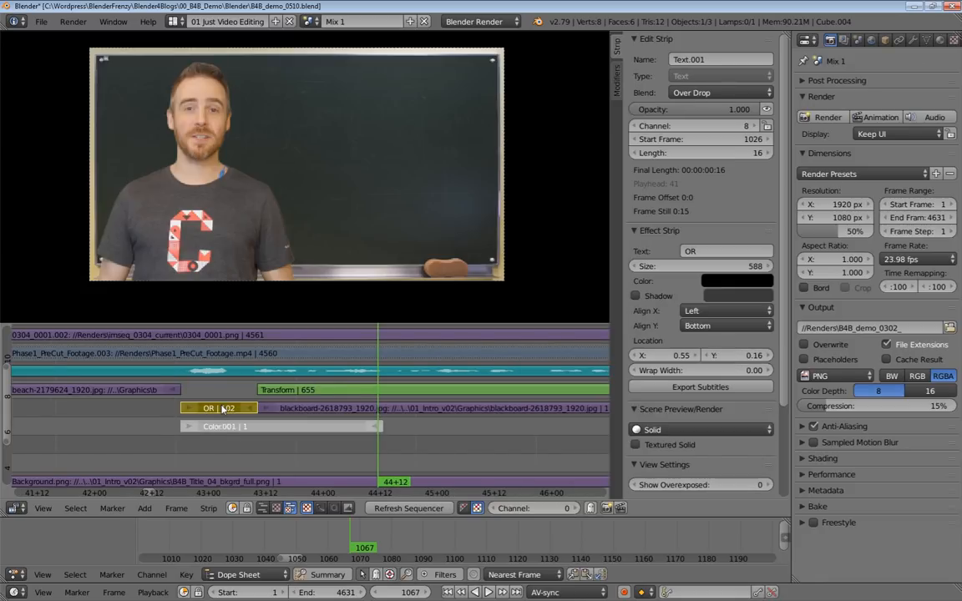
key("g")
key("y")
left_click(239, 431)
middle_click_drag(256, 434, 217, 453, "ctrl")
middle_click_drag(310, 438, 239, 350, "ctrl")
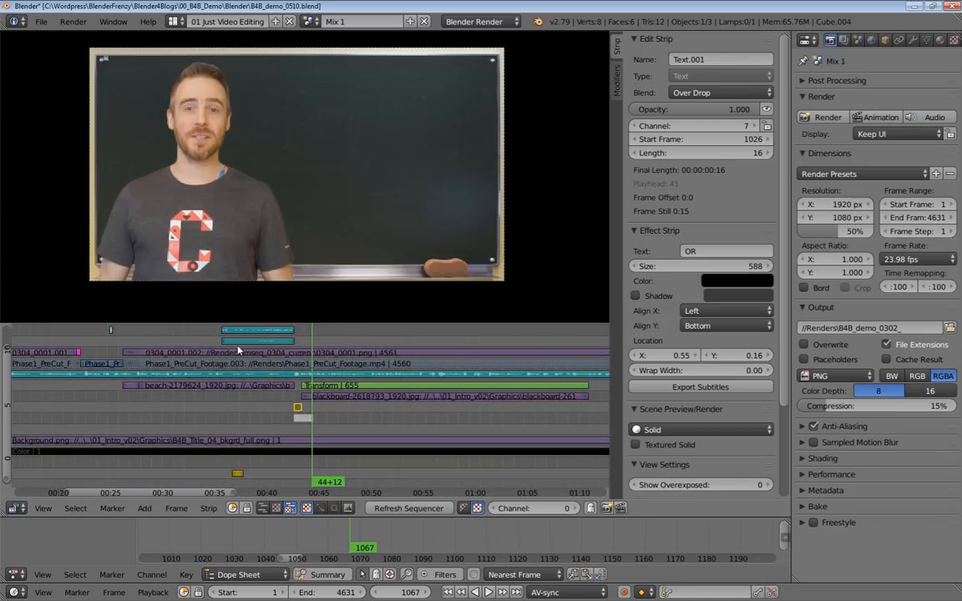
Extend the end of the OR text strip to frame 1067, making it 42 frames long to match the Color.001 strip.
right_click(240, 442)
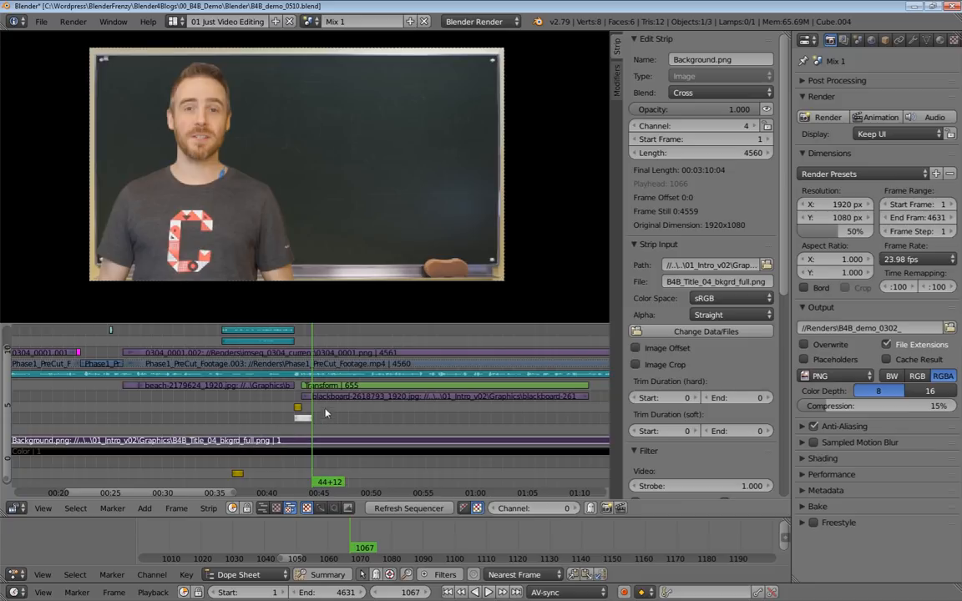
mouse_move(307, 417)
middle_mouse_down()
mouse_move(256, 416)
mouse_move(292, 413)
middle_mouse_up()
middle_click_drag(194, 402, 290, 397)
key("shift+b")
left_click_drag(229, 359, 338, 447)
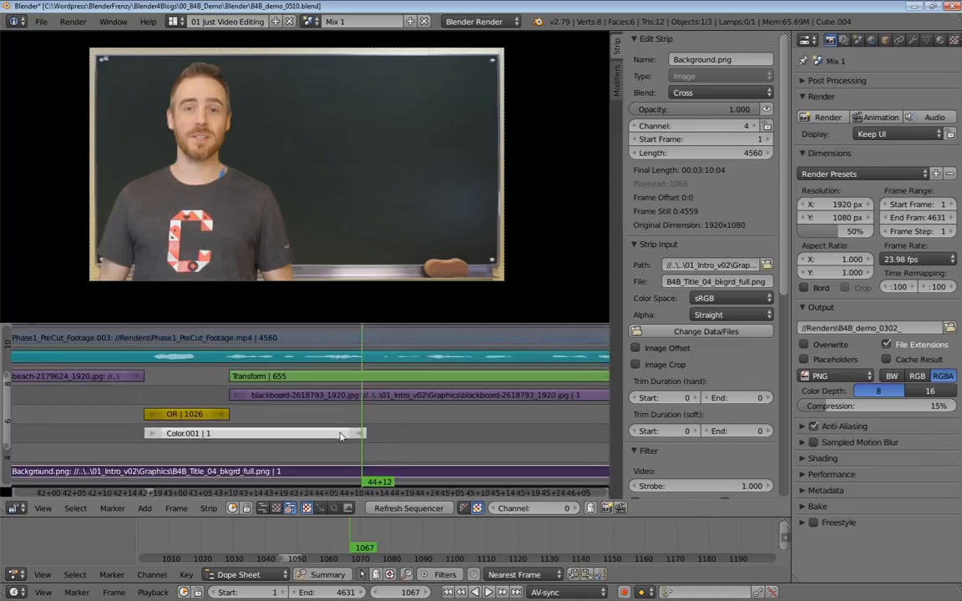
right_click(220, 414)
key("g")
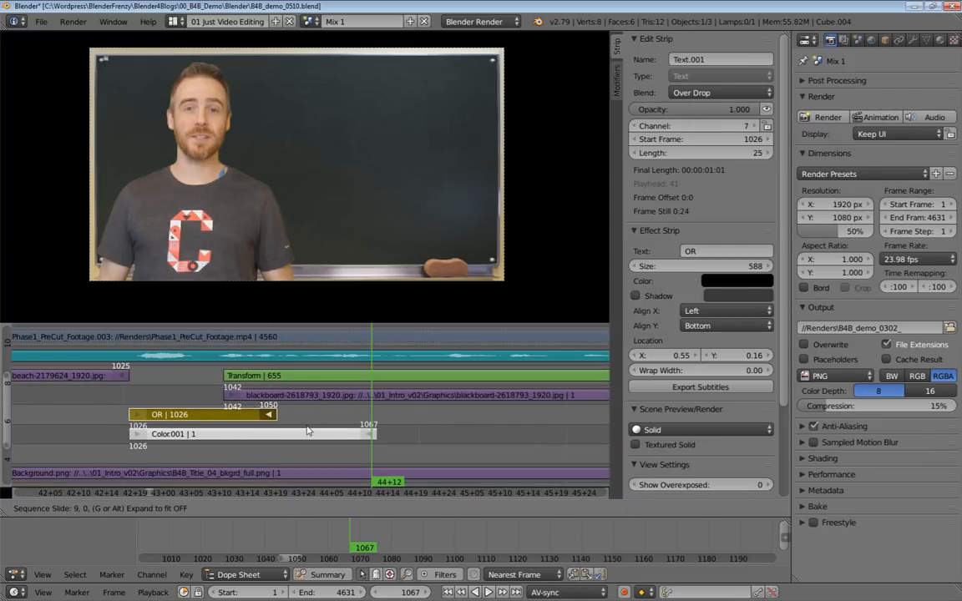
left_click(412, 440)
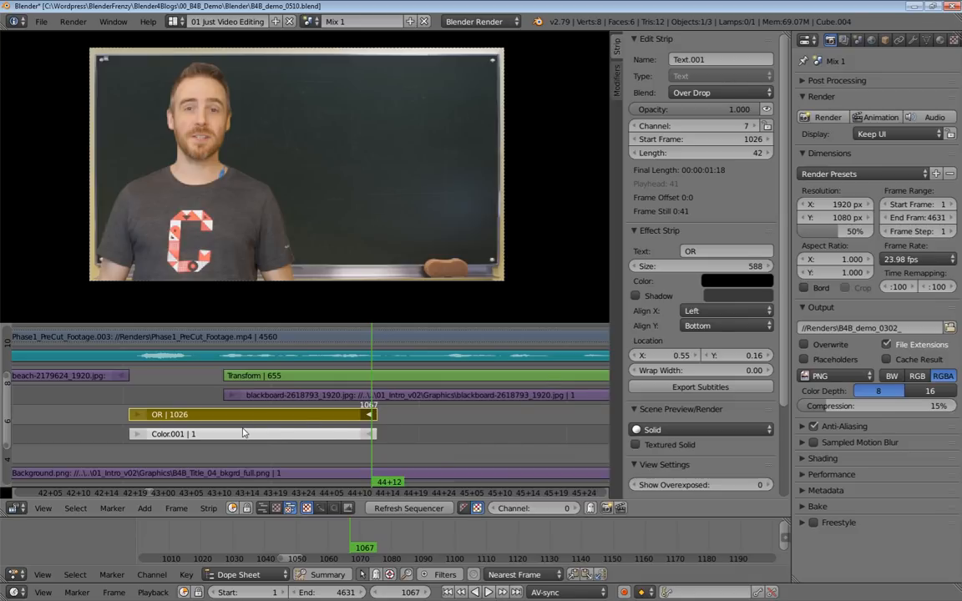
Play back the change from the beach scene to the blackboard, starting at frame 1012.
scroll(370, 444, "down", 6)
middle_click_drag(370, 444, 378, 445, "ctrl")
left_click(305, 361)
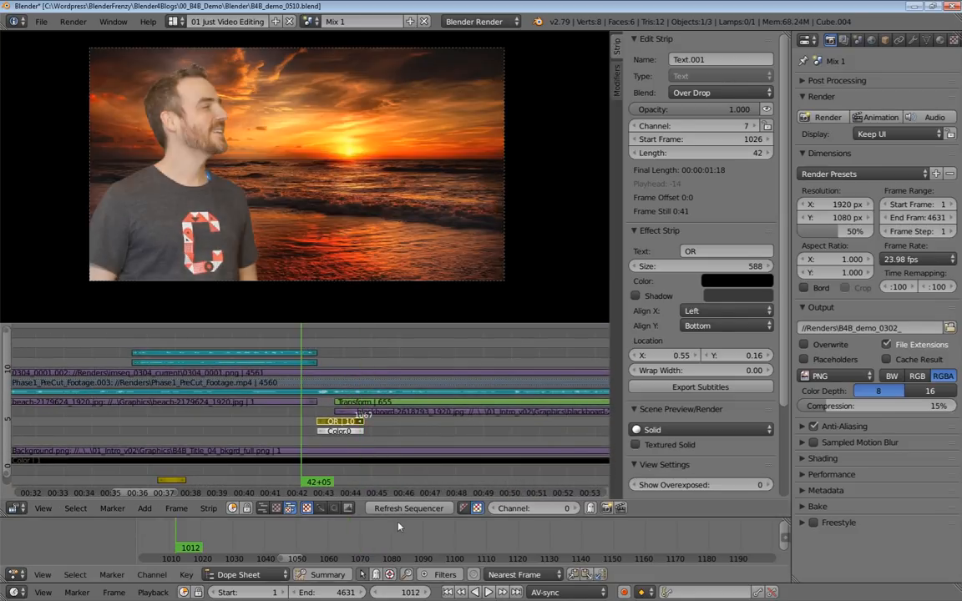
key("alt+a")
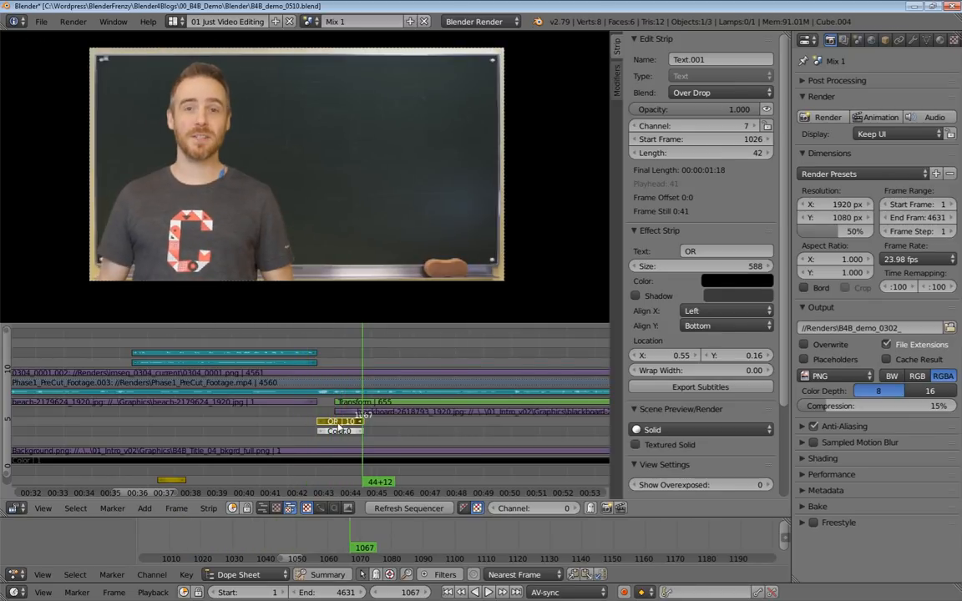
Select the blackboard's Transform strip and examine its animated X position at the keyframes on frames 1042 and 1050.
left_click(345, 416)
right_click(365, 412)
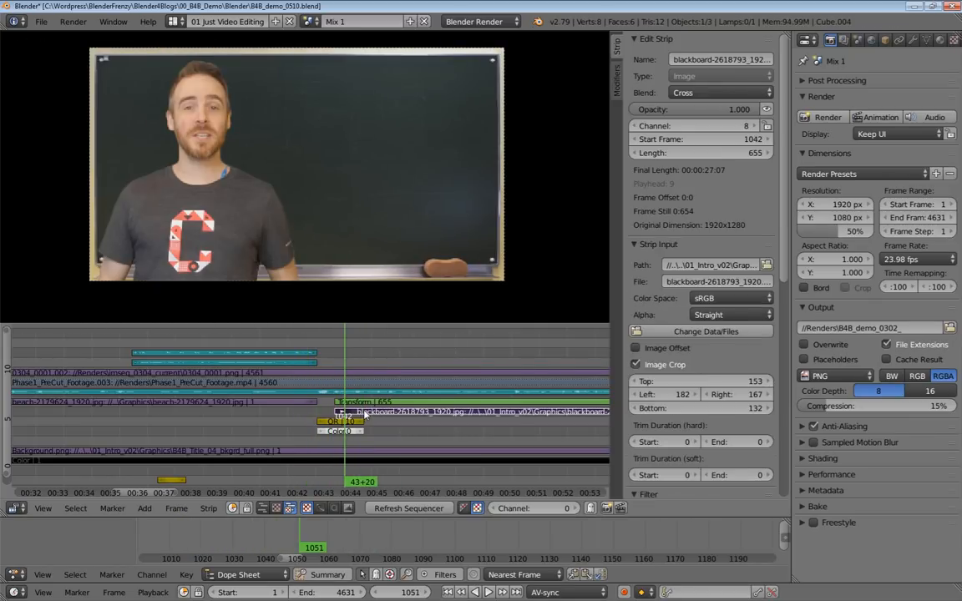
scroll(385, 404, "up", 3)
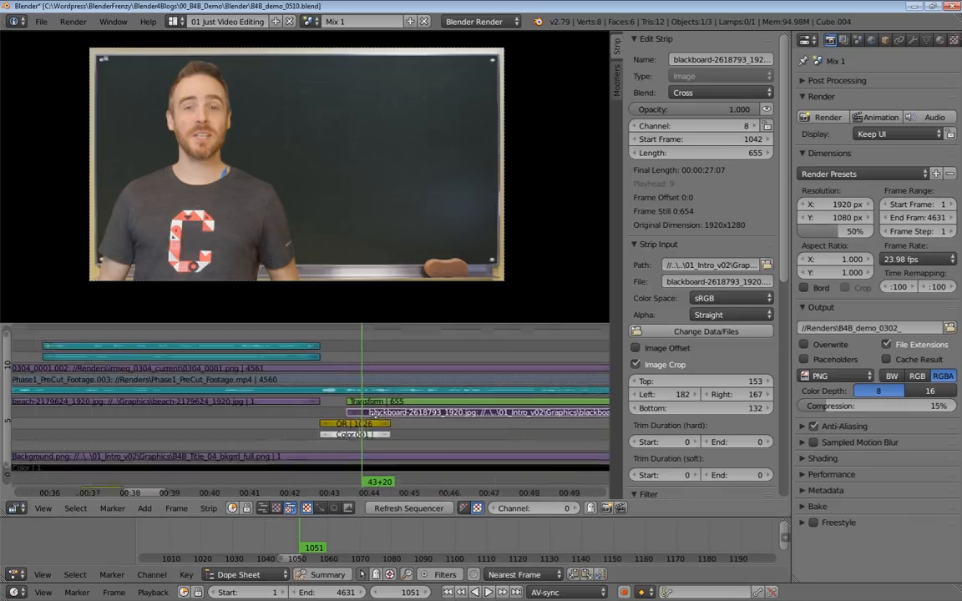
right_click(385, 404)
left_click(266, 533)
key("alt+a")
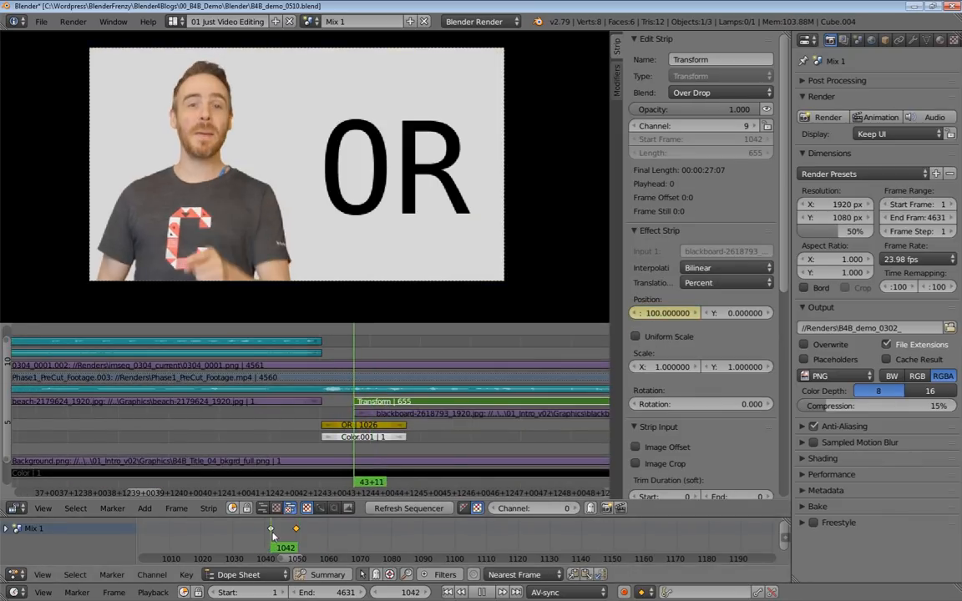
mouse_move(292, 531)
left_mouse_down()
mouse_move(298, 538)
mouse_move(284, 540)
mouse_move(298, 548)
left_mouse_up()
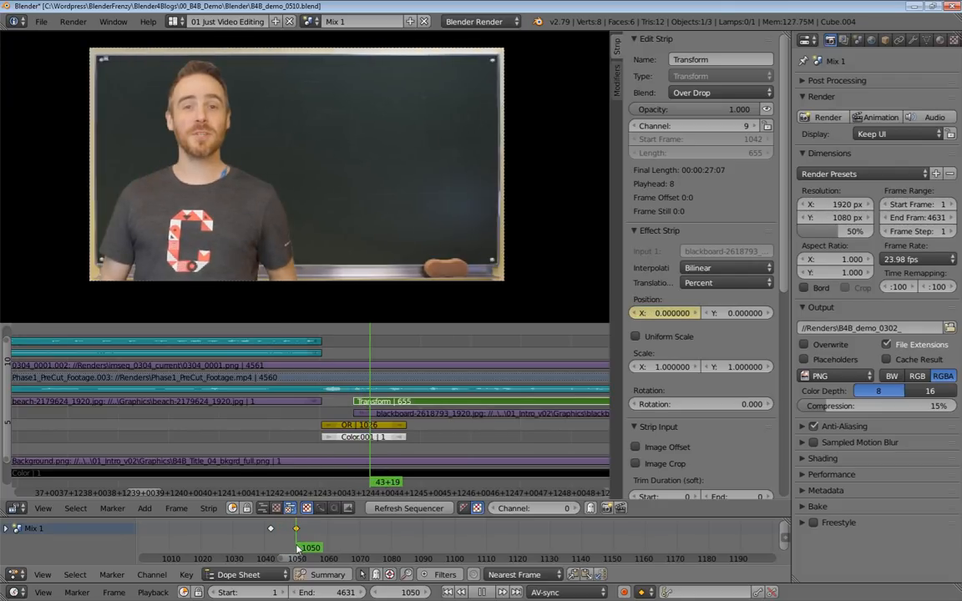
Play the blackboard sliding in over the OR text, and scrub back to frame 1038 to review it.
middle_click_drag(397, 340, 348, 352)
key("alt+a")
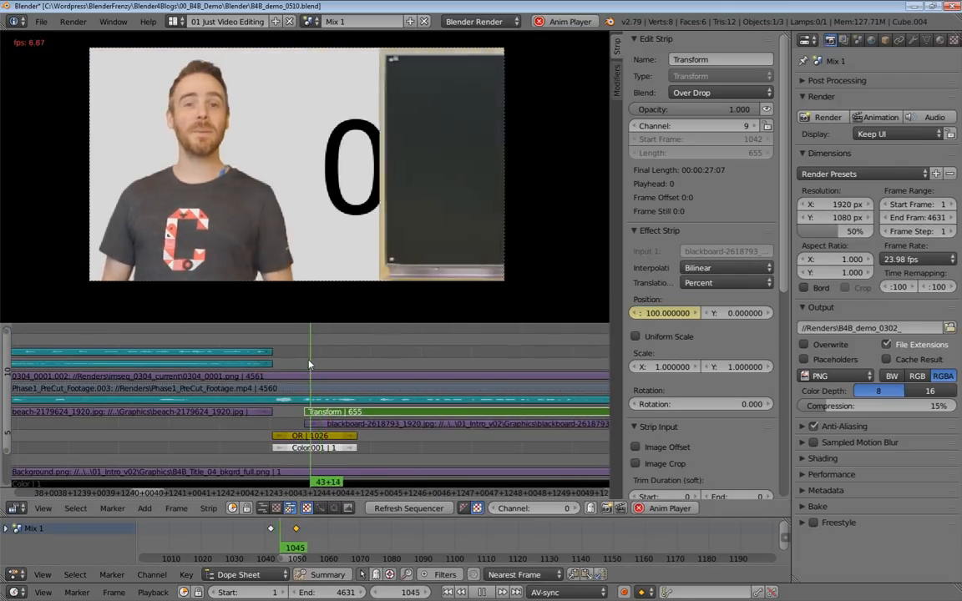
key("alt+a")
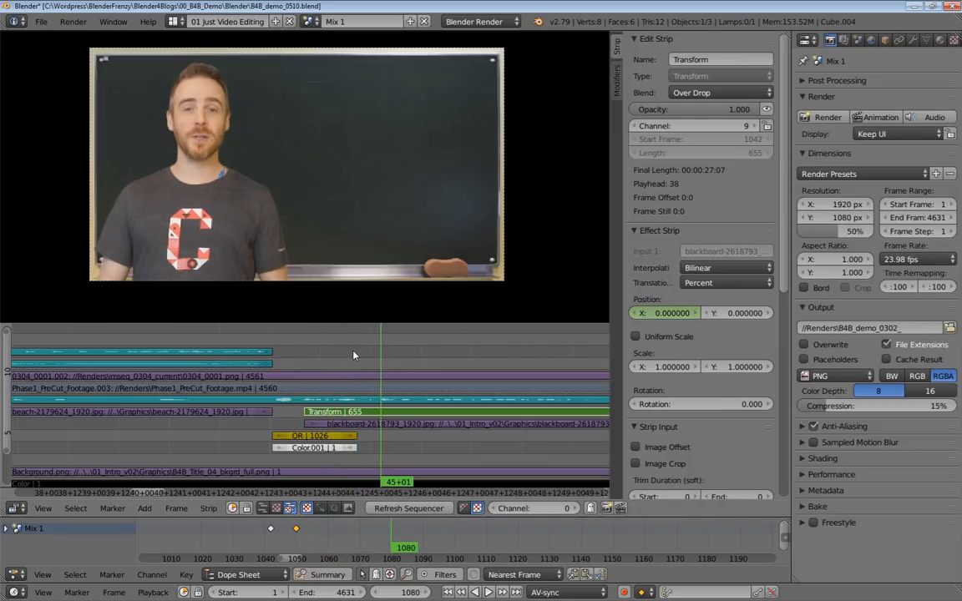
middle_click_drag(353, 352, 315, 350, "ctrl")
left_click_drag(307, 354, 301, 357)
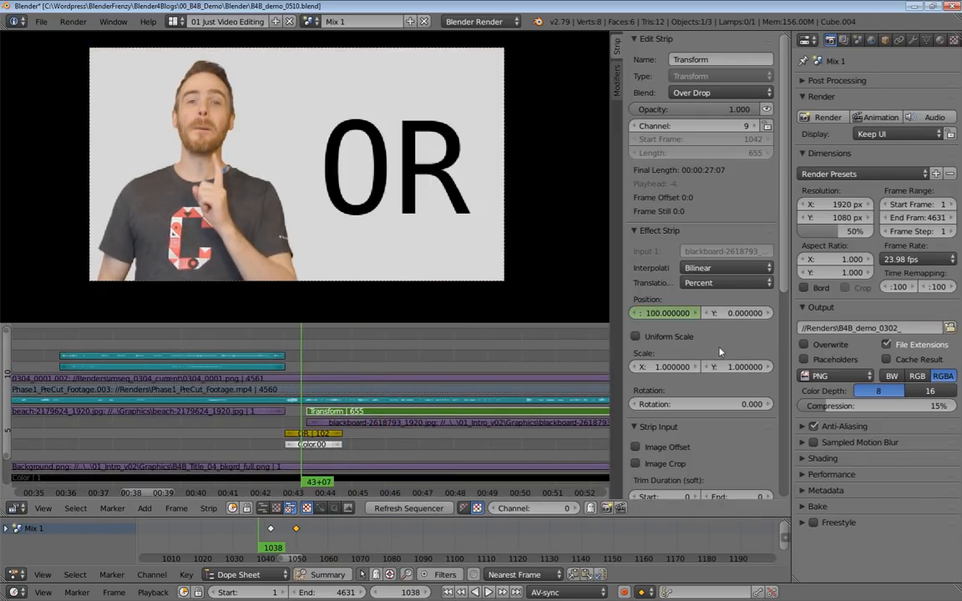
scroll(719, 333, "down", 8)
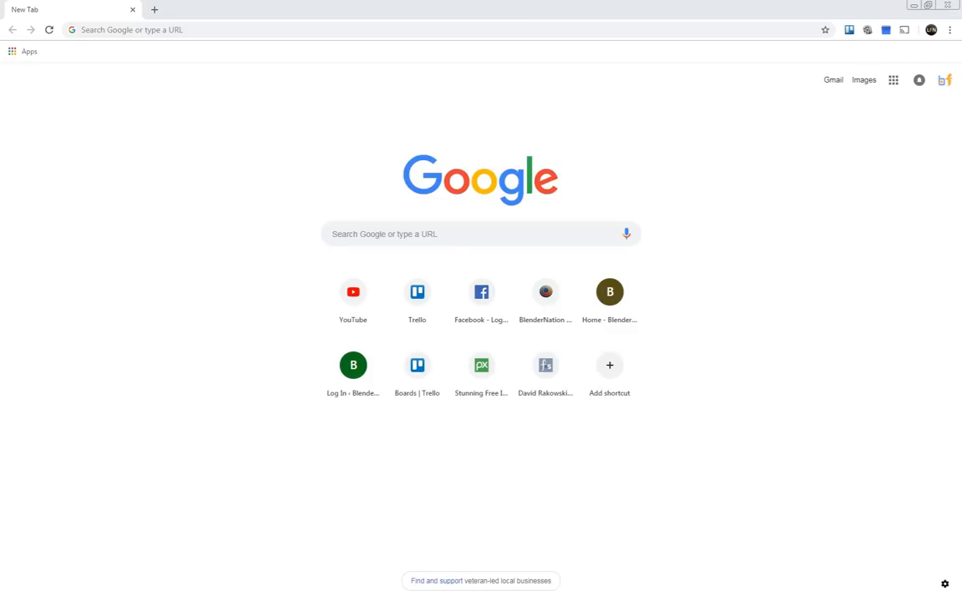
Switch to Chrome, open Google Slides, create a blank presentation and close the theme chooser.
left_click(28, 52)
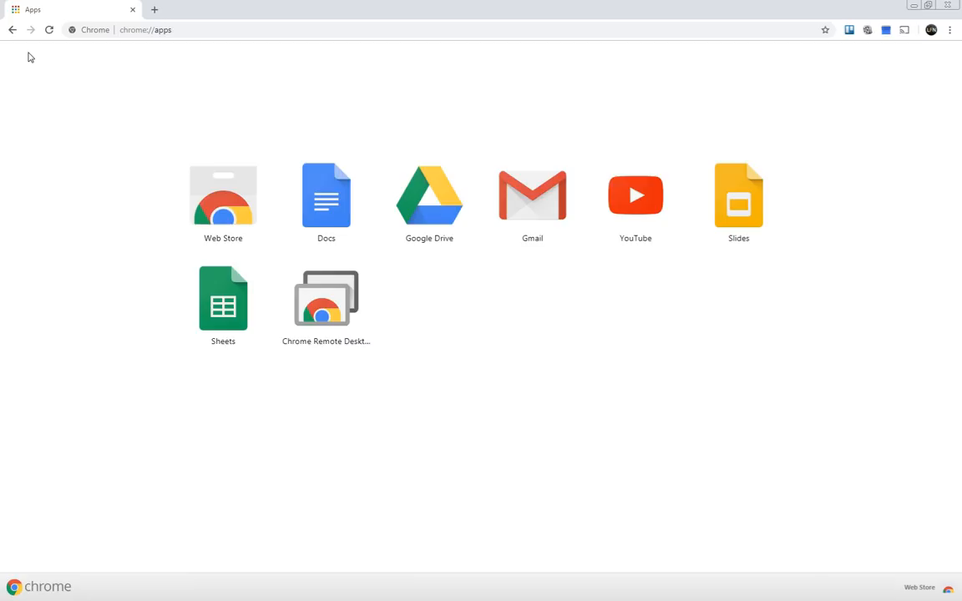
left_click(747, 214)
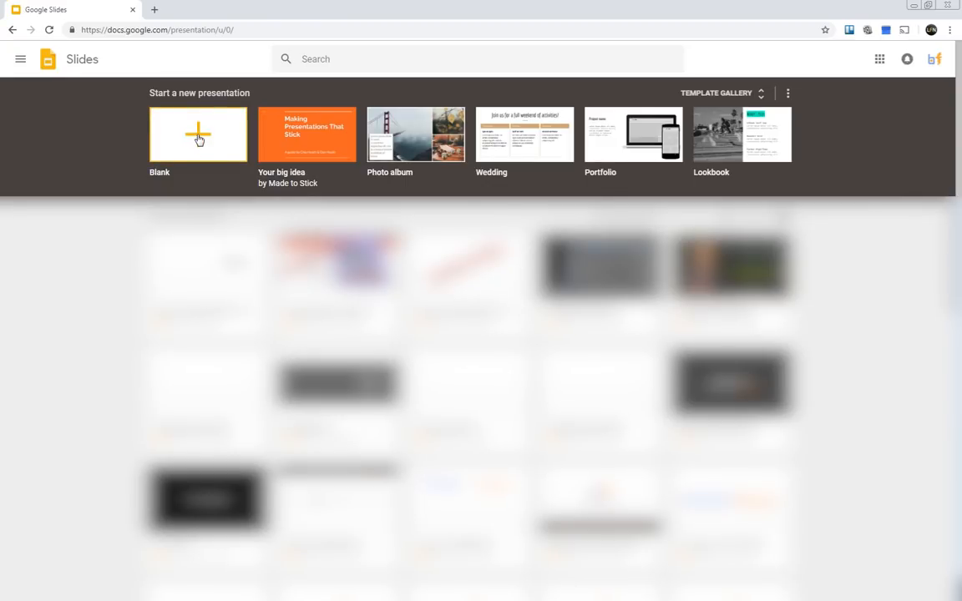
left_click(199, 138)
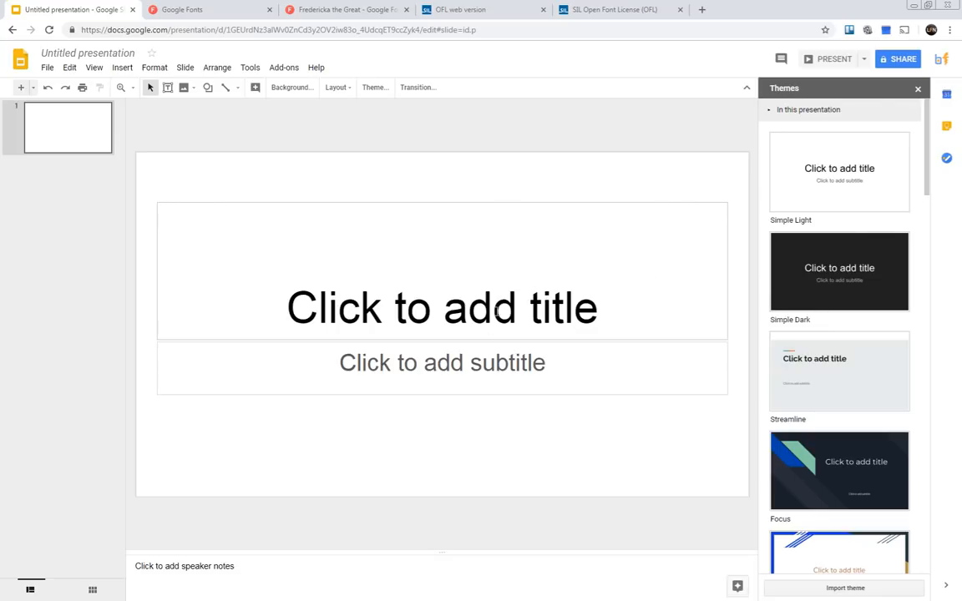
left_click(917, 89)
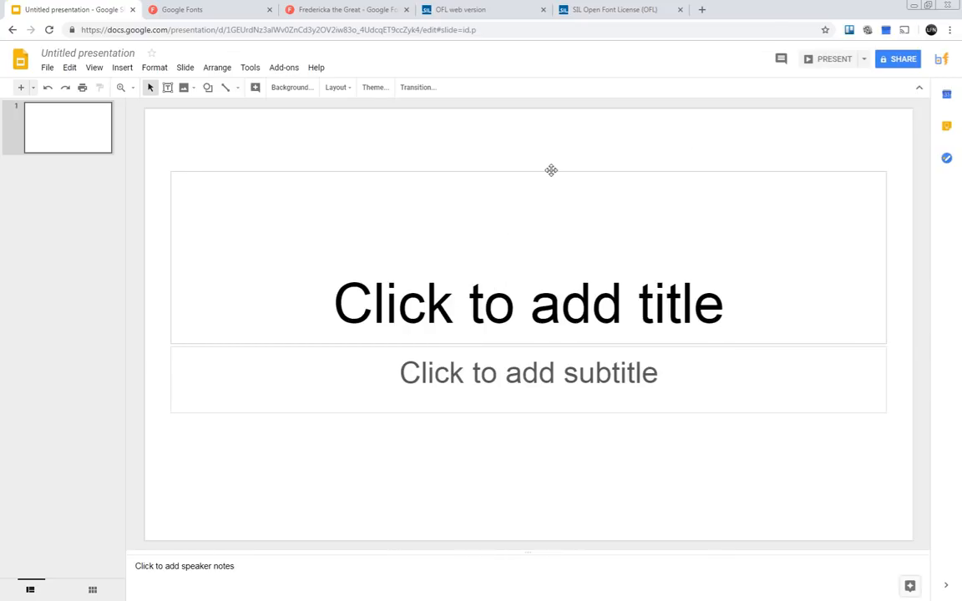
Move the subtitle placeholder down the slide, leaving a gap below the title placeholder.
left_click(482, 296)
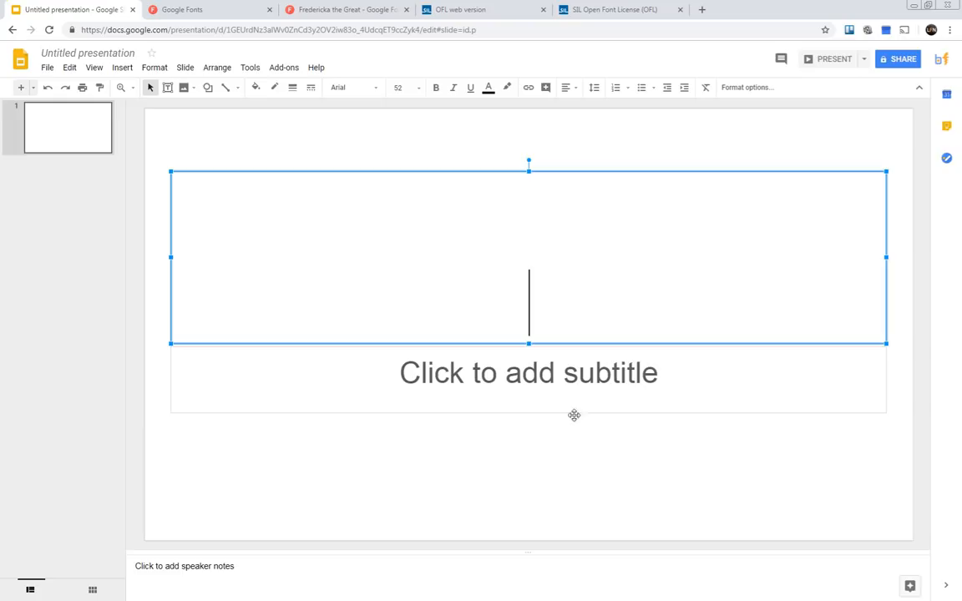
left_click(474, 384)
left_click(472, 341)
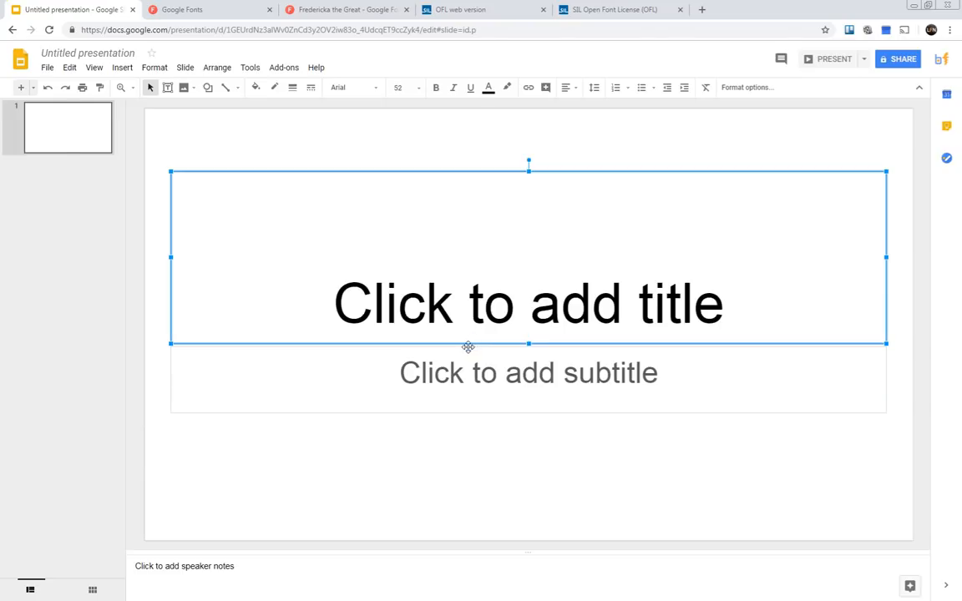
left_click(468, 350)
left_click_drag(470, 346, 468, 412)
Enter "A + B = CAT" as the slide's title.
left_click(418, 298)
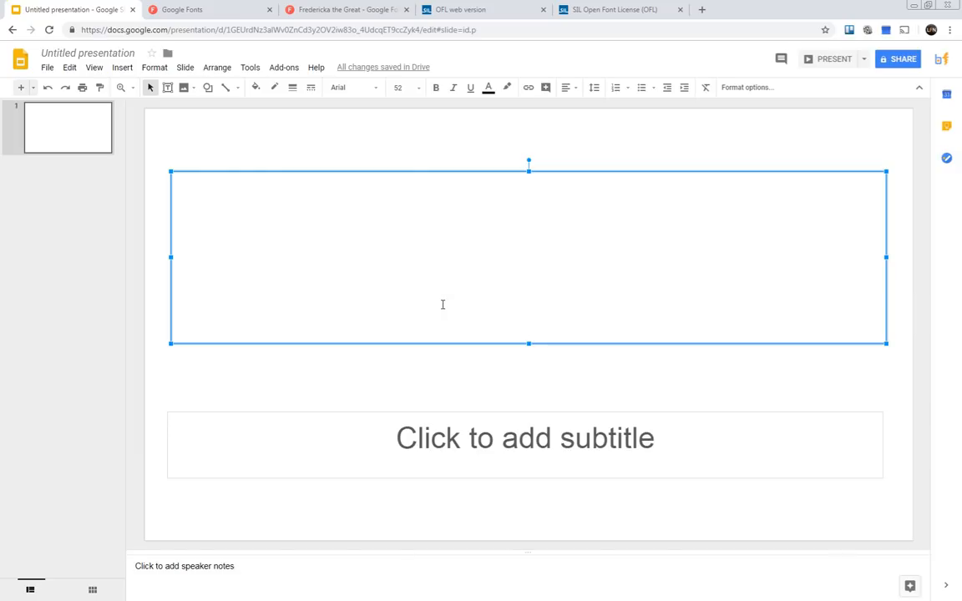
type("A")
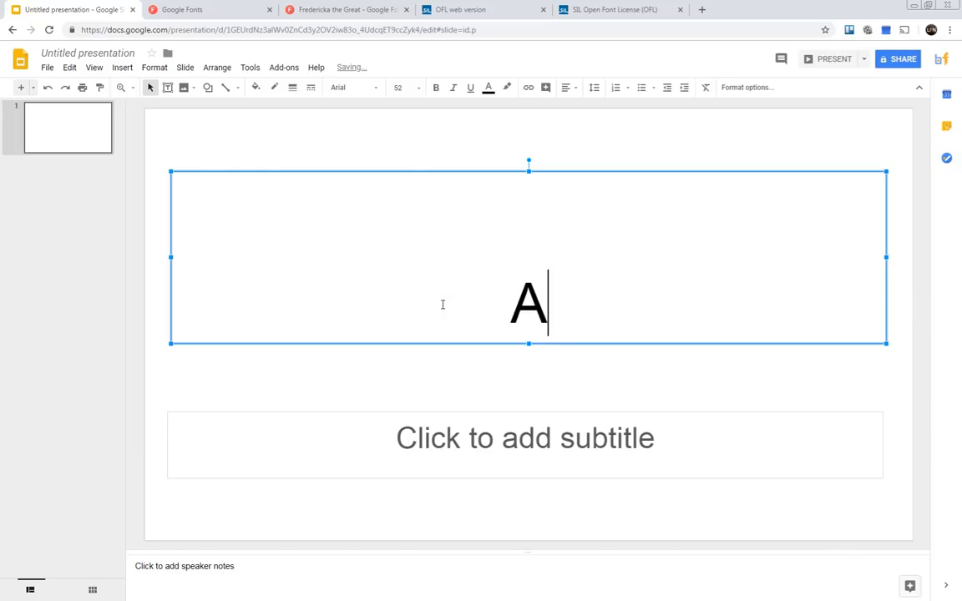
type(" + ")
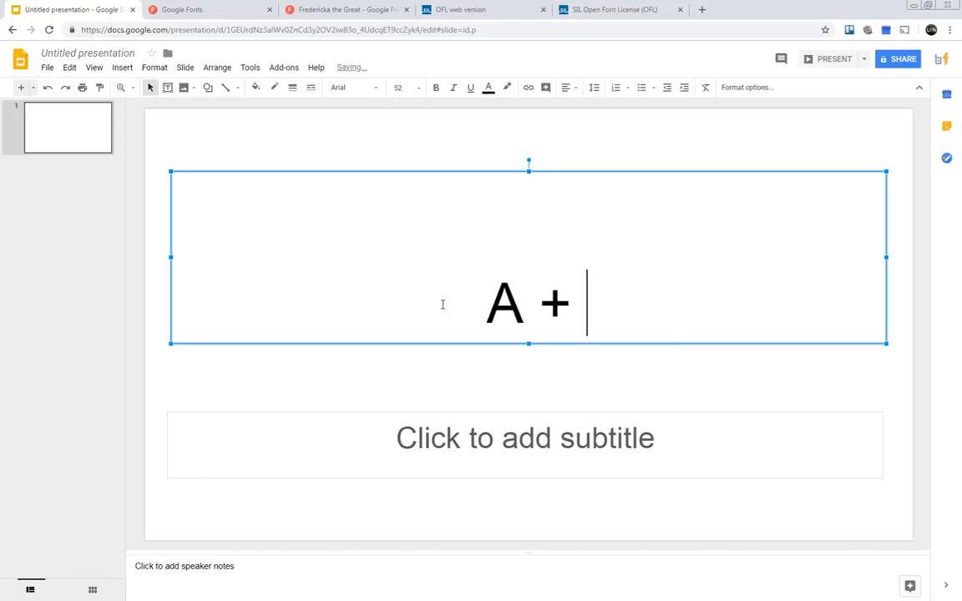
type("B = CAT")
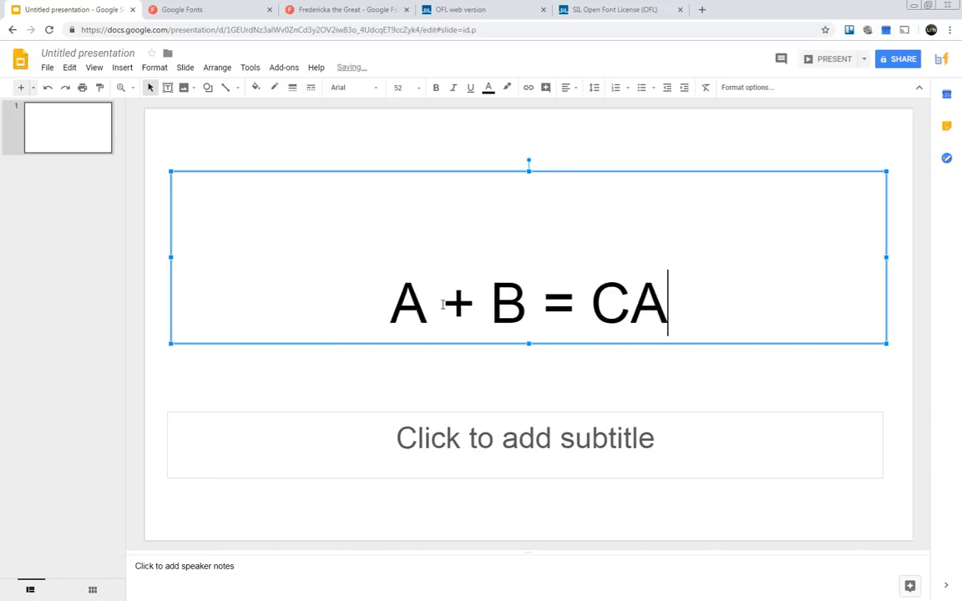
left_click(538, 147)
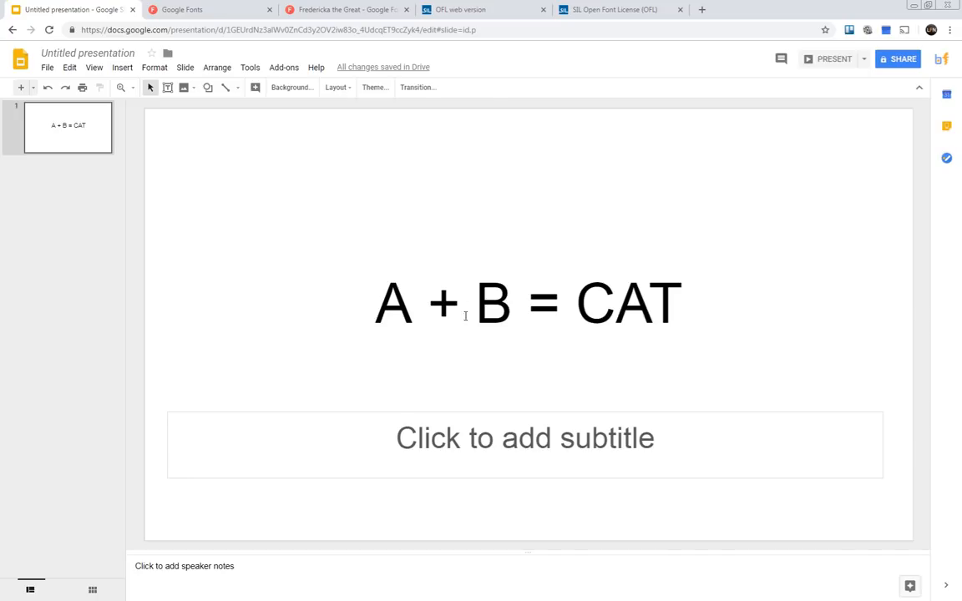
Set the title text's font to Cinzel after trying Impact, and look at the available text colours.
left_click(492, 314)
left_click_drag(683, 311, 334, 313)
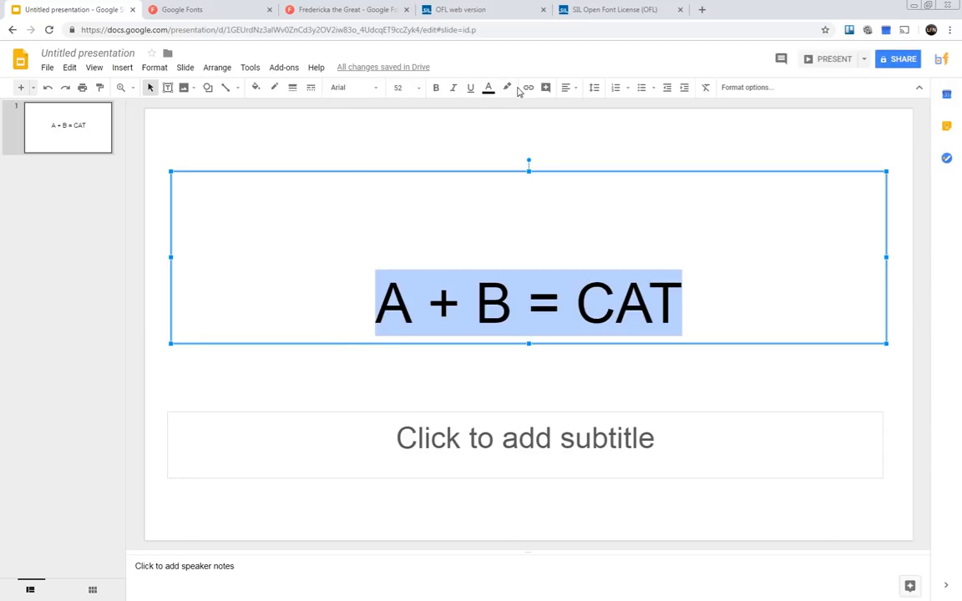
left_click(377, 88)
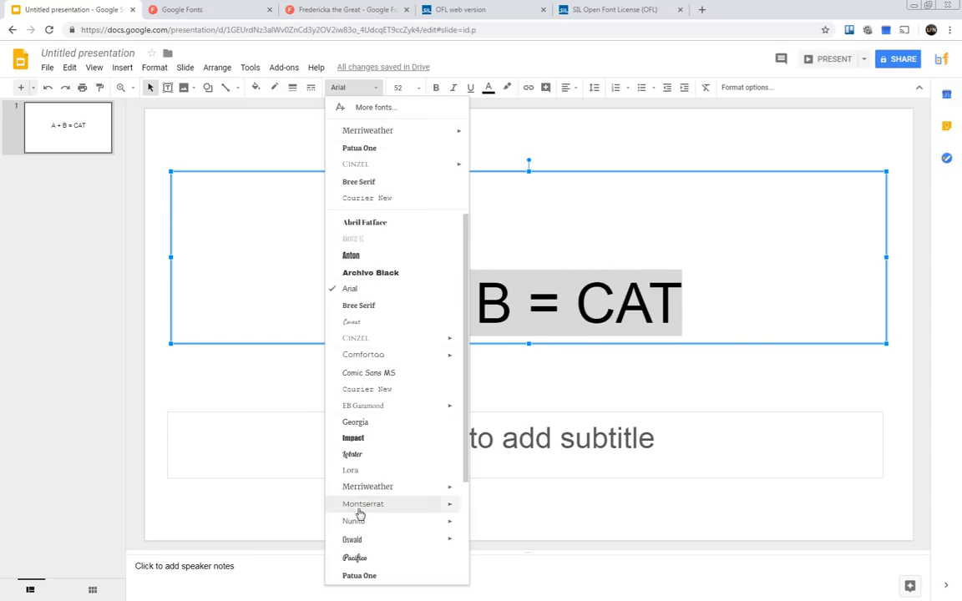
left_click(352, 438)
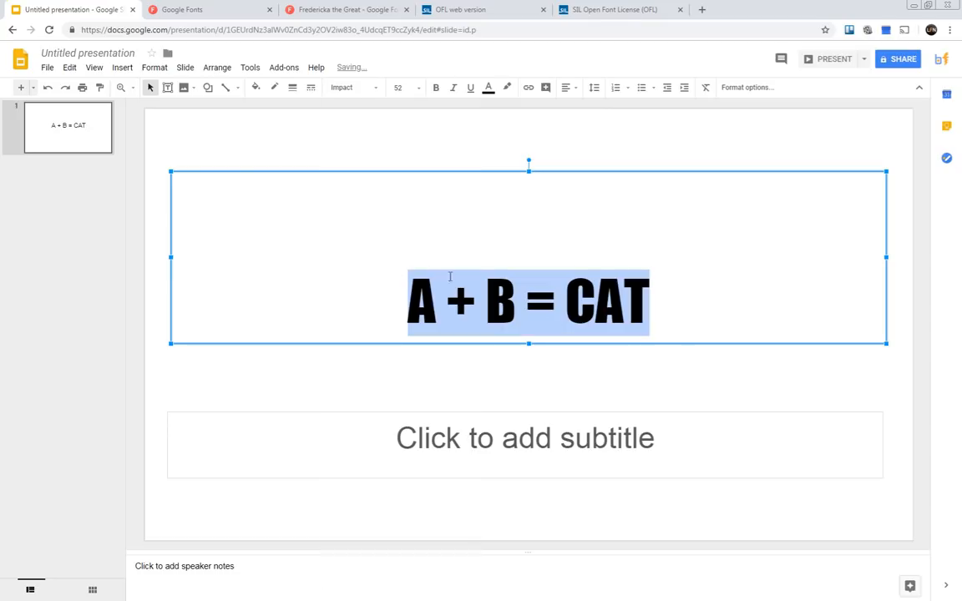
left_click(367, 87)
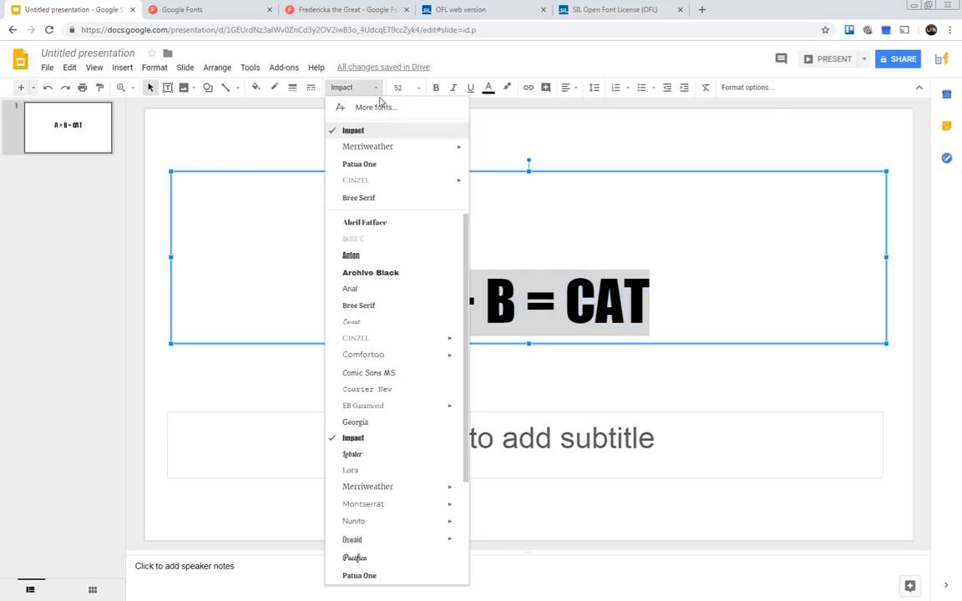
left_click(373, 182)
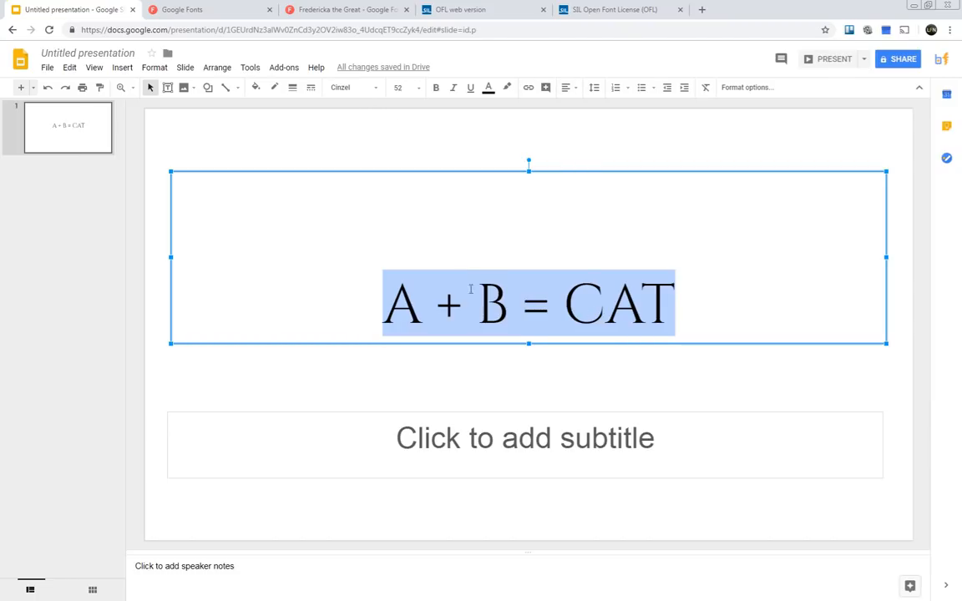
left_click(490, 89)
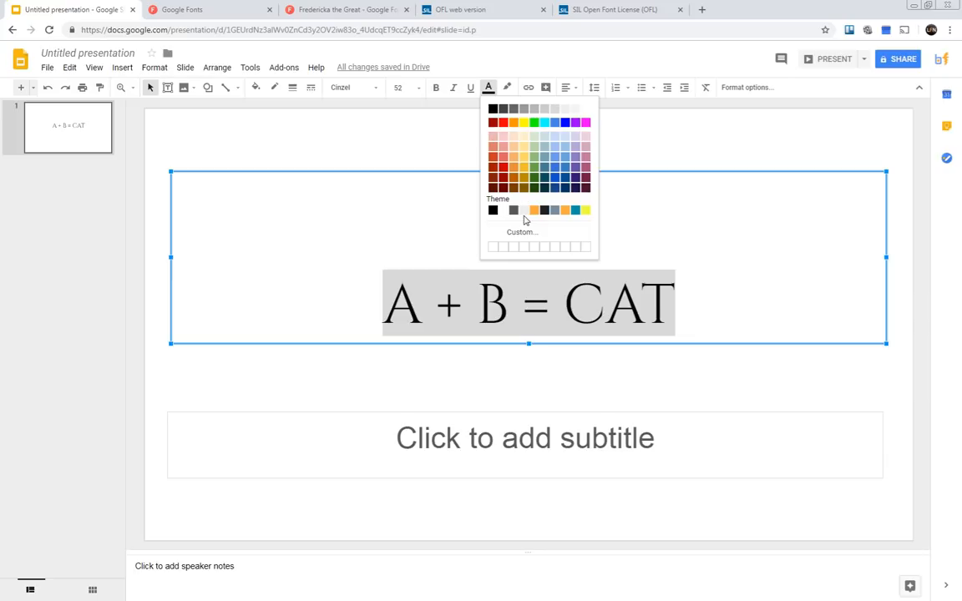
left_click(425, 123)
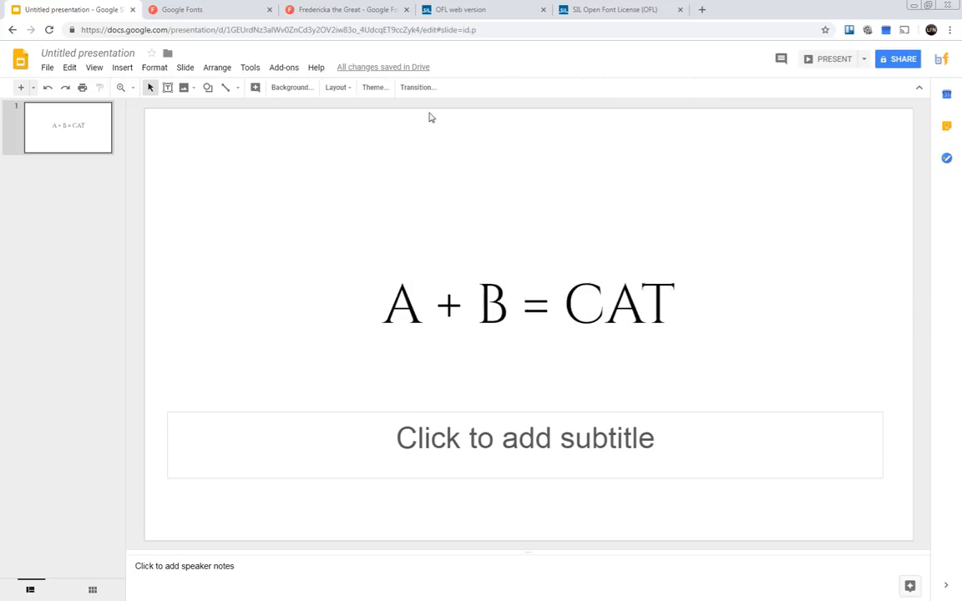
Select the whole title text and set its font size to 48.
left_click(488, 286)
left_click_drag(643, 304, 352, 287)
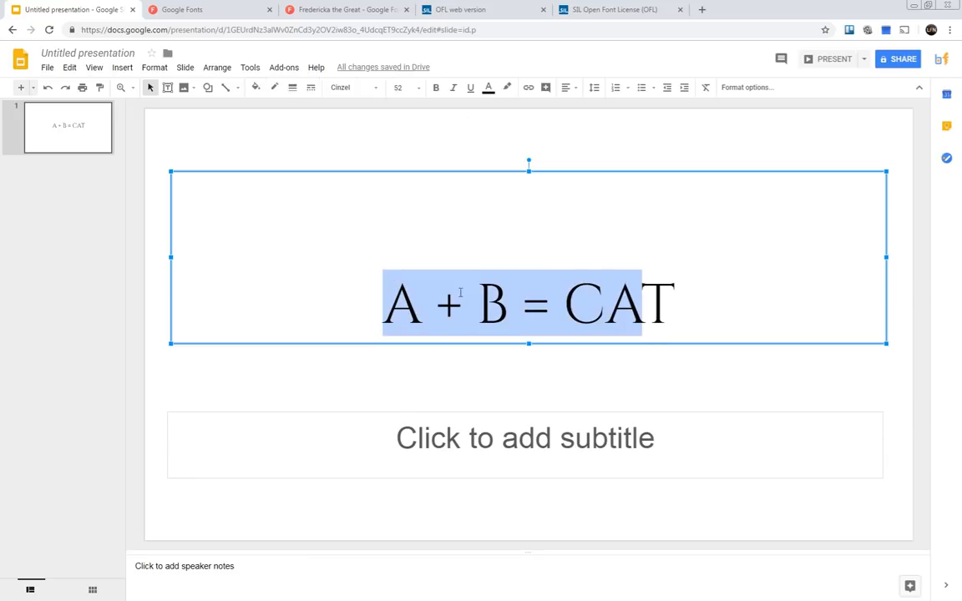
left_click_drag(662, 303, 766, 299)
left_click(409, 299)
left_click(393, 87)
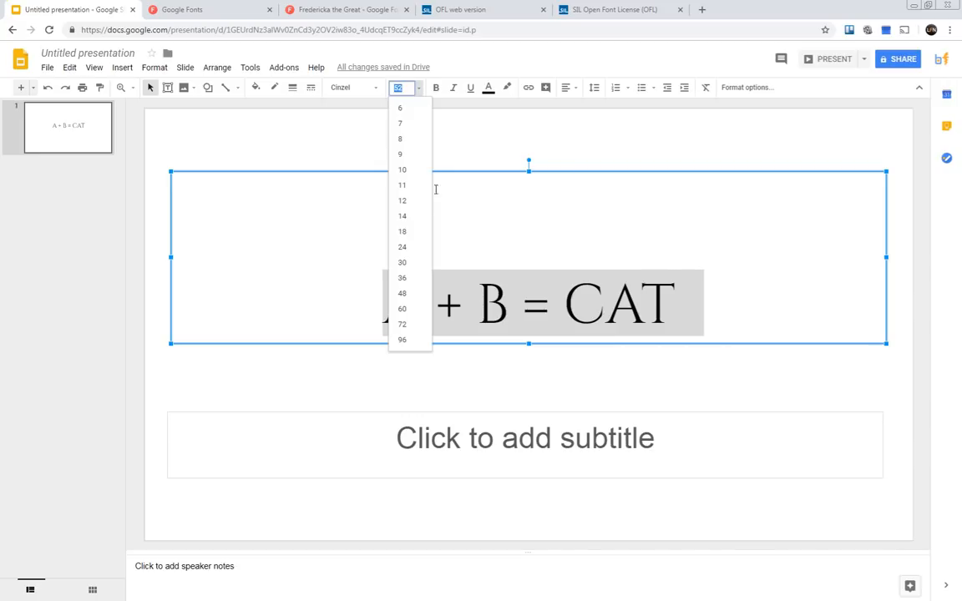
left_click(402, 293)
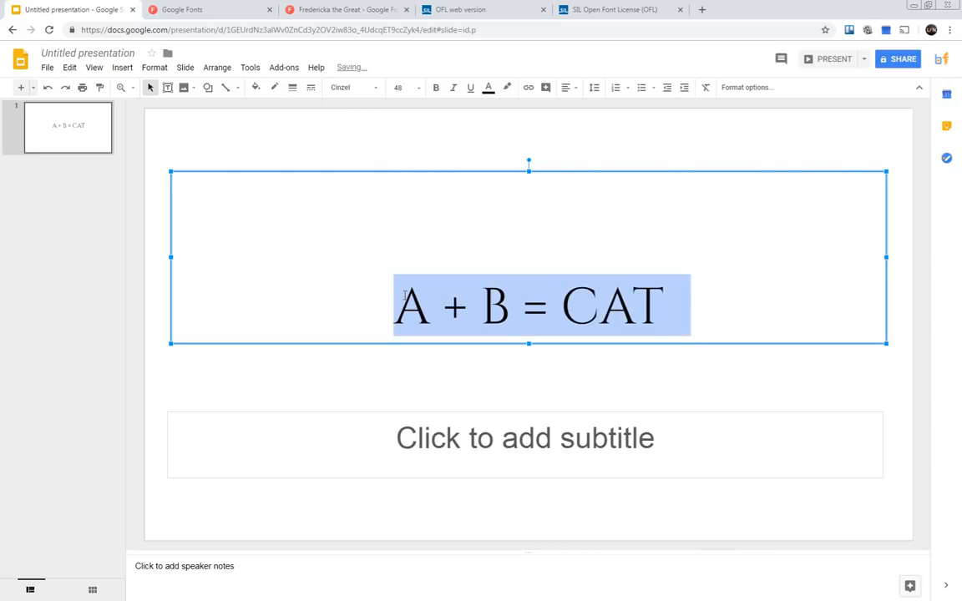
Set the title's font size to 36 and align the text to the horizontal centre and vertical middle of its box.
left_click(398, 87)
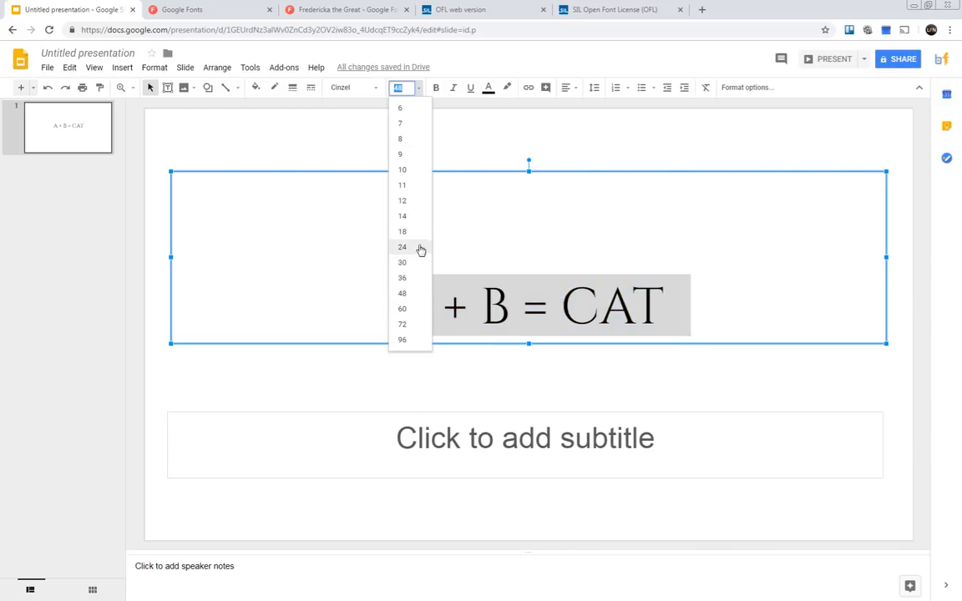
left_click(402, 277)
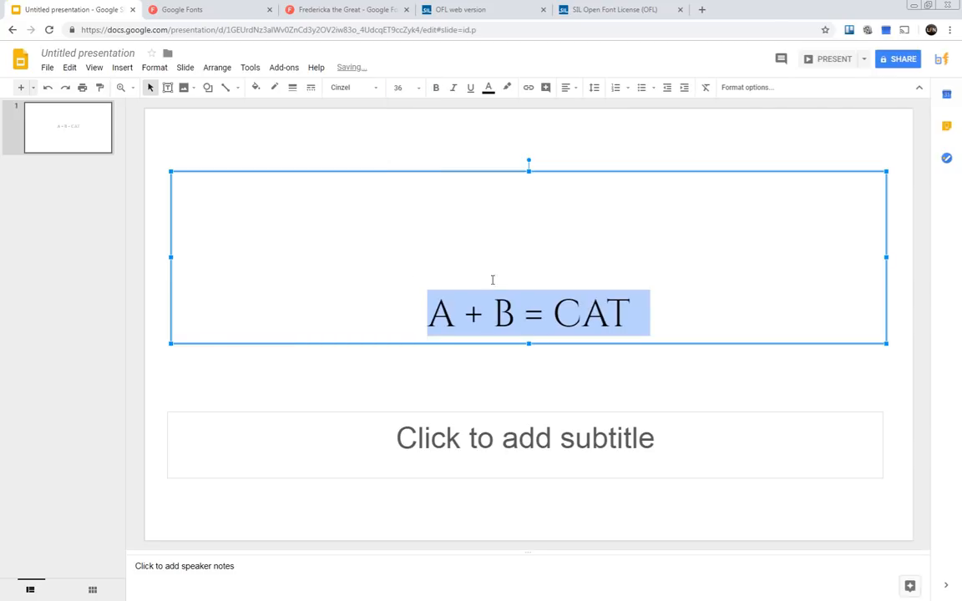
left_click(574, 91)
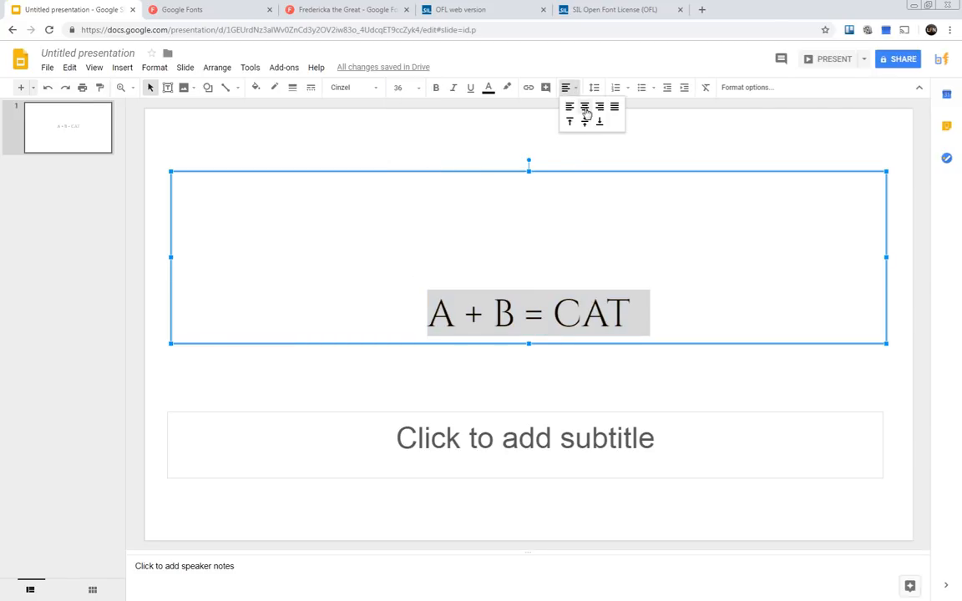
left_click(585, 110)
left_click(575, 90)
left_click(585, 122)
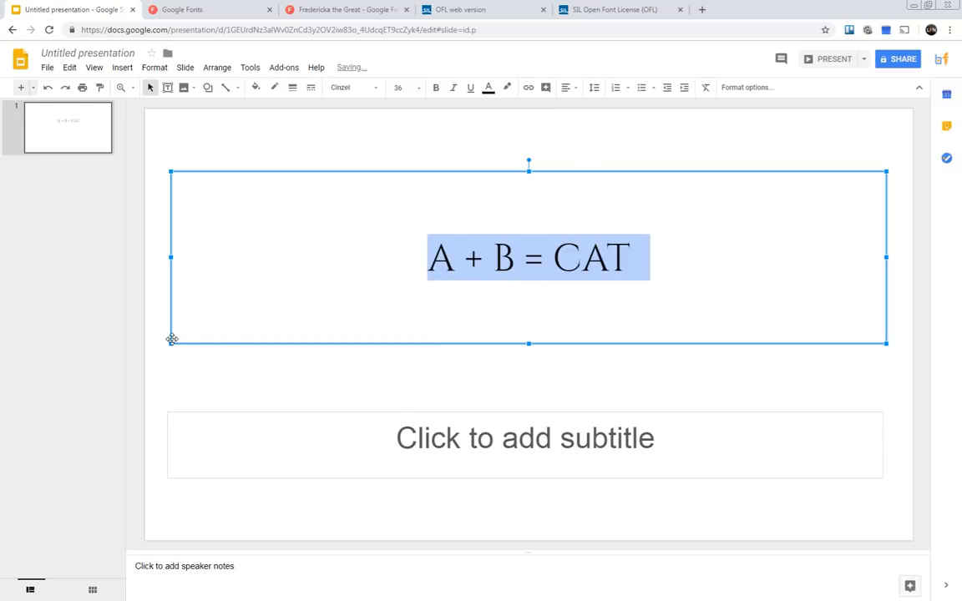
Shrink the title box from its lower-left corner so it occupies only the upper-right part of the slide.
left_click_drag(168, 343, 501, 282)
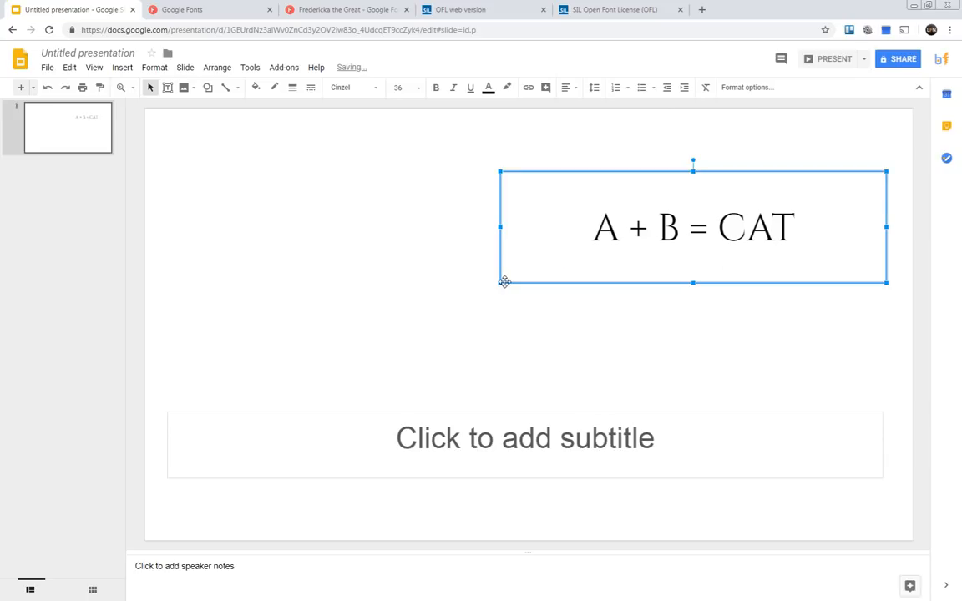
left_click(499, 289)
left_click(595, 247)
Select the whole title text and add Gloria Hallelujah from the full font library to the saved fonts.
left_click(808, 230)
left_click_drag(808, 230, 582, 226)
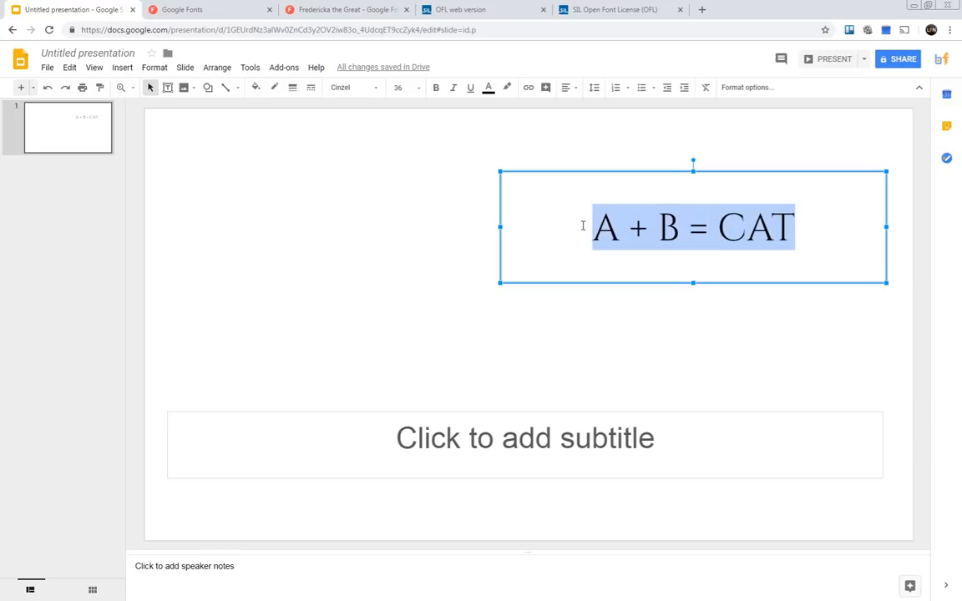
left_click(377, 88)
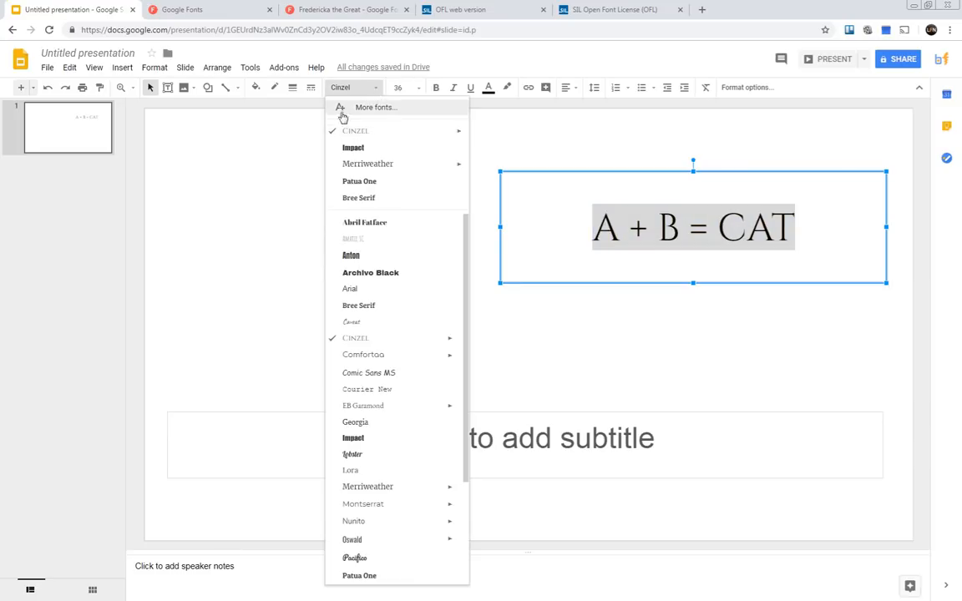
left_click(366, 106)
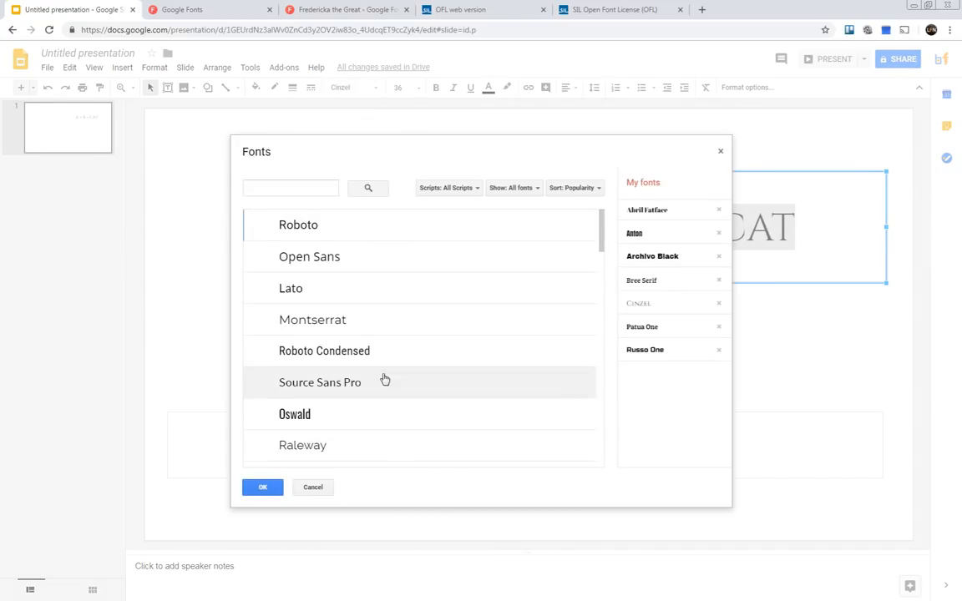
left_click(269, 189)
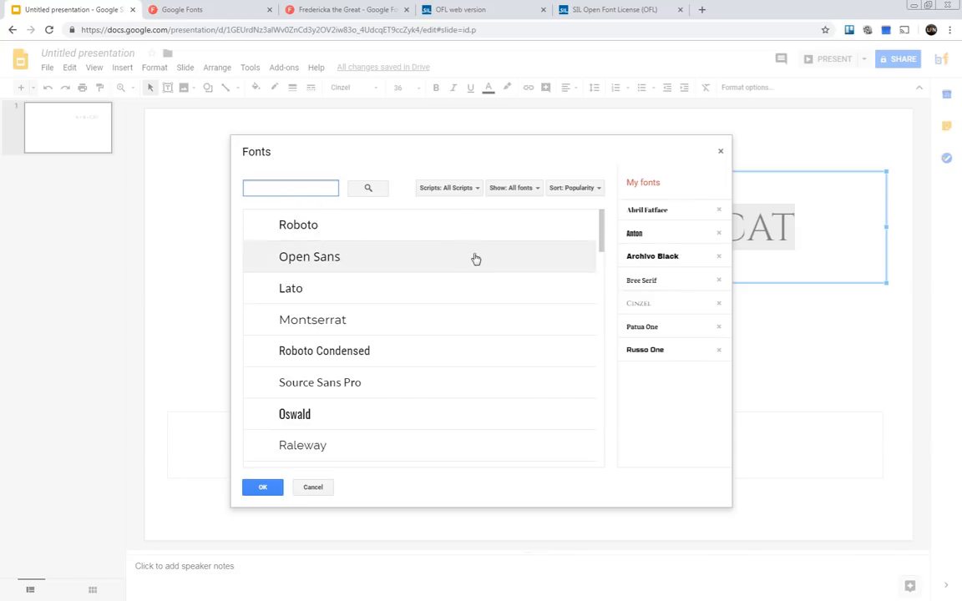
scroll(357, 247, "down", 2)
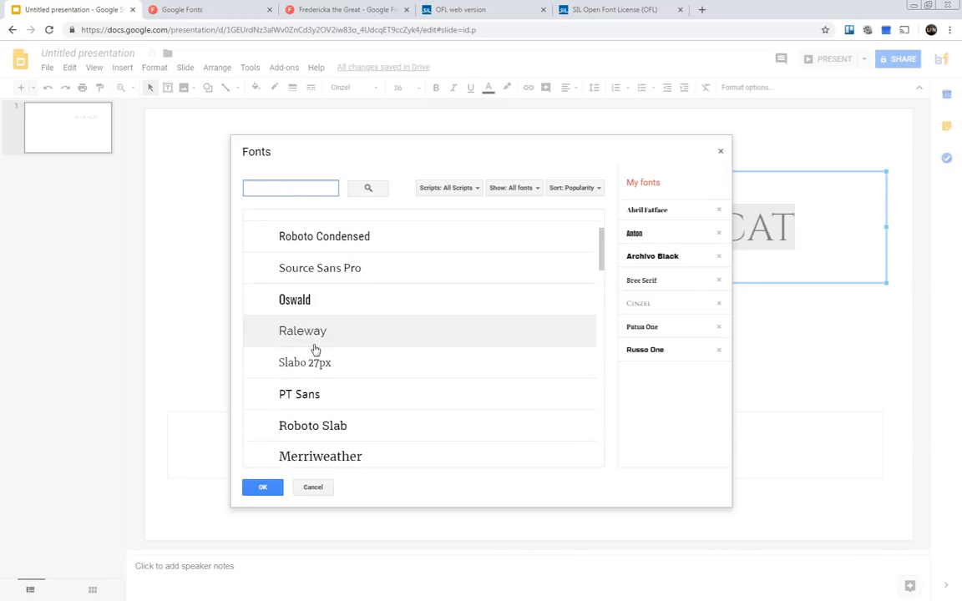
scroll(322, 351, "down", 3)
scroll(318, 364, "down", 7)
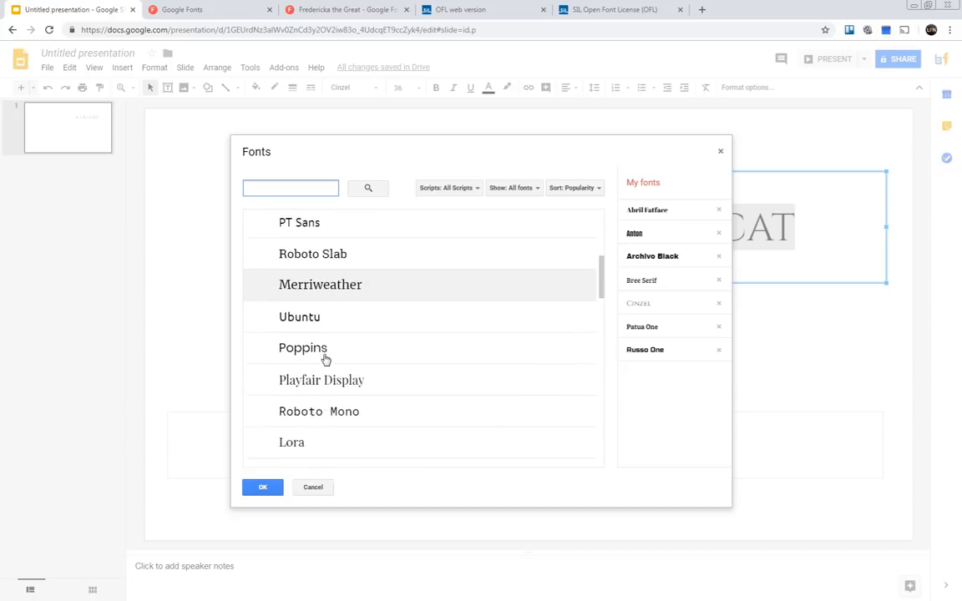
scroll(331, 366, "down", 6)
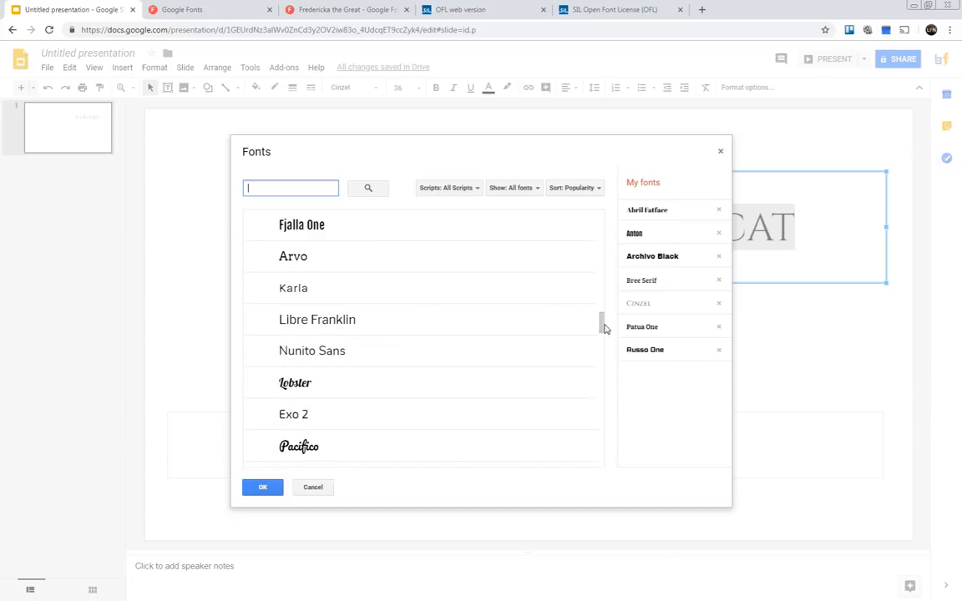
scroll(560, 392, "down", 3)
scroll(386, 349, "down", 10)
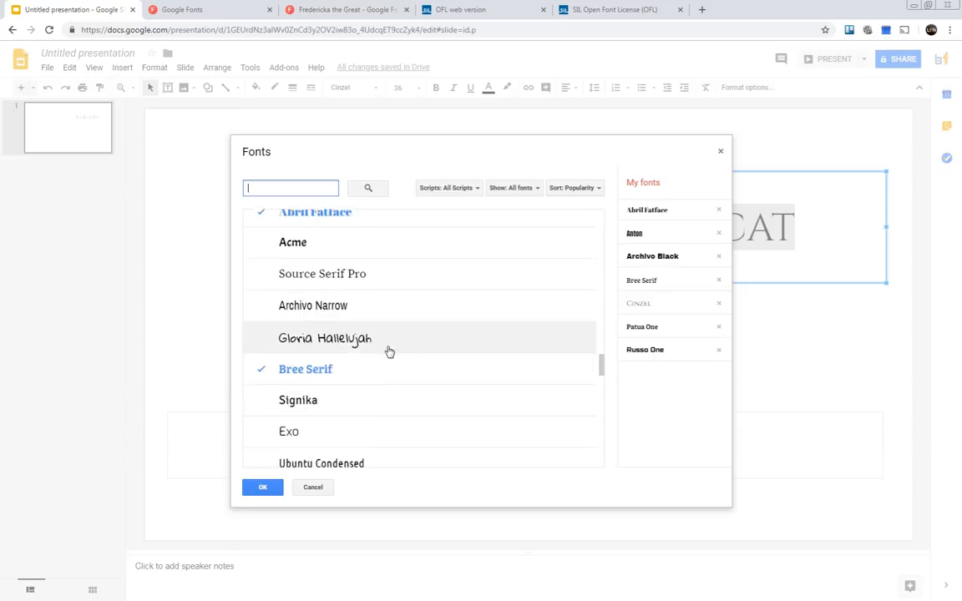
scroll(367, 333, "up", 7)
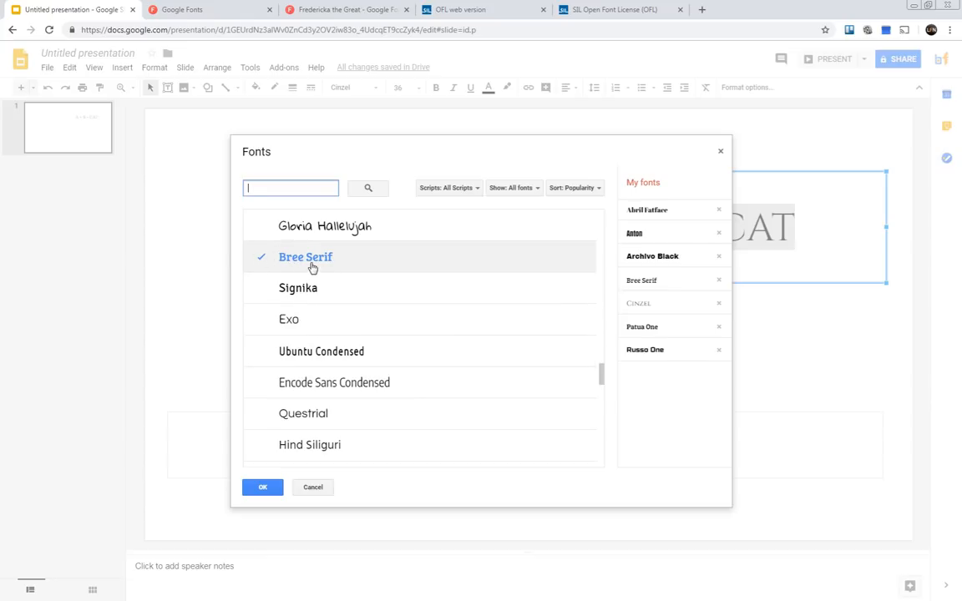
scroll(305, 266, "up", 1)
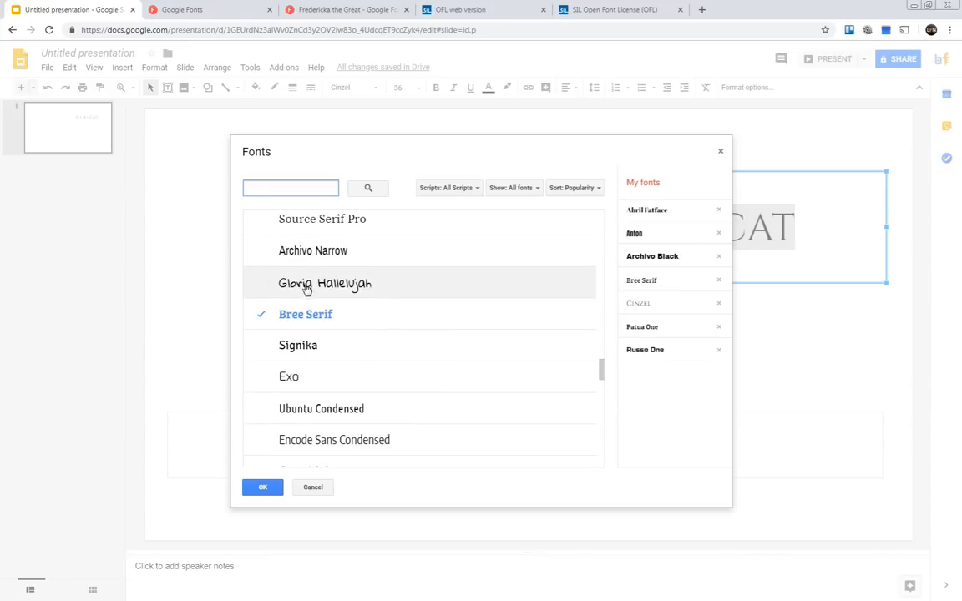
left_click(305, 286)
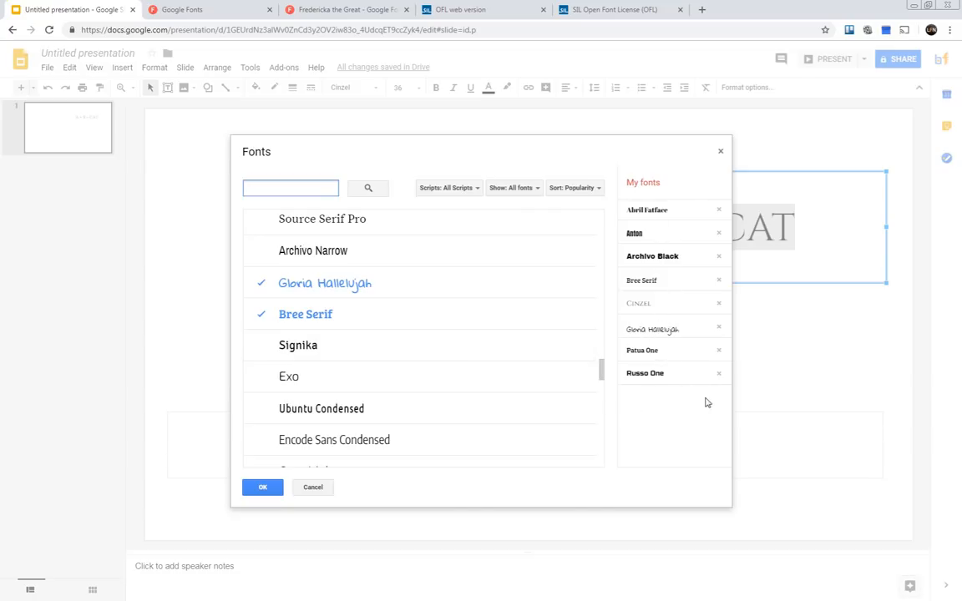
Remove Gloria Hallelujah from the saved fonts, add it back, and browse more of the font library.
left_click(719, 375)
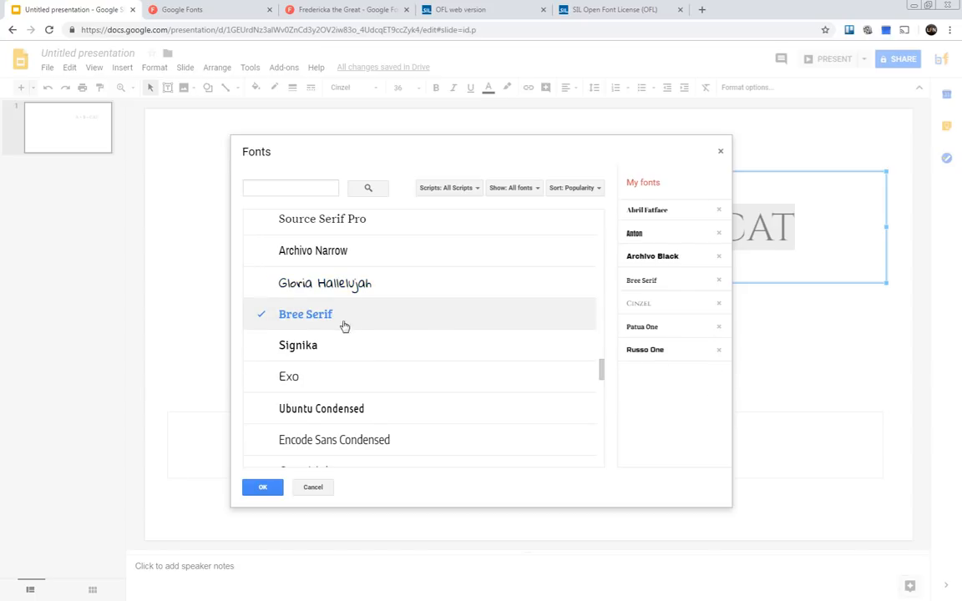
scroll(360, 275, "up", 2)
scroll(361, 276, "down", 6)
scroll(361, 287, "down", 15)
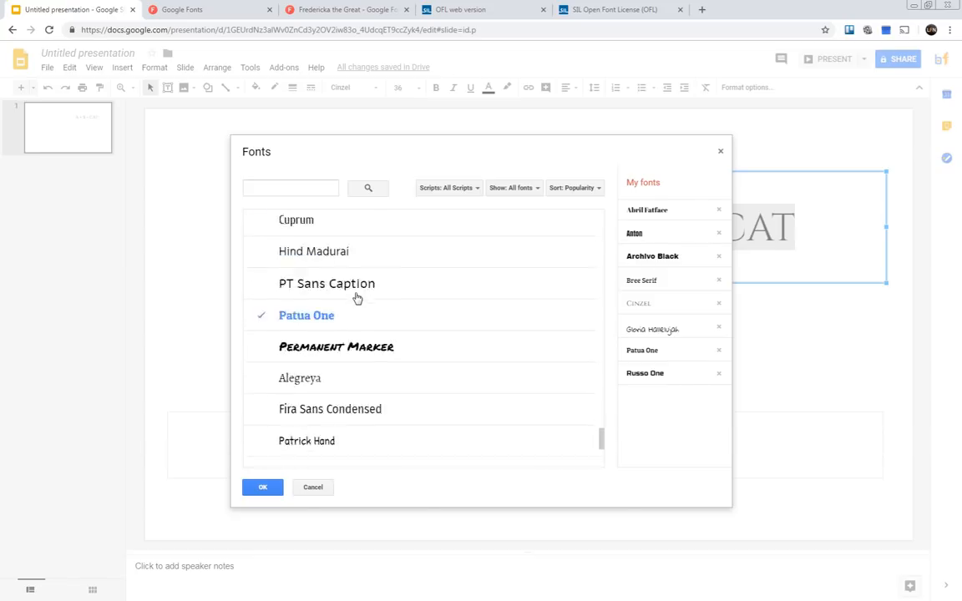
scroll(320, 346, "down", 4)
scroll(328, 354, "up", 8)
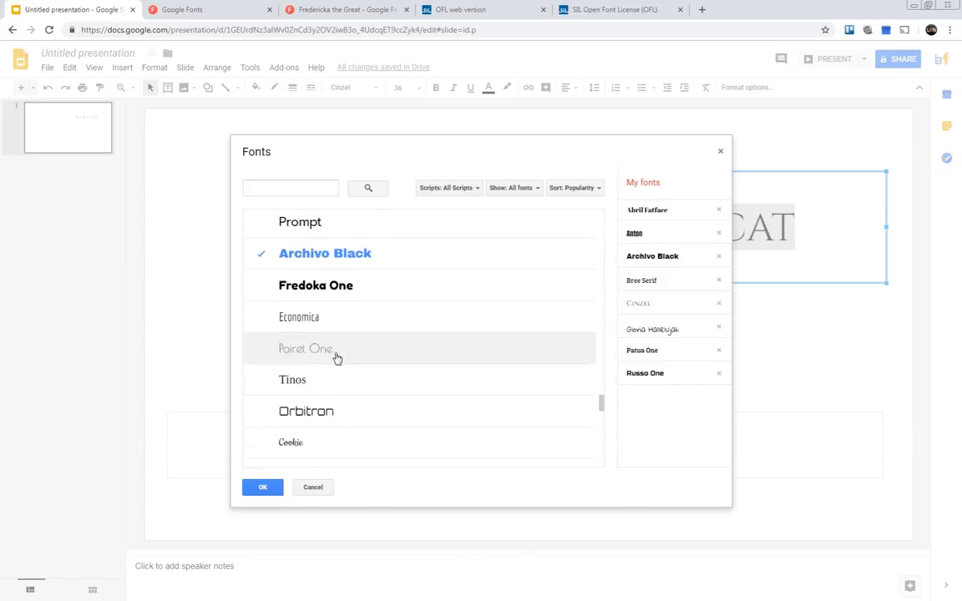
scroll(338, 346, "down", 3)
scroll(339, 348, "down", 2)
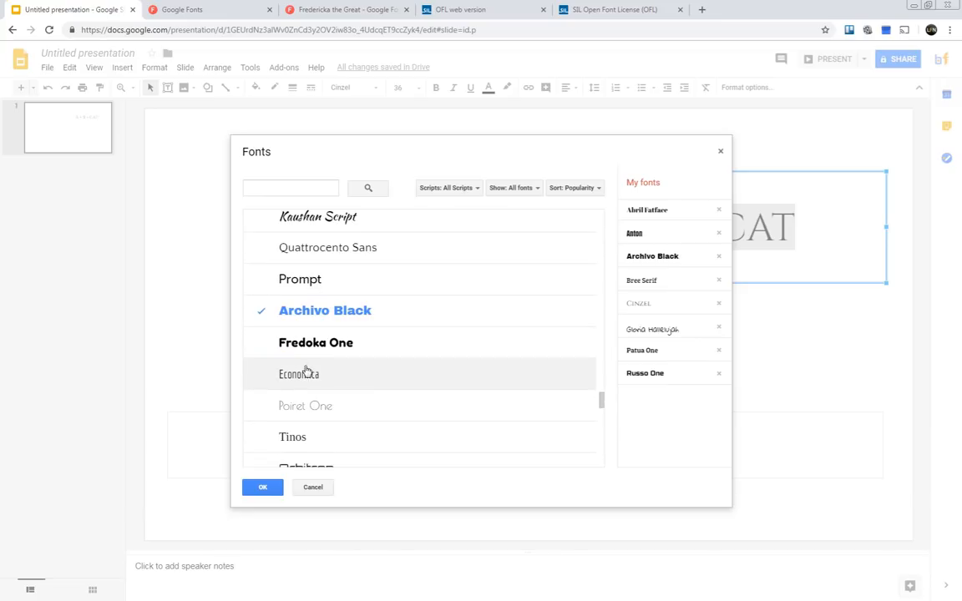
scroll(371, 345, "up", 5)
Search the font library for "Freder", add Fredericka the Great to the saved fonts, and accept the font selection.
left_click(273, 188)
type("F")
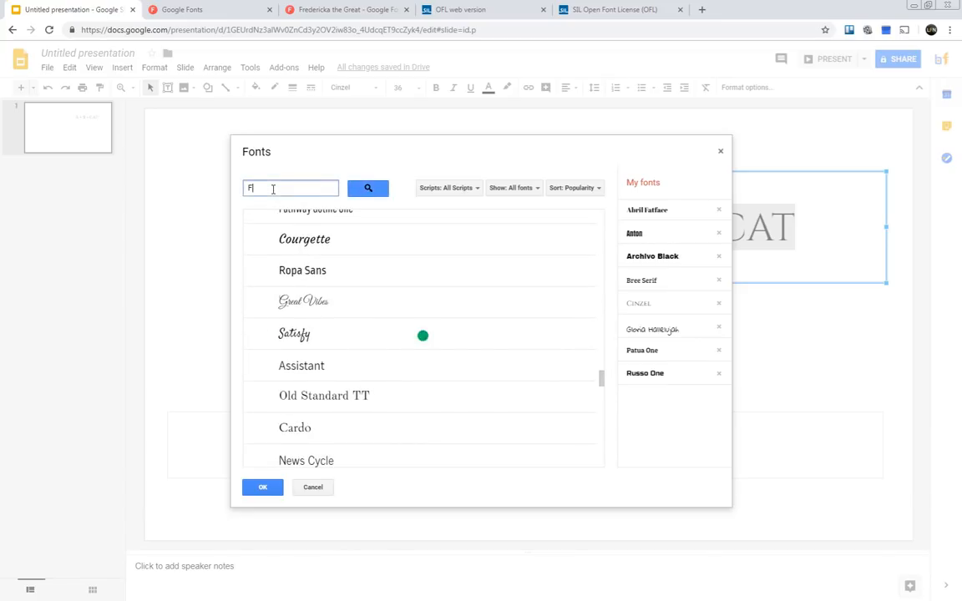
type("red")
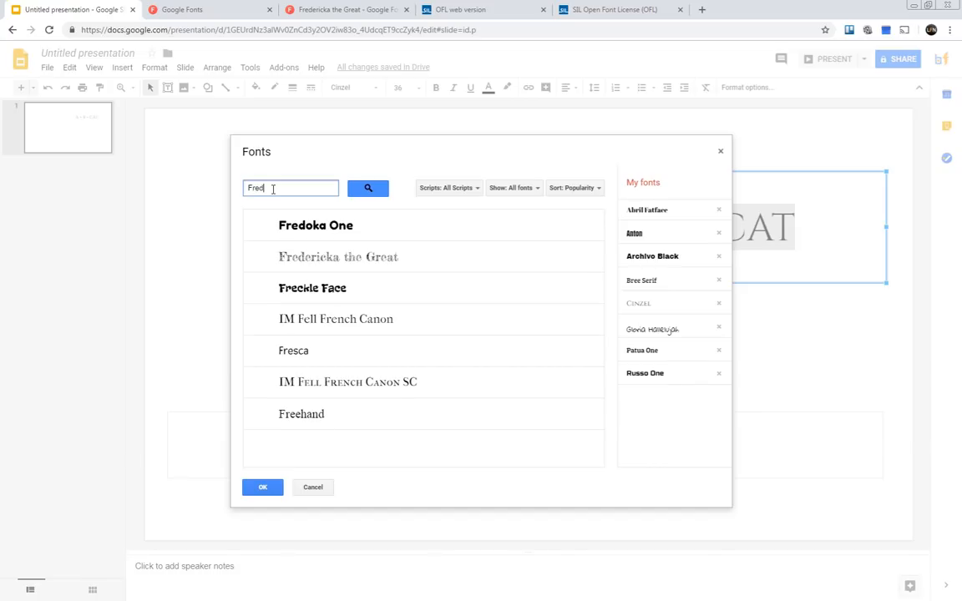
type("er")
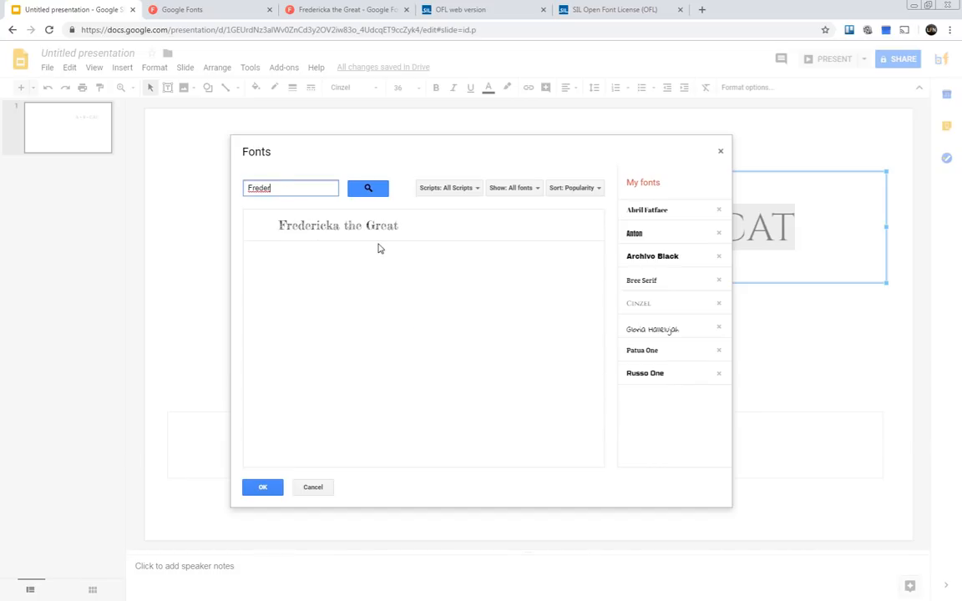
left_click(360, 232)
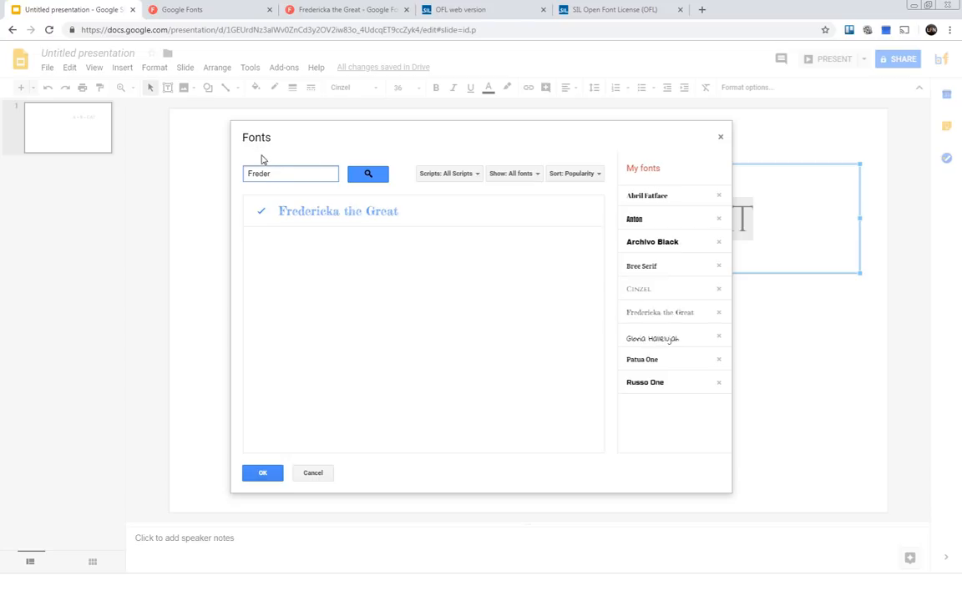
left_click(261, 473)
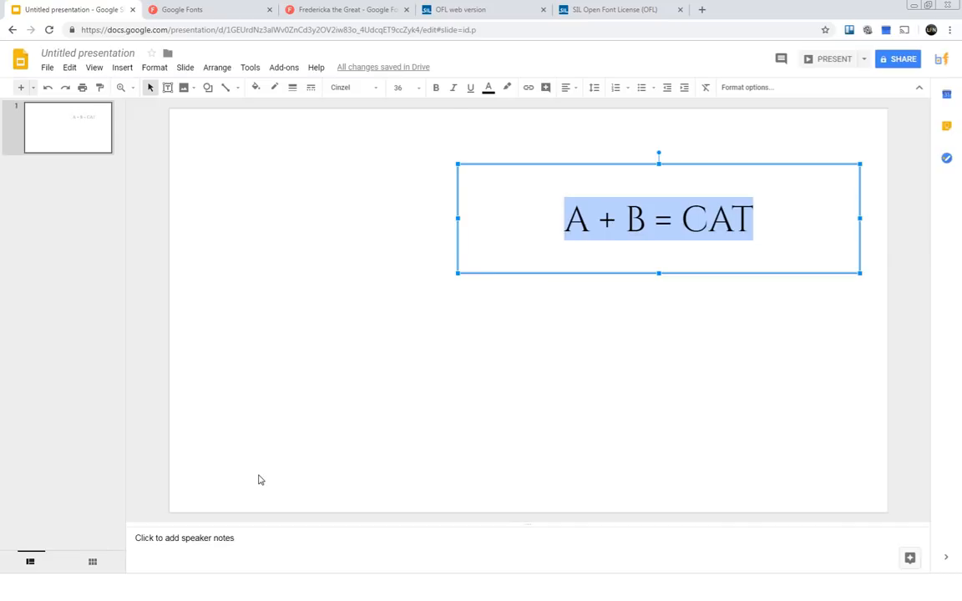
Apply the Fredericka the Great font to the title text.
left_click(375, 89)
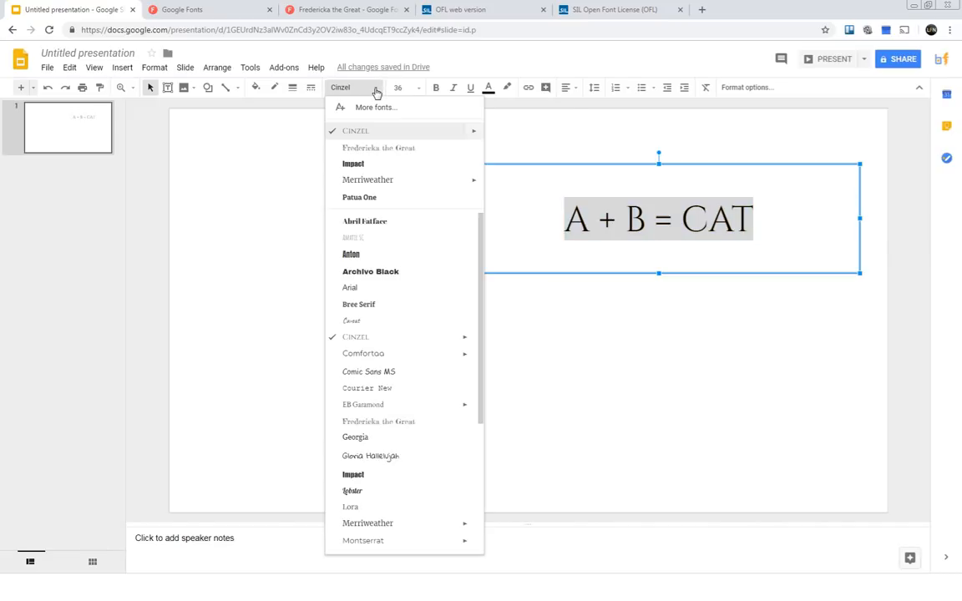
left_click(375, 424)
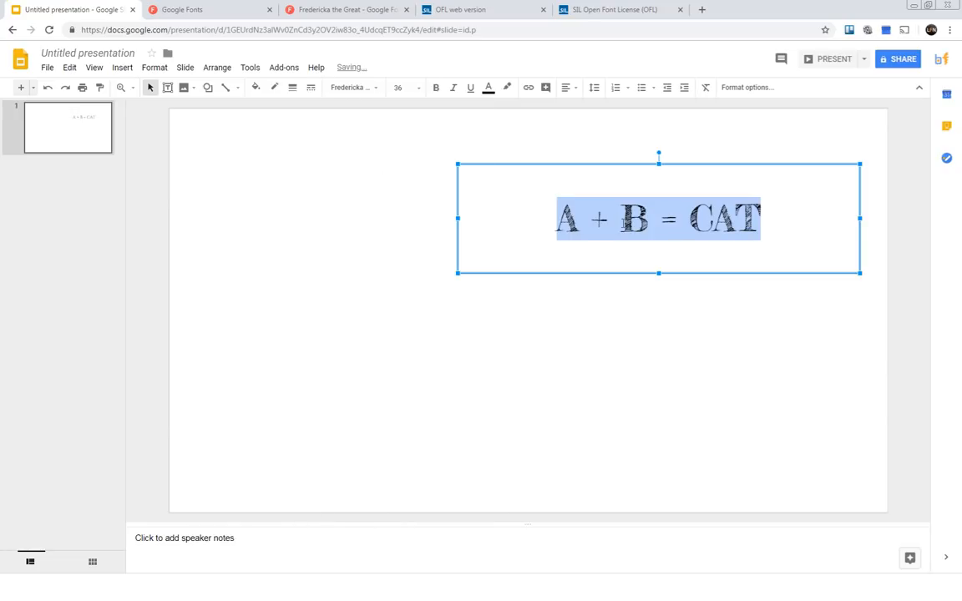
left_click(786, 213)
left_click_drag(787, 212, 509, 213)
left_click(609, 221)
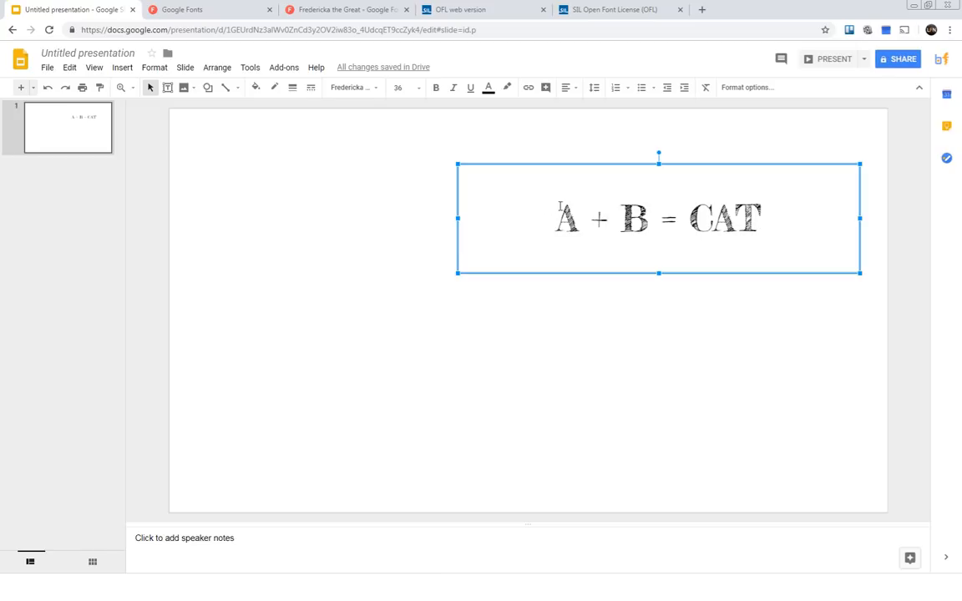
Set the font size of the whole title text to 60 and deselect the box.
left_click(761, 218)
left_click_drag(761, 219, 442, 159)
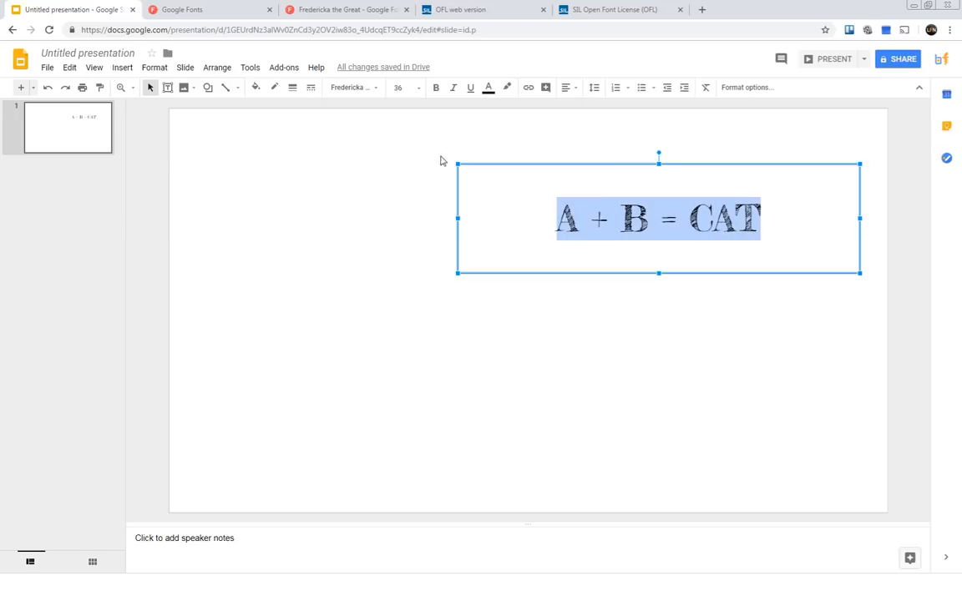
left_click(419, 89)
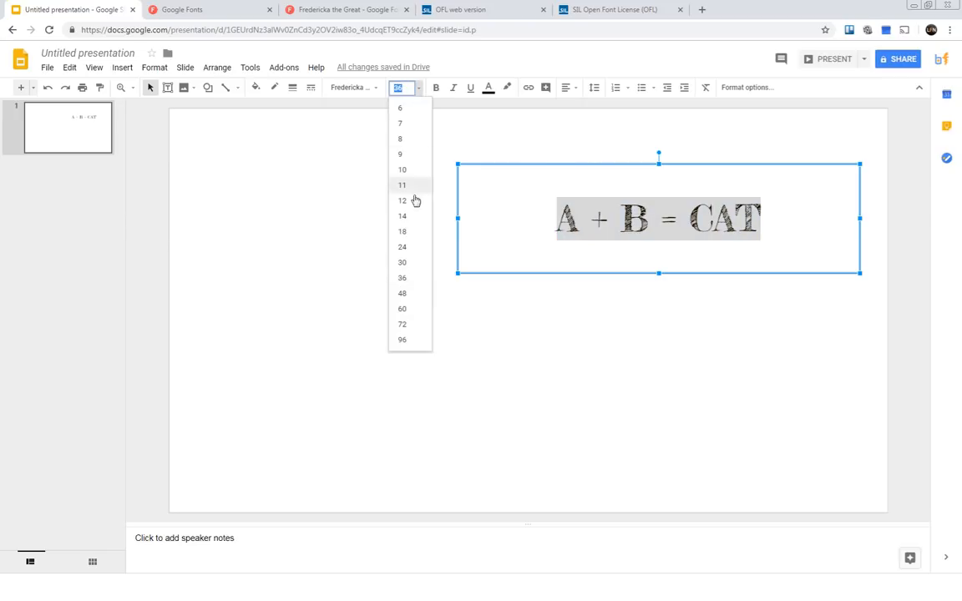
left_click(406, 313)
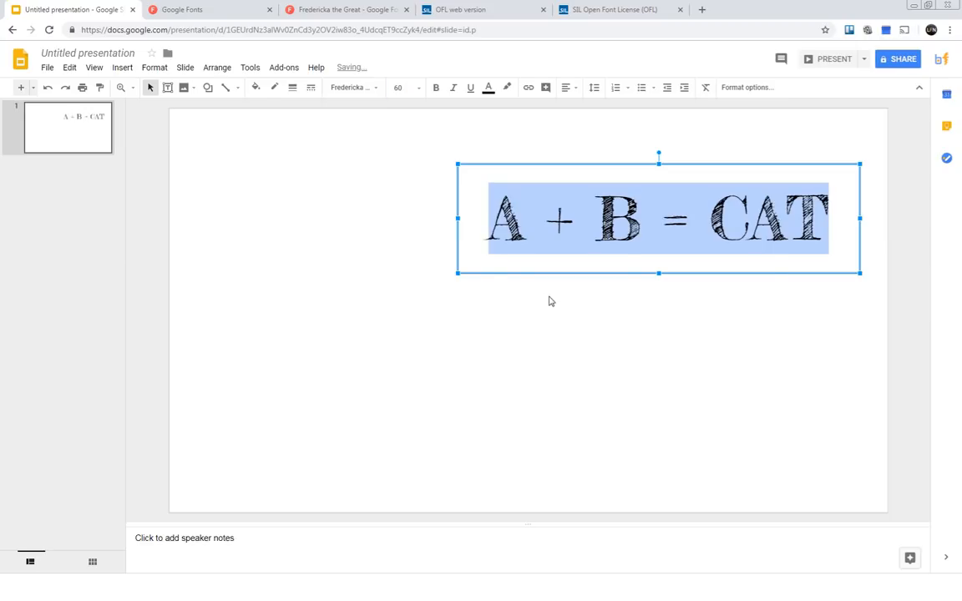
left_click(599, 279)
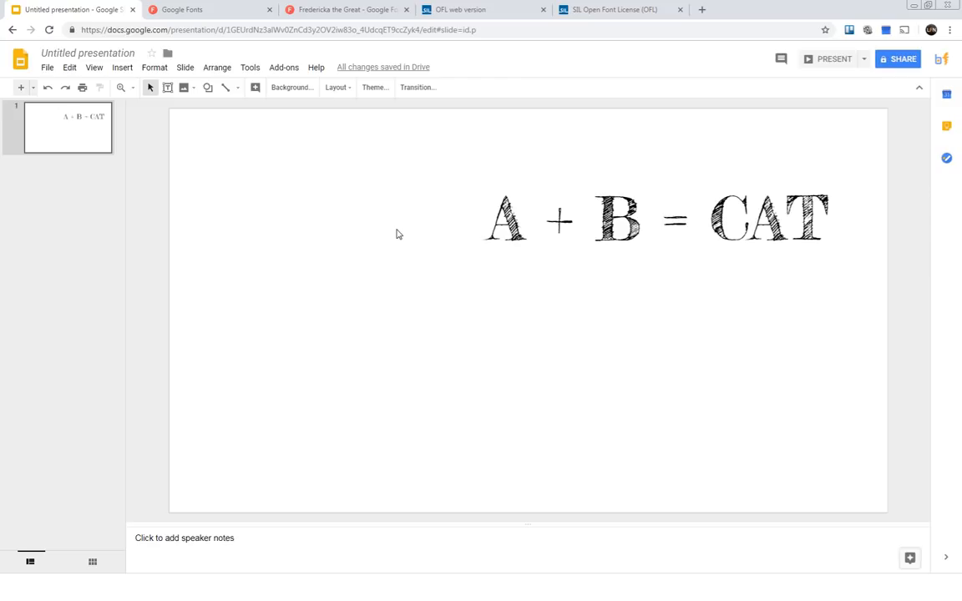
left_click(467, 184)
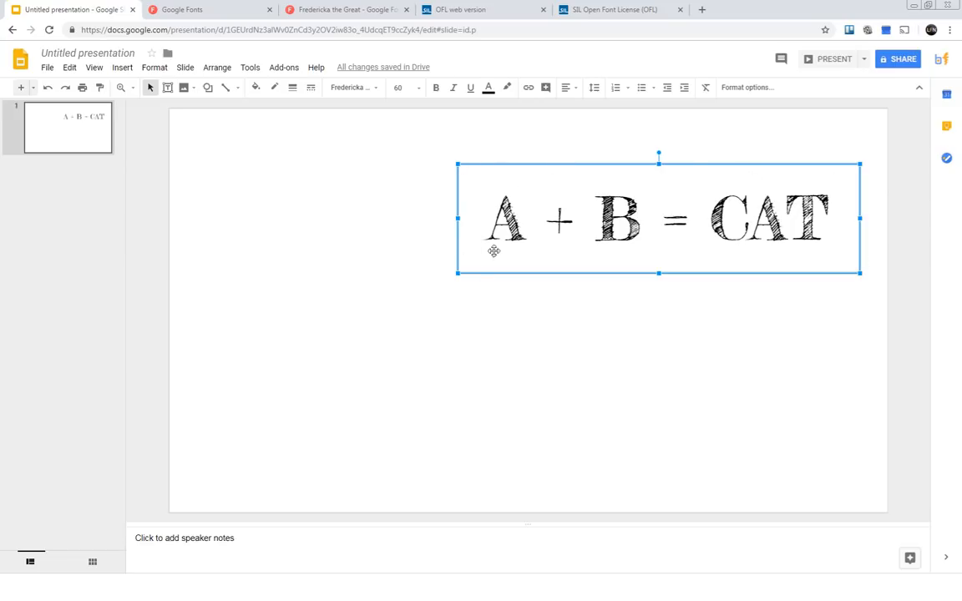
right_click(479, 168)
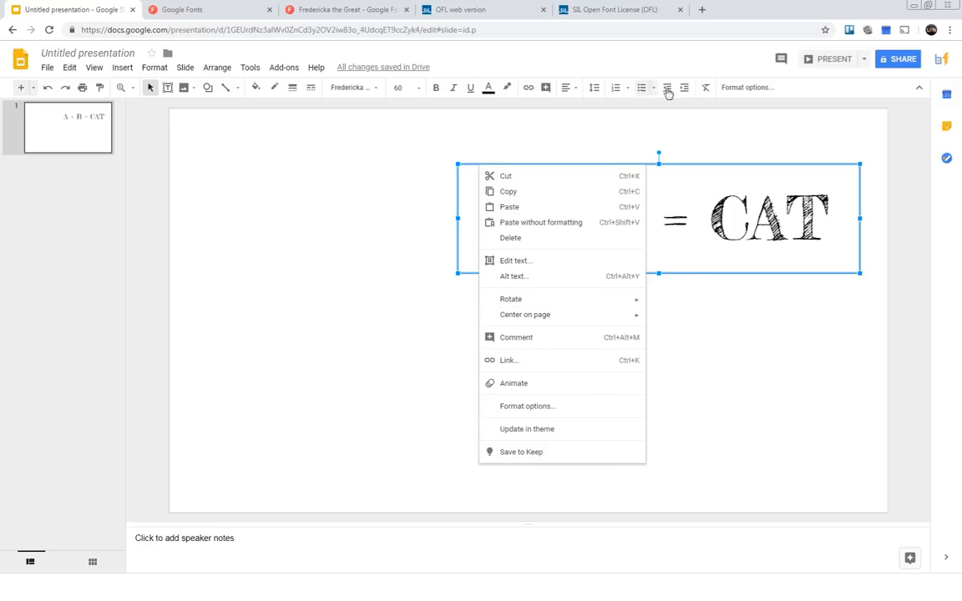
left_click(789, 289)
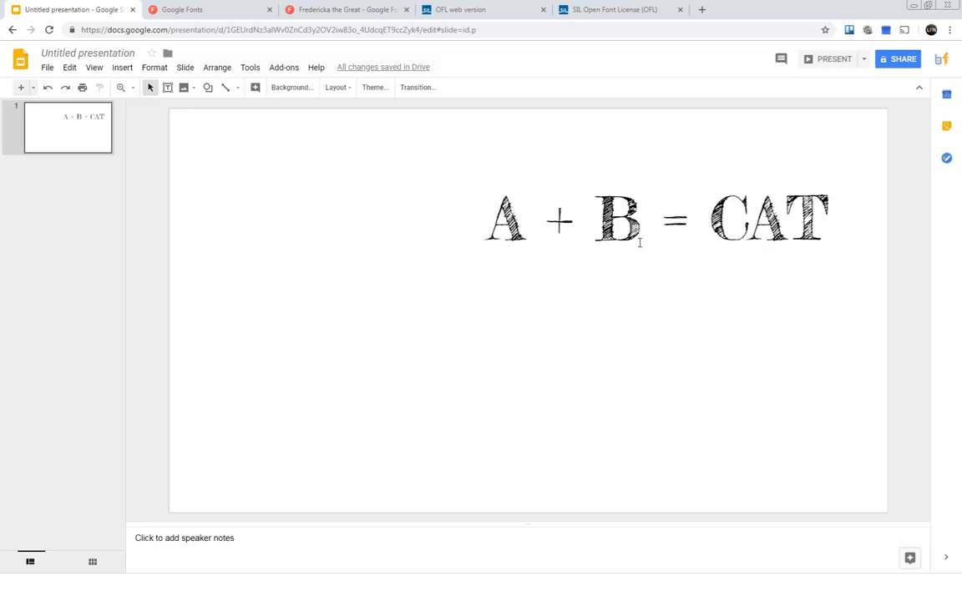
left_click(490, 194)
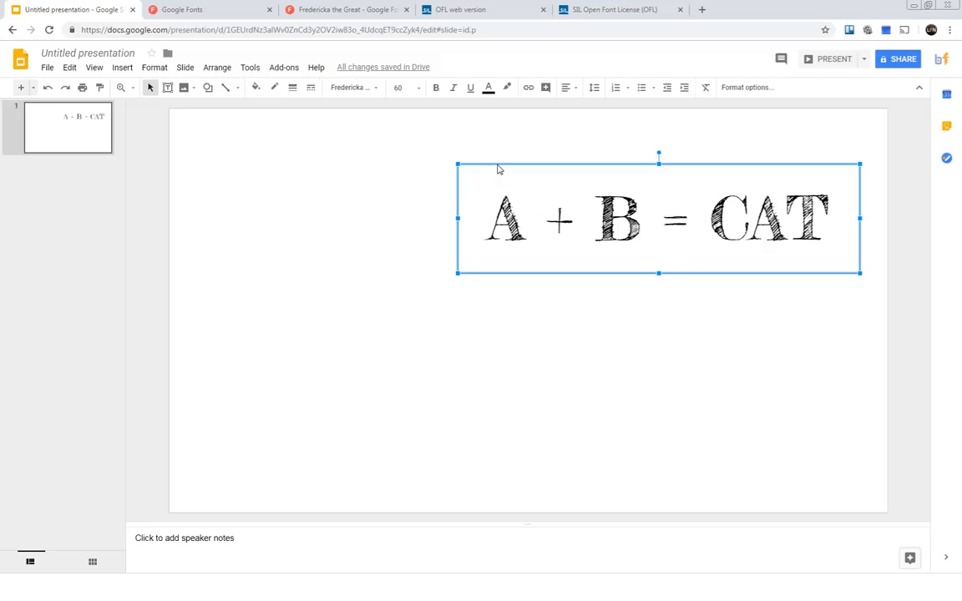
right_click(497, 169)
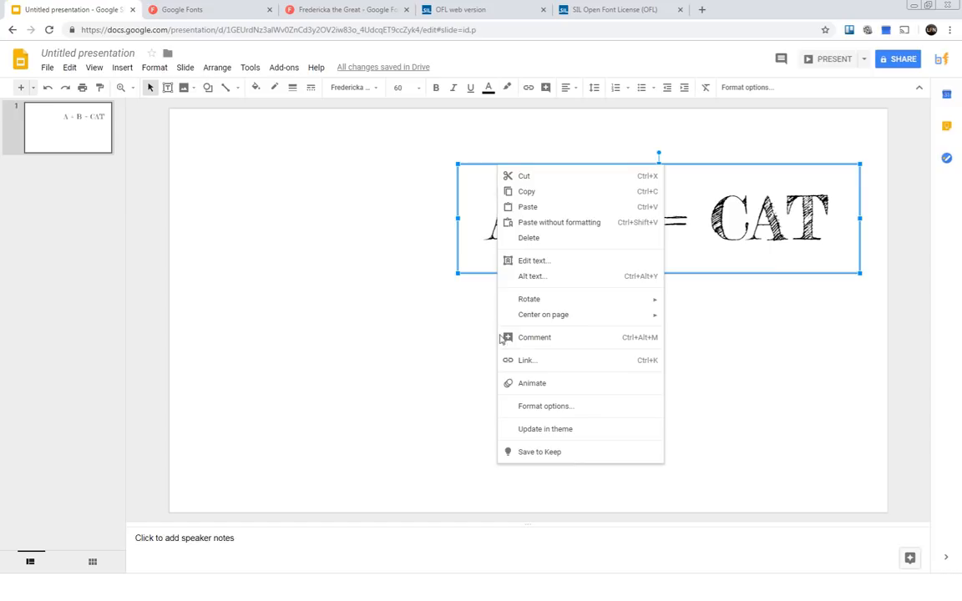
left_click(789, 310)
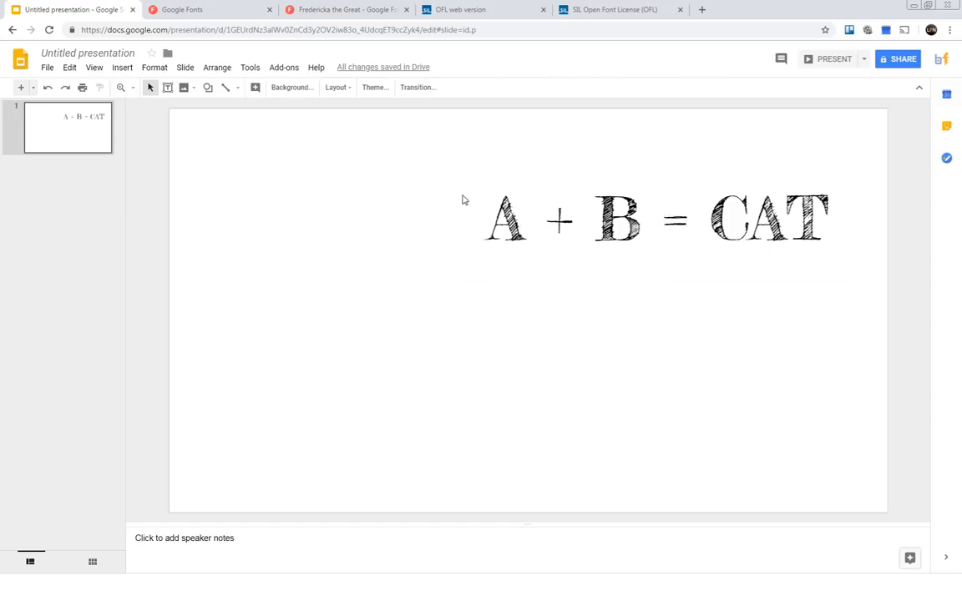
left_click(526, 208)
left_click_drag(484, 206, 840, 207)
left_click(723, 169)
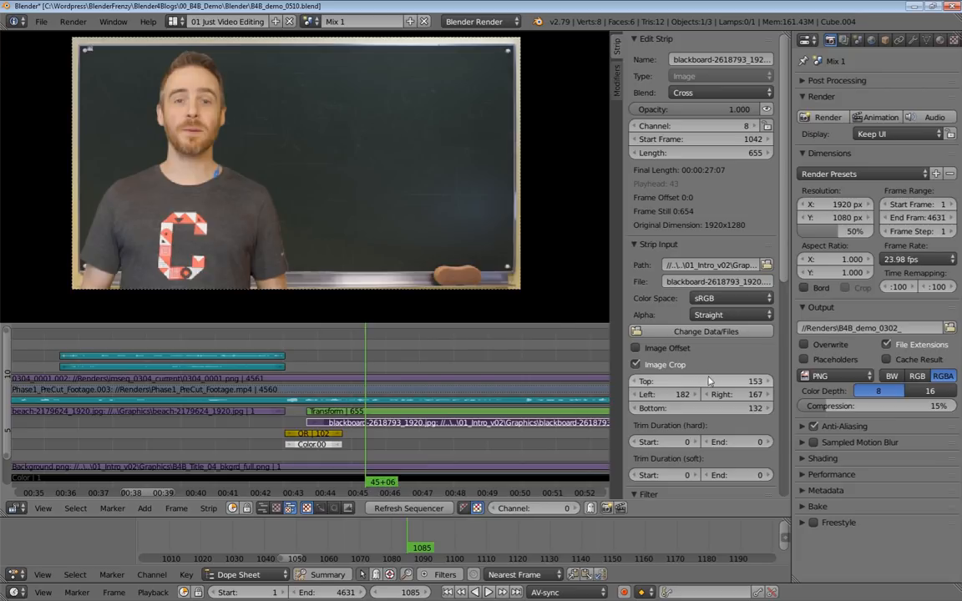
Try Image Offset on the blackboard strip and switch it off again to compare the framing.
left_click(635, 348)
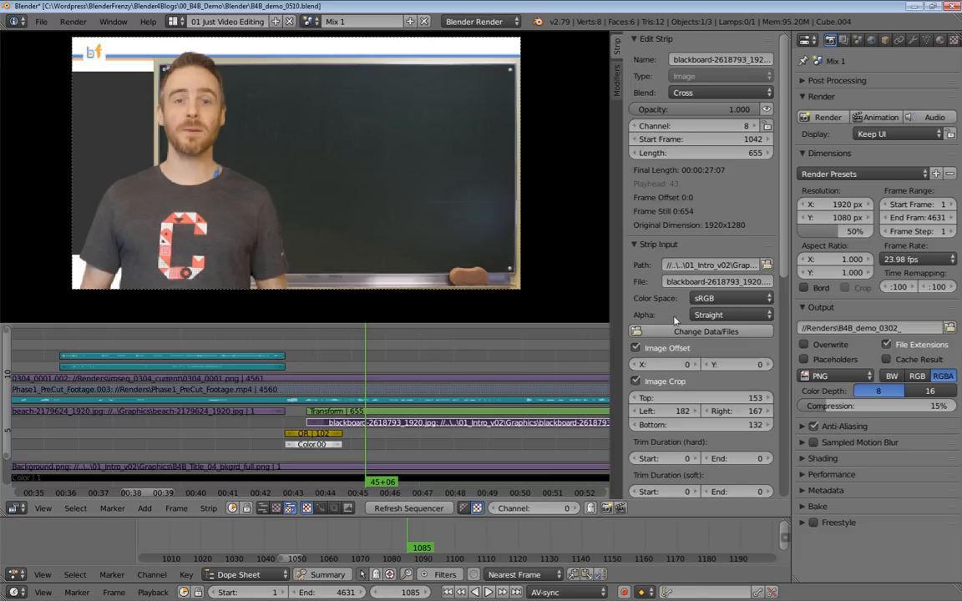
left_click(636, 348)
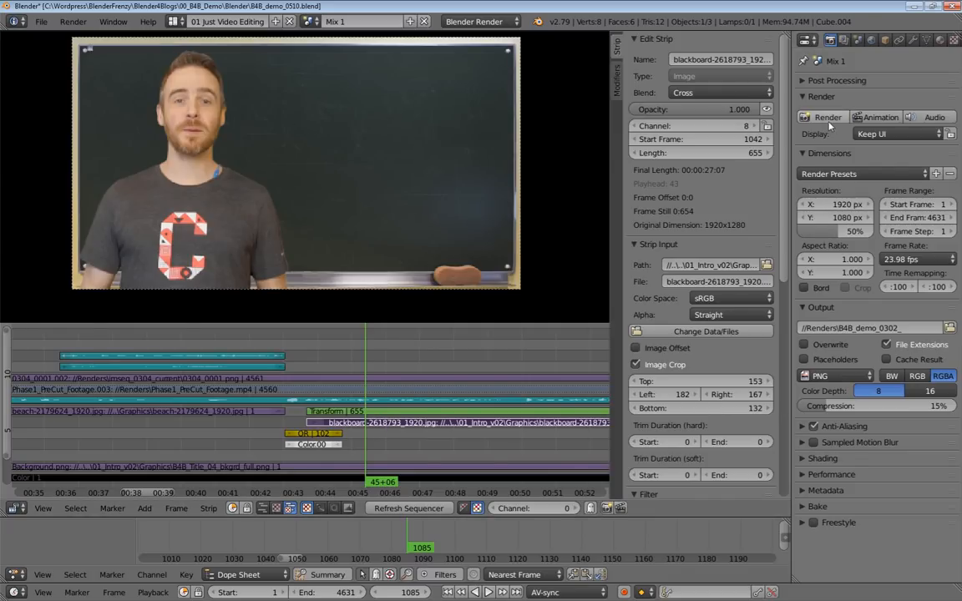
Set the render resolution percentage of the Mix 1 scene to 100%.
left_click(835, 232)
type("10")
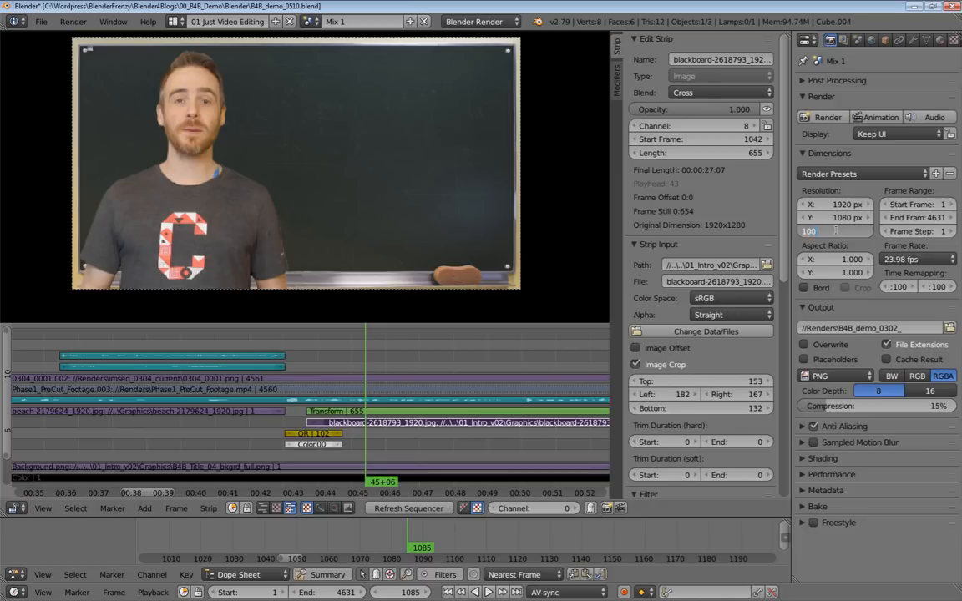
type("0")
key("Return")
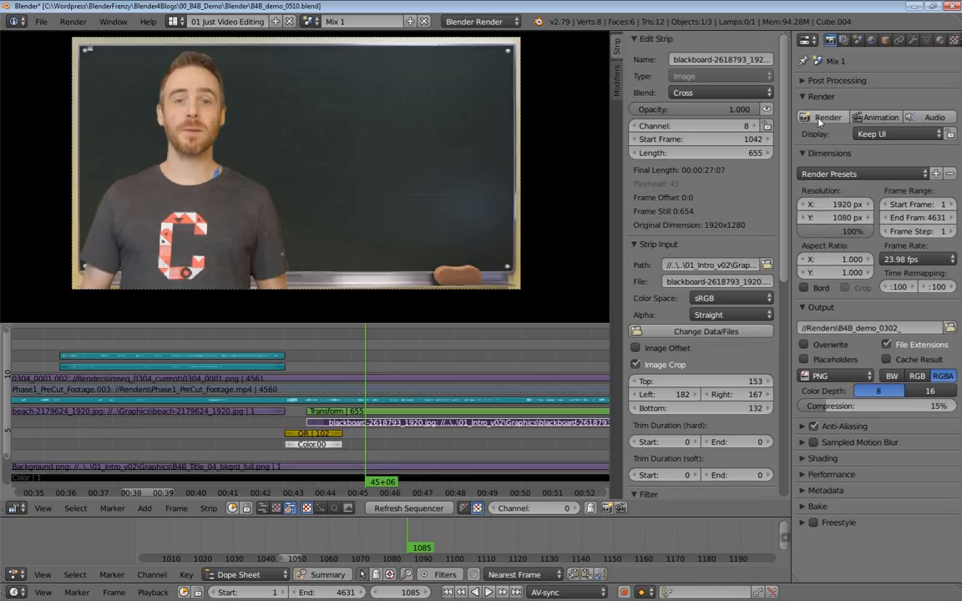
Switch to the 03 Just Rendering layout and save the rendered frame over chalkboard_bkgr.png in the Graphics folder.
left_click(175, 20)
left_click(208, 70)
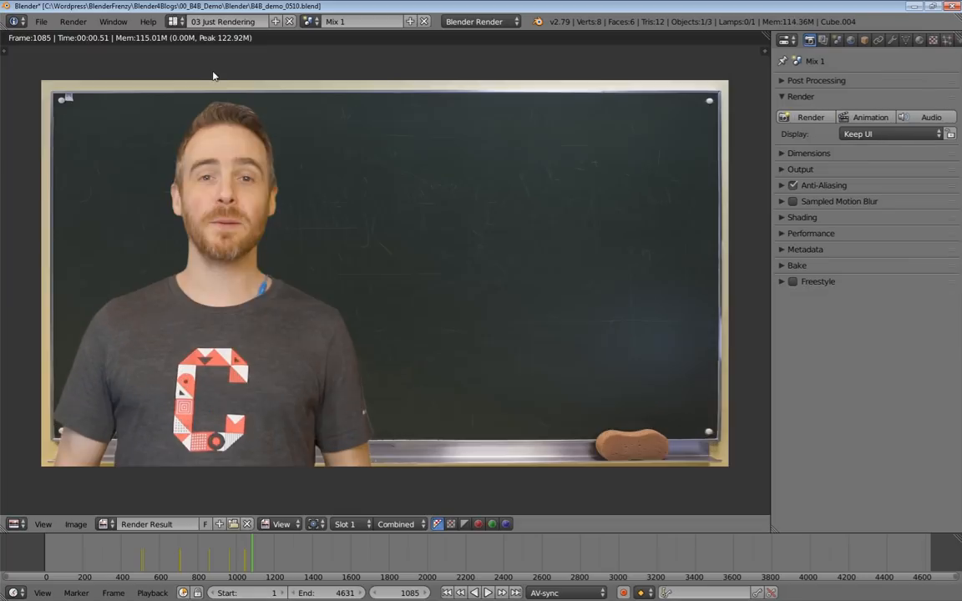
left_click(75, 524)
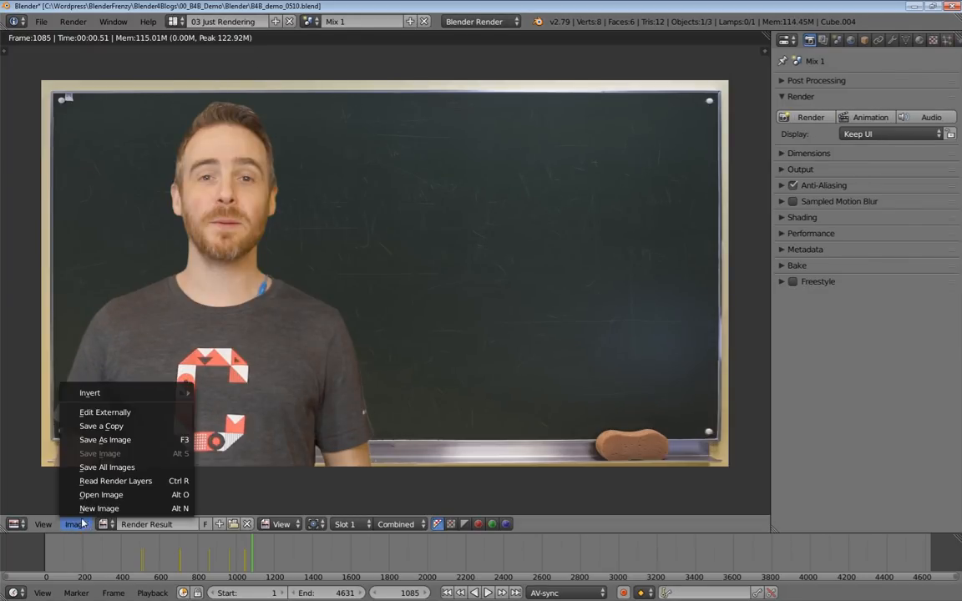
left_click(119, 441)
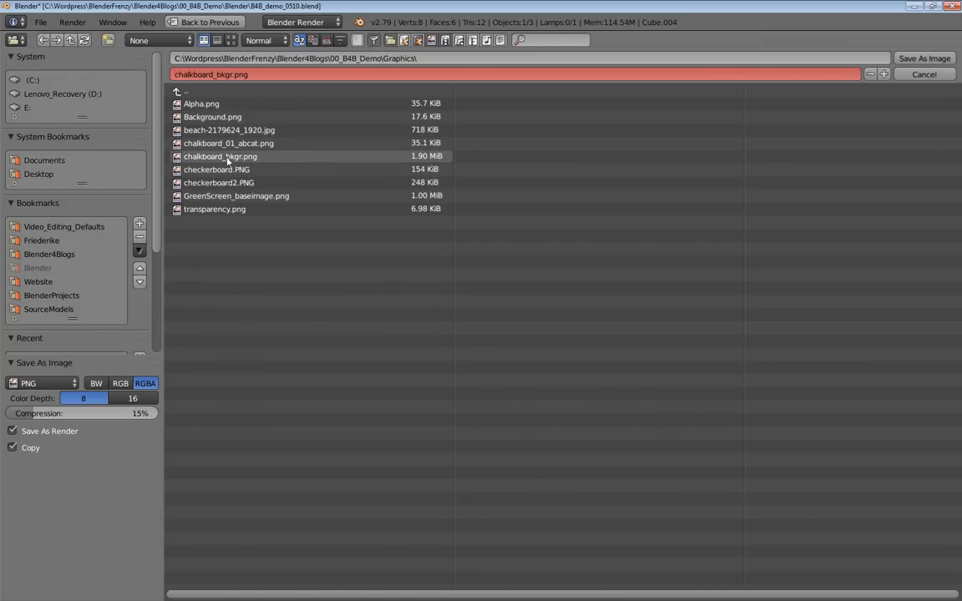
left_click(215, 159)
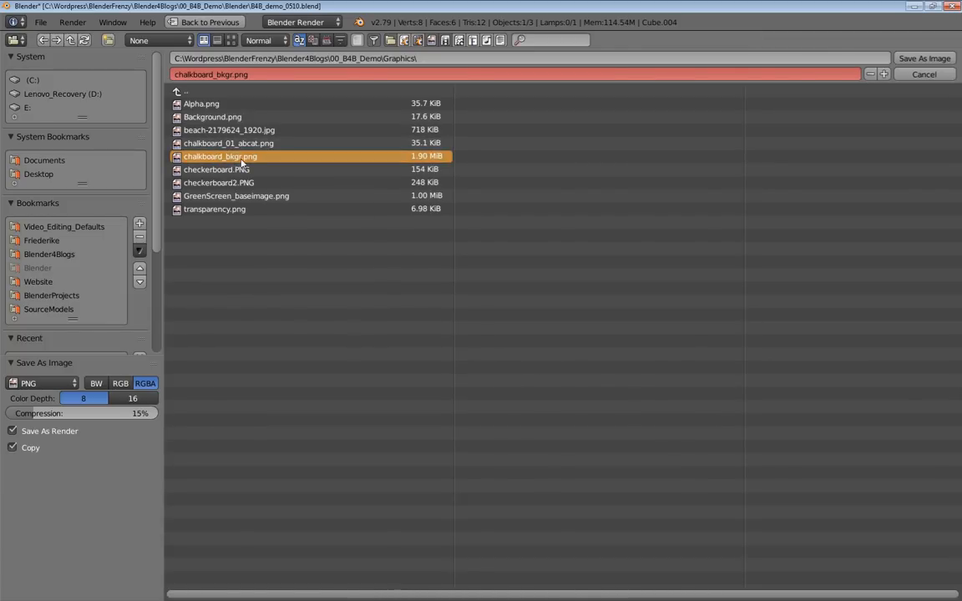
left_click(936, 58)
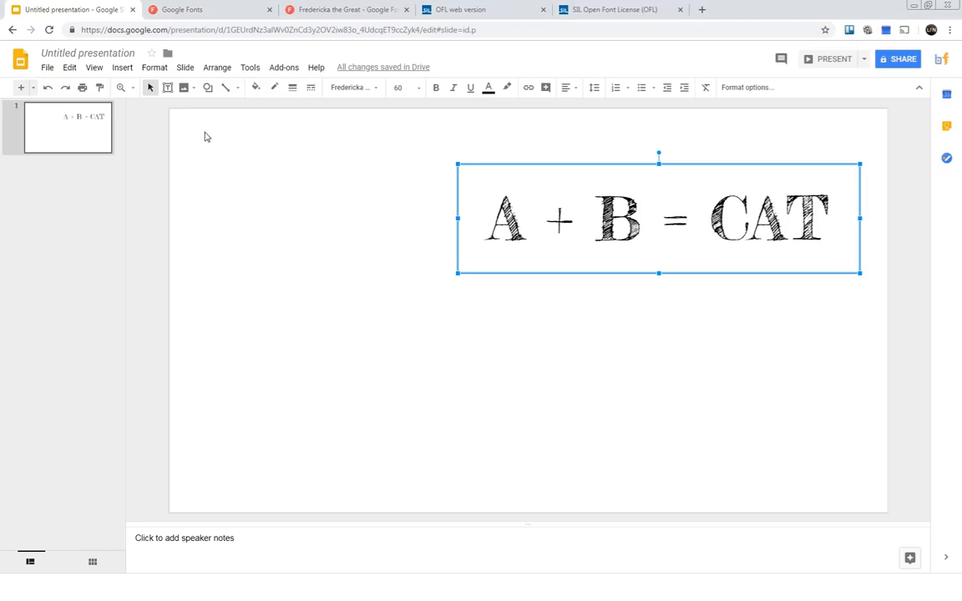
In Google Slides, upload chalkboard_bkgr.png from the Graphics folder as the slide's background image.
left_click(365, 177)
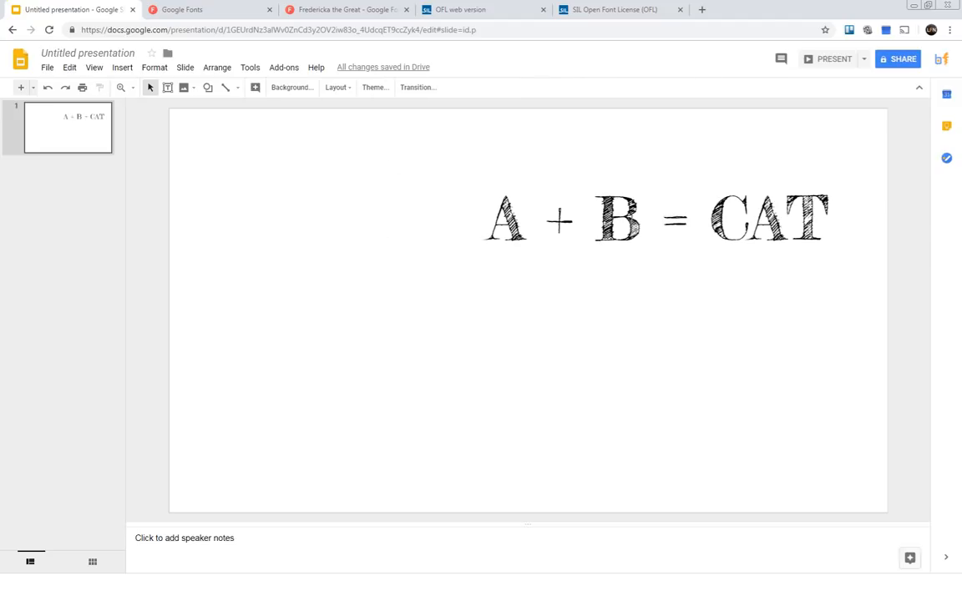
left_click(286, 87)
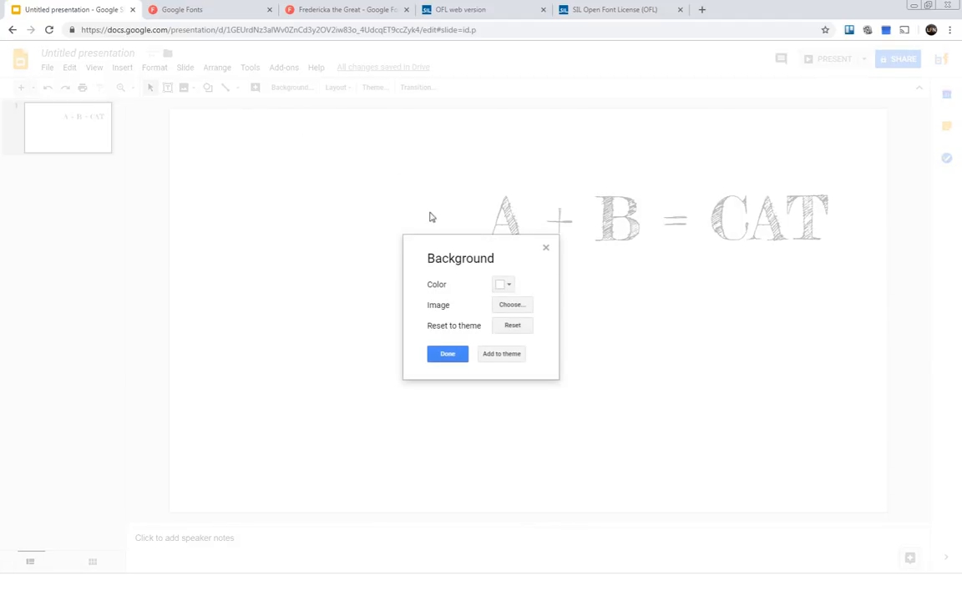
left_click(511, 306)
left_click(479, 336)
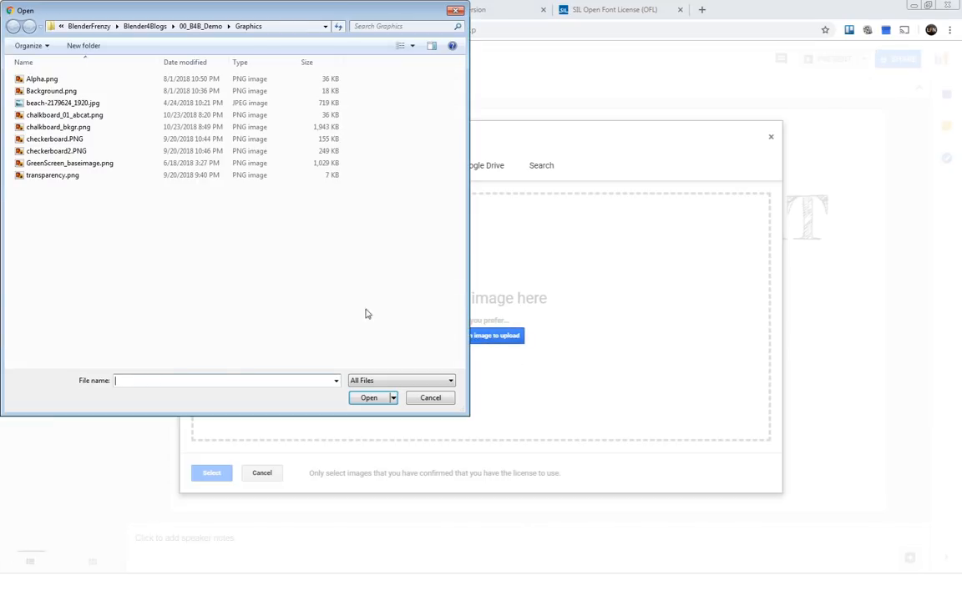
double_click(57, 127)
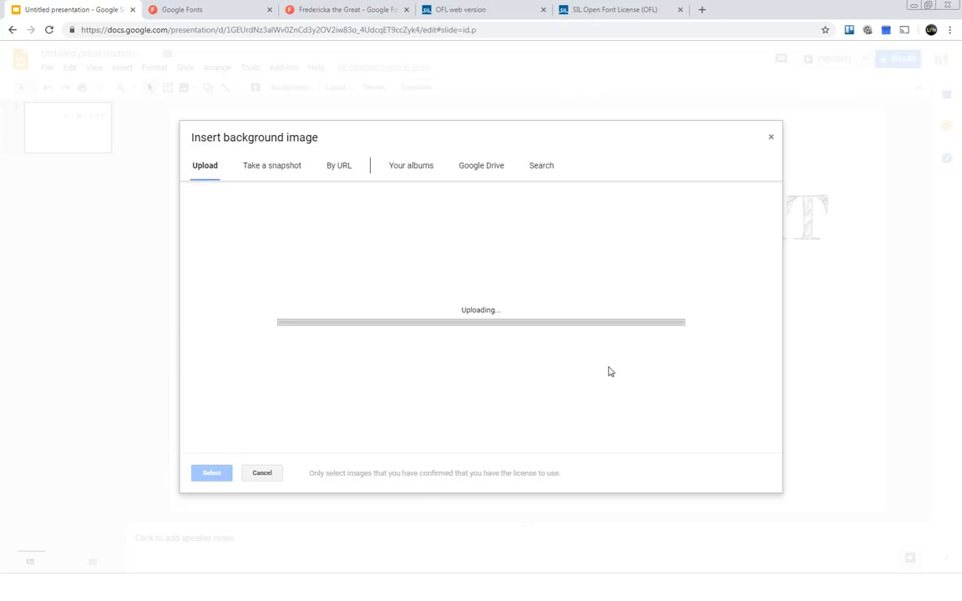
left_click(448, 354)
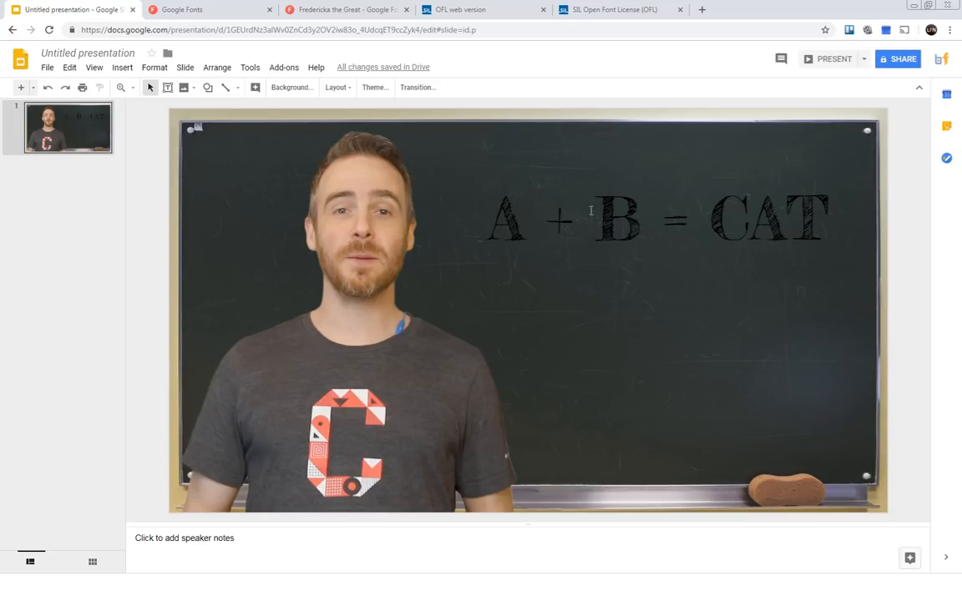
Recolor the whole A + B = CAT title text to the theme's white.
left_click(520, 210)
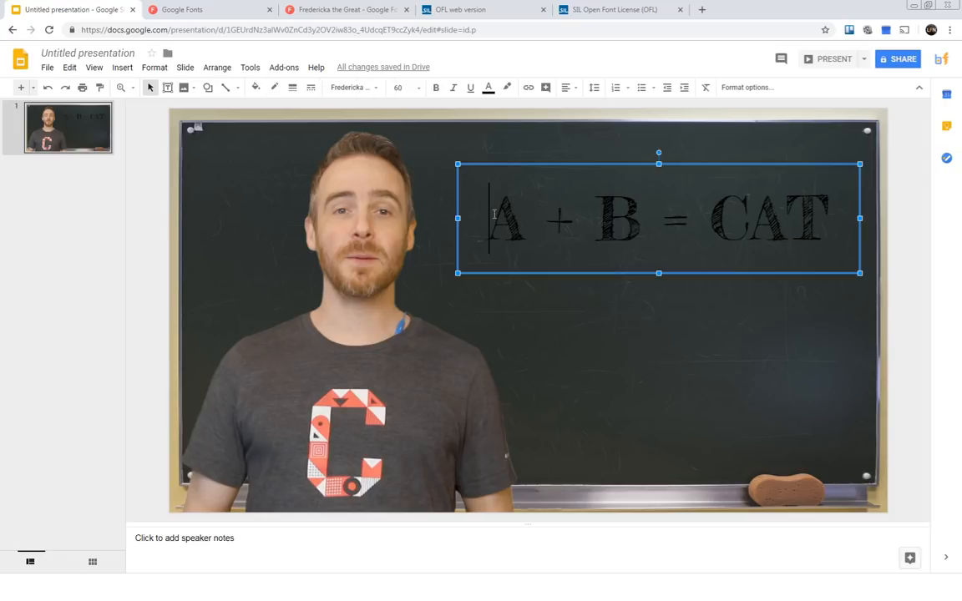
left_click_drag(829, 209, 424, 181)
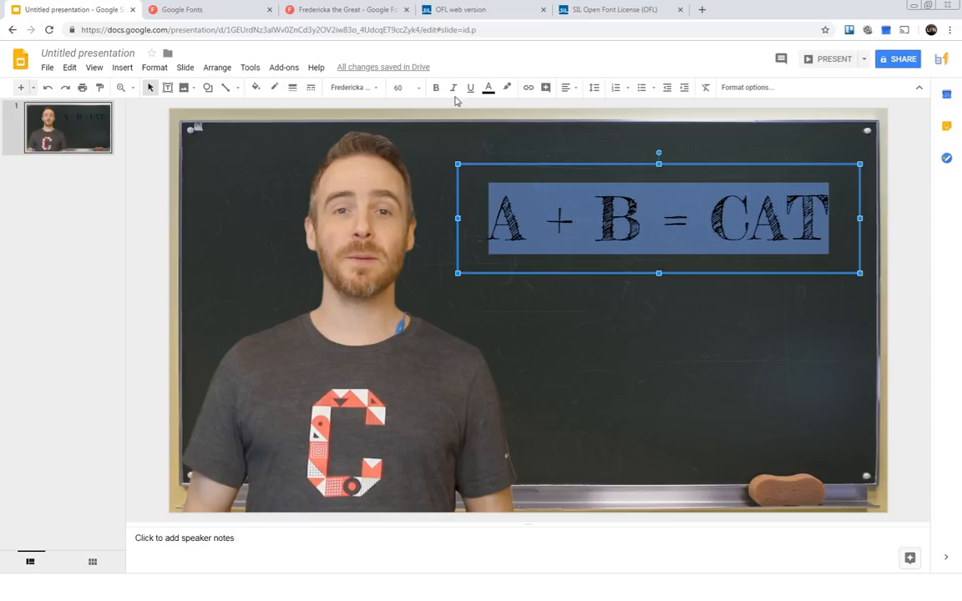
left_click(488, 87)
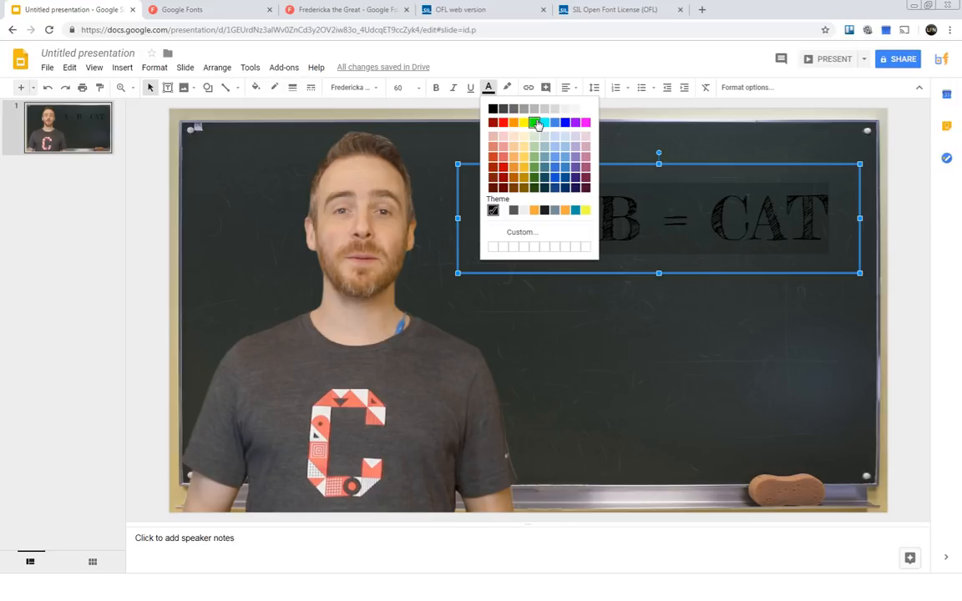
left_click(524, 210)
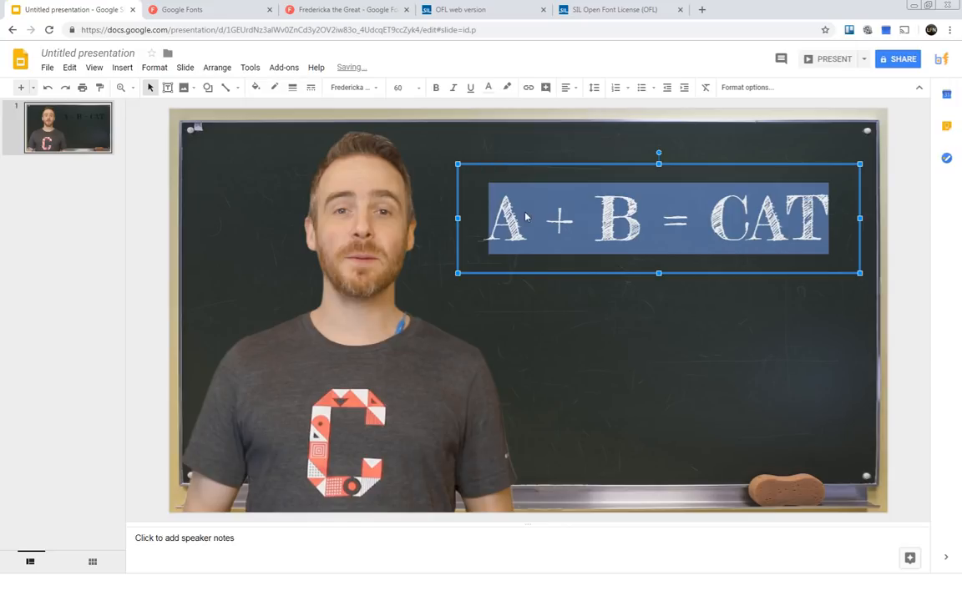
left_click(692, 335)
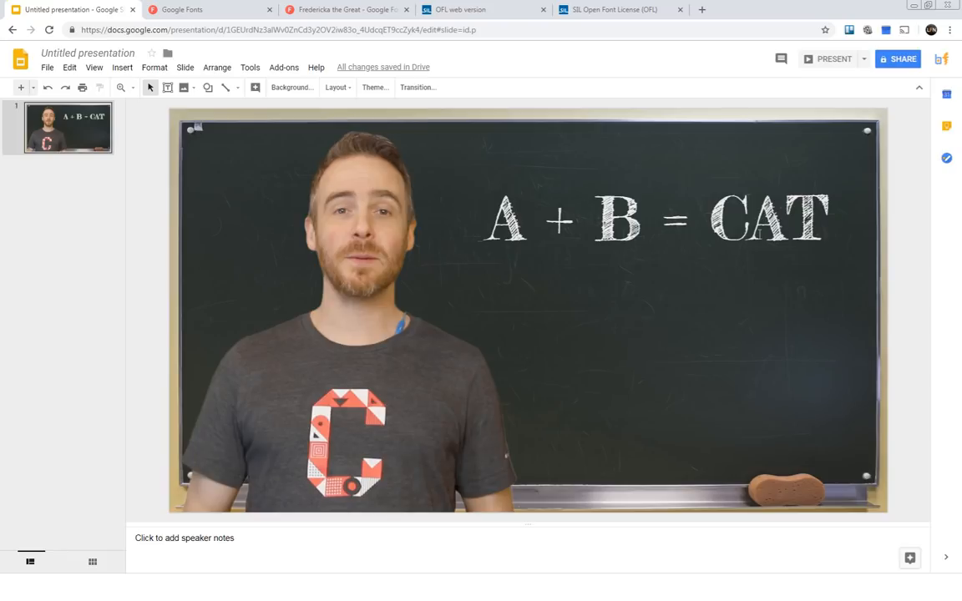
Try a font size of 48 on the whole title text and deselect the box to judge it.
left_click_drag(489, 220, 704, 171)
left_click(418, 89)
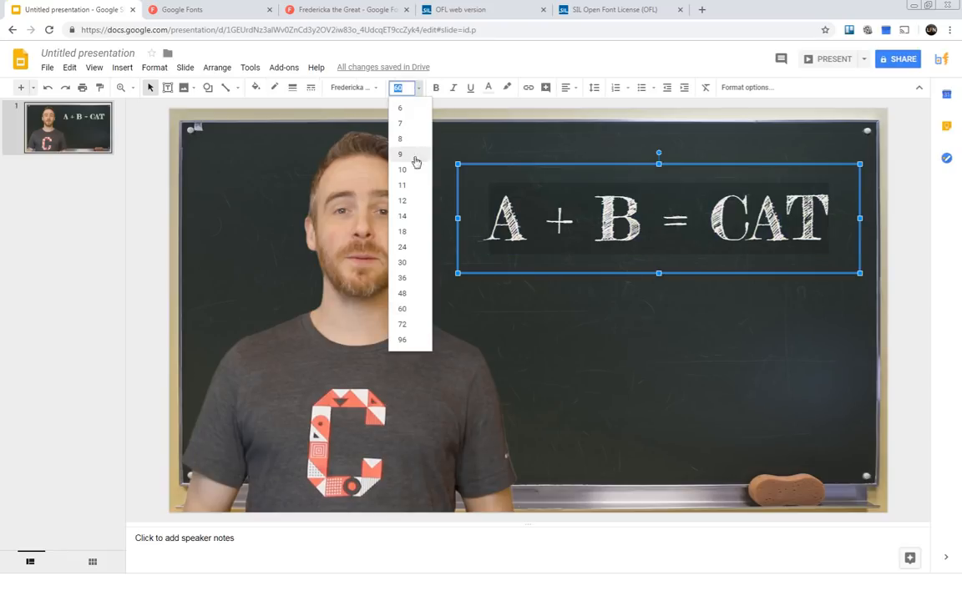
left_click(401, 293)
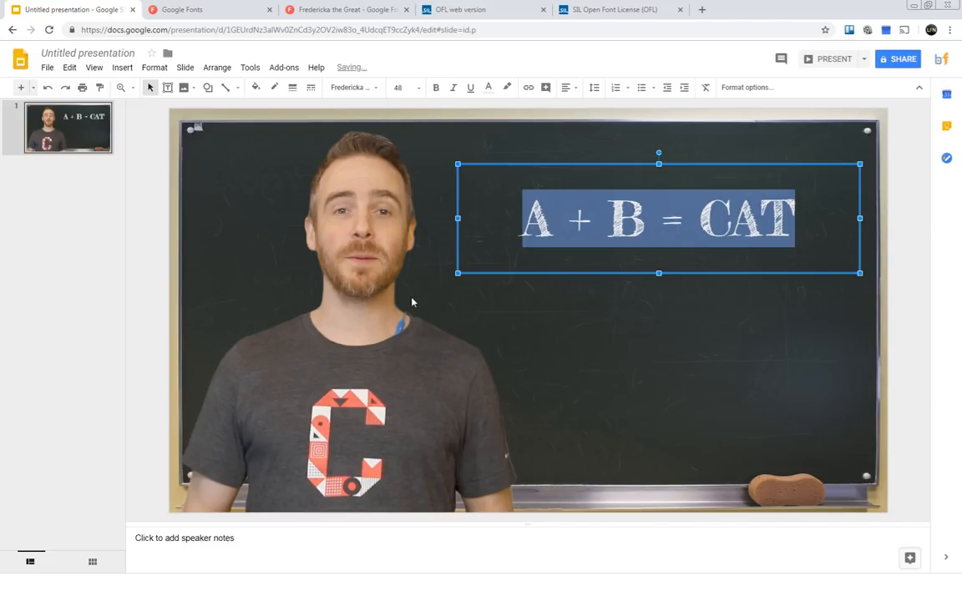
left_click(611, 292)
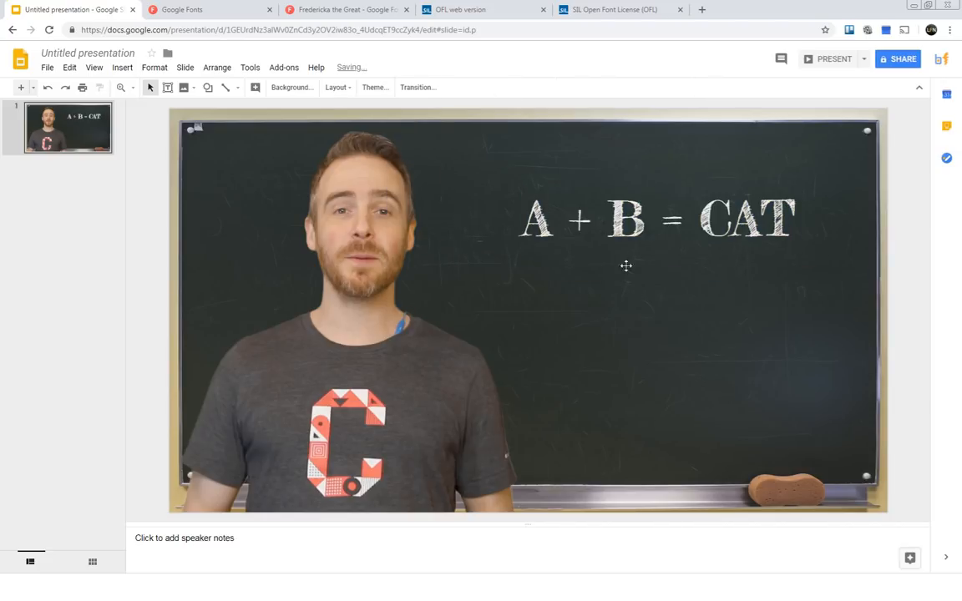
left_click(627, 227)
left_click(609, 330)
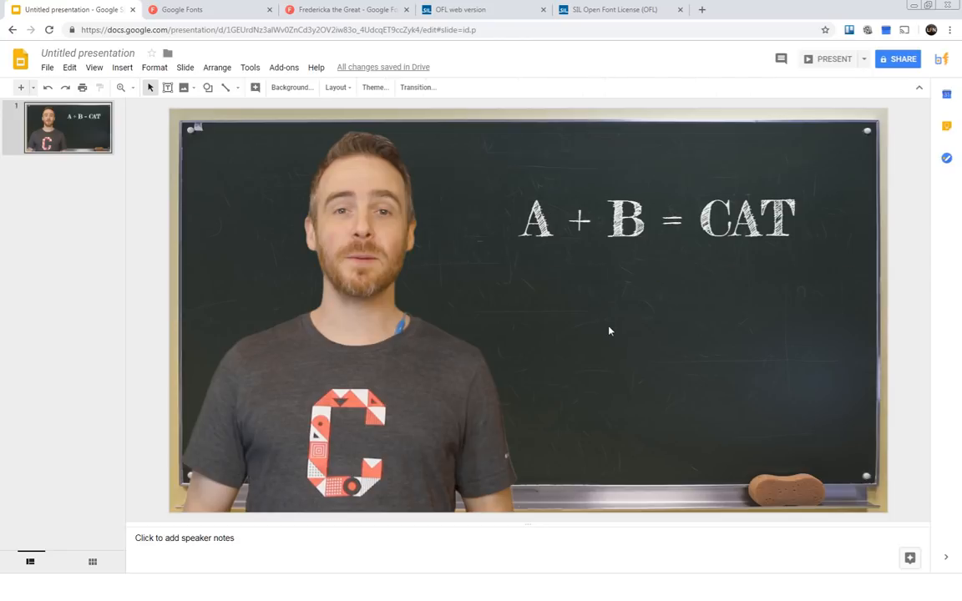
Return the whole title text to font size 60 and deselect the box.
left_click(797, 218)
left_click_drag(797, 219, 425, 181)
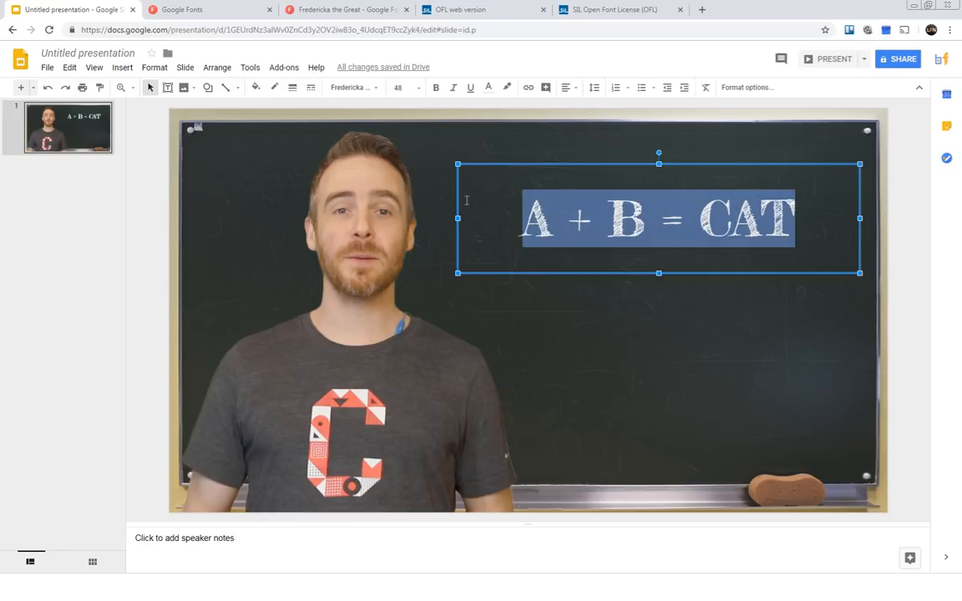
left_click(421, 88)
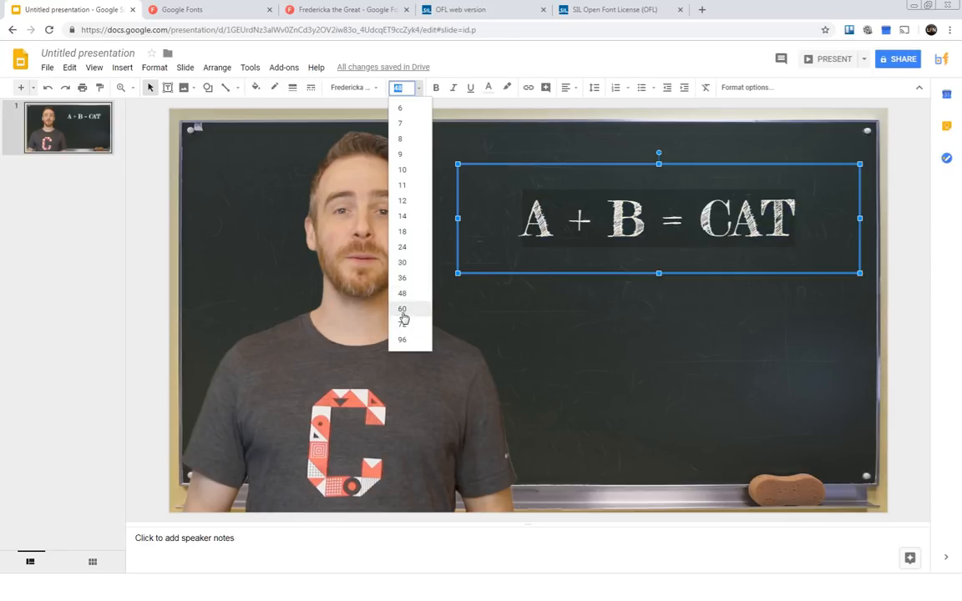
left_click(421, 308)
left_click(665, 343)
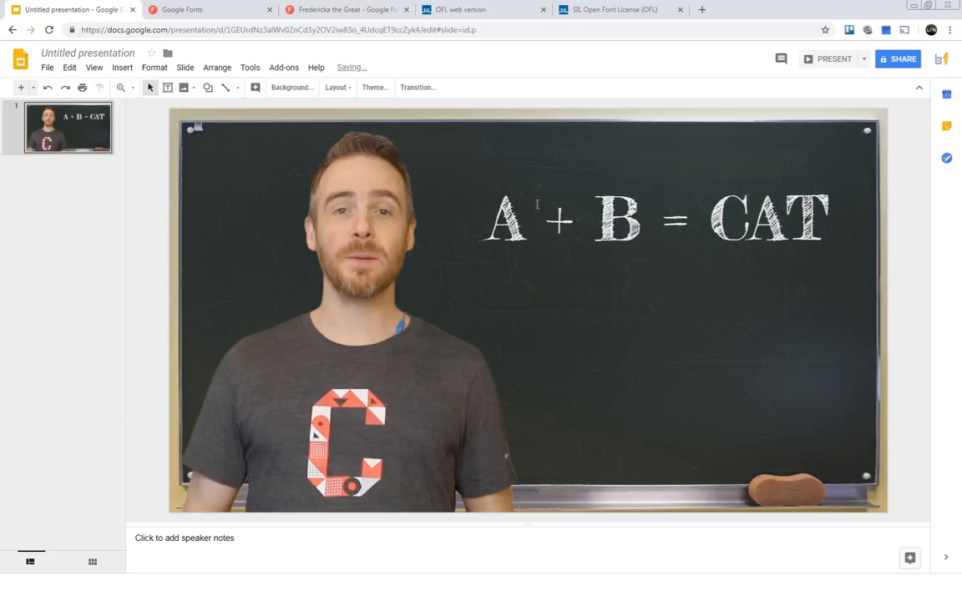
left_click(595, 182)
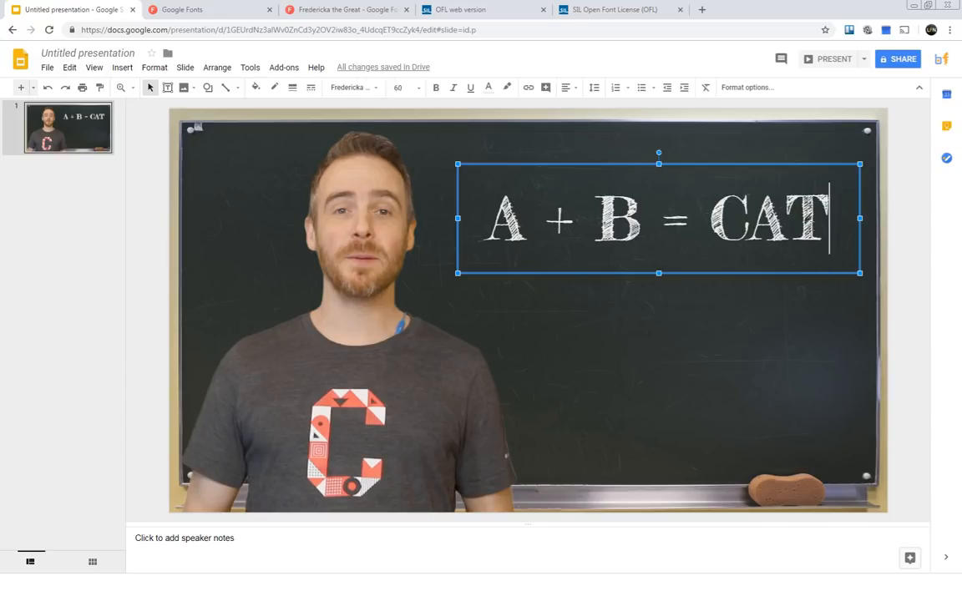
left_click_drag(829, 219, 382, 215)
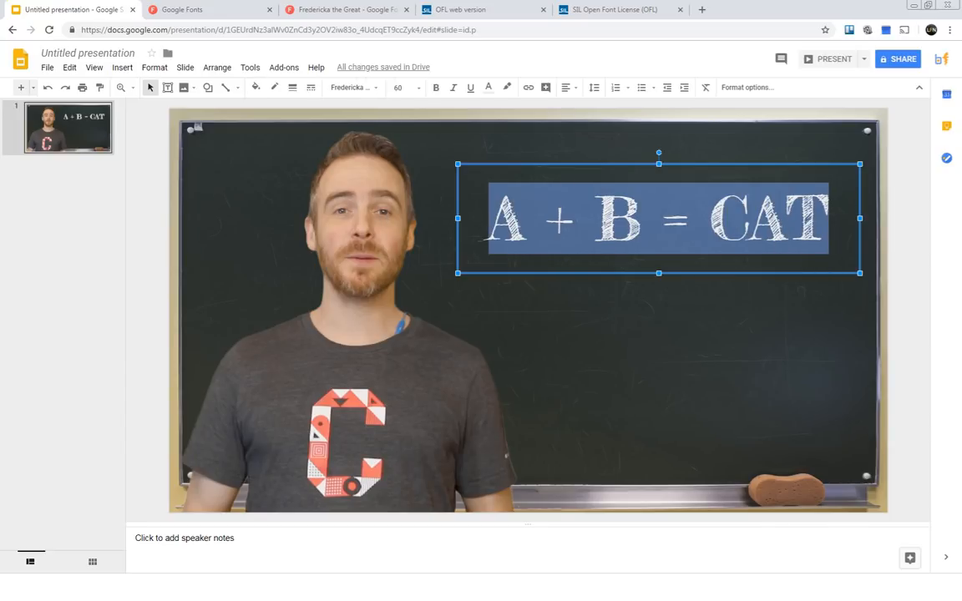
left_click(608, 309)
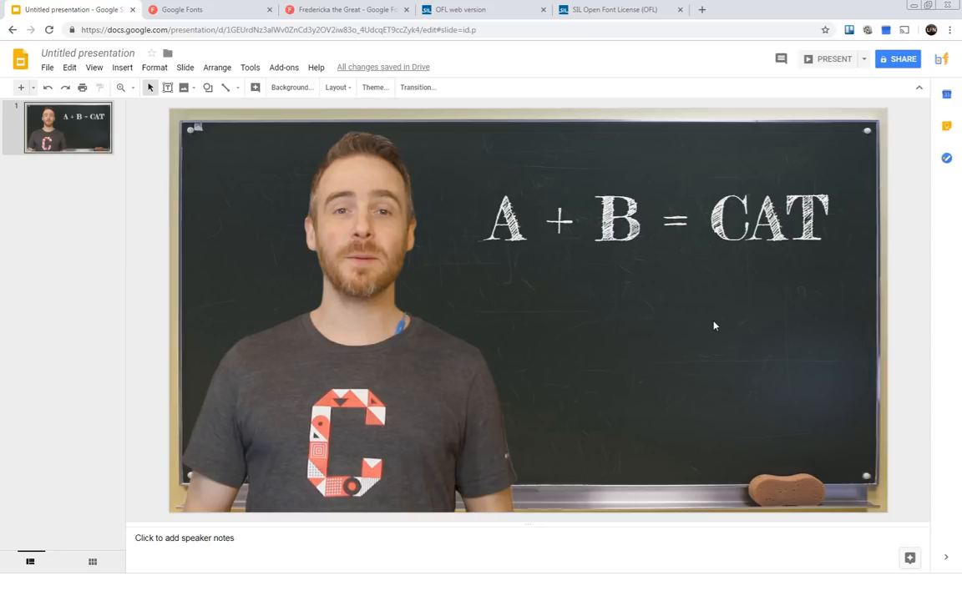
Add a text box on the empty blackboard area below the title and enter "I'm will learn ya stuf!".
left_click(167, 87)
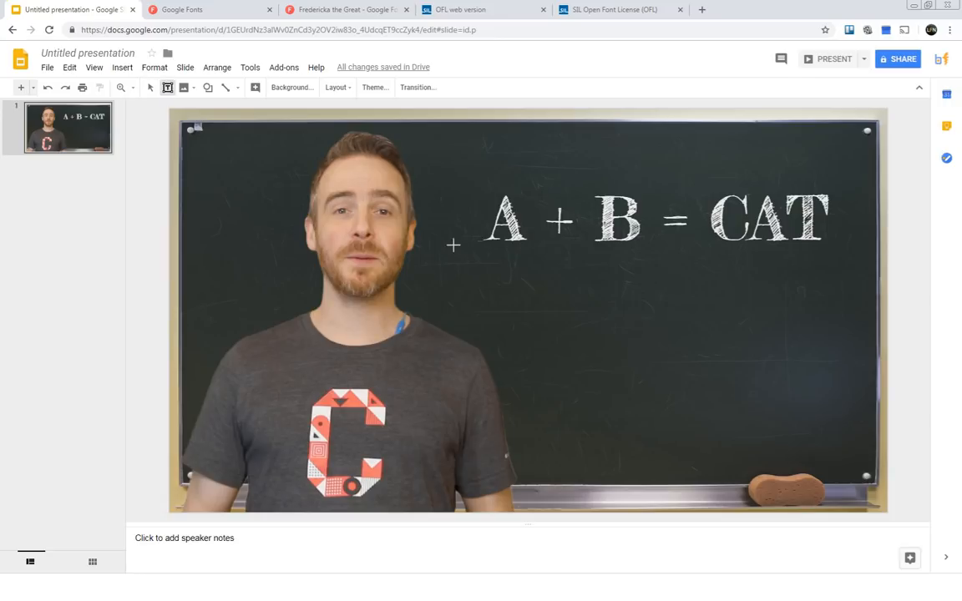
left_click_drag(516, 313, 838, 382)
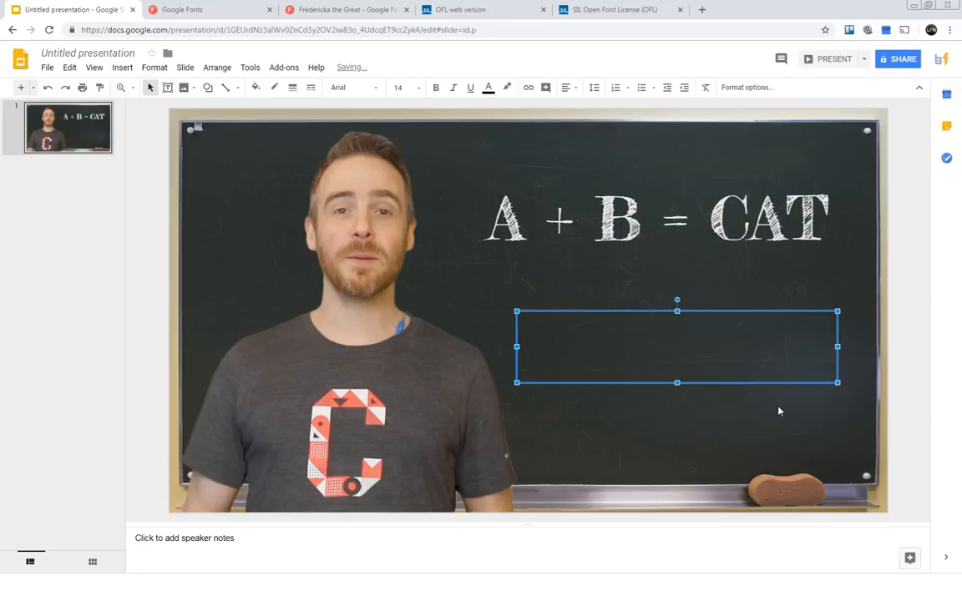
type("I'm will learn ya stu")
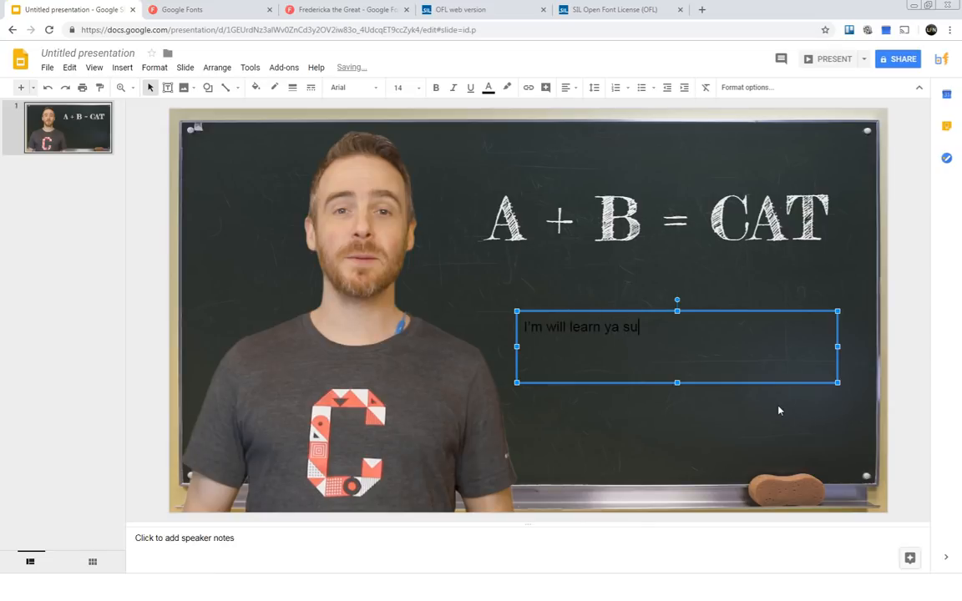
type("ff")
Recolor the whole "I'm will learn ya stuf!" text to the theme's yellow.
left_click_drag(665, 335, 463, 326)
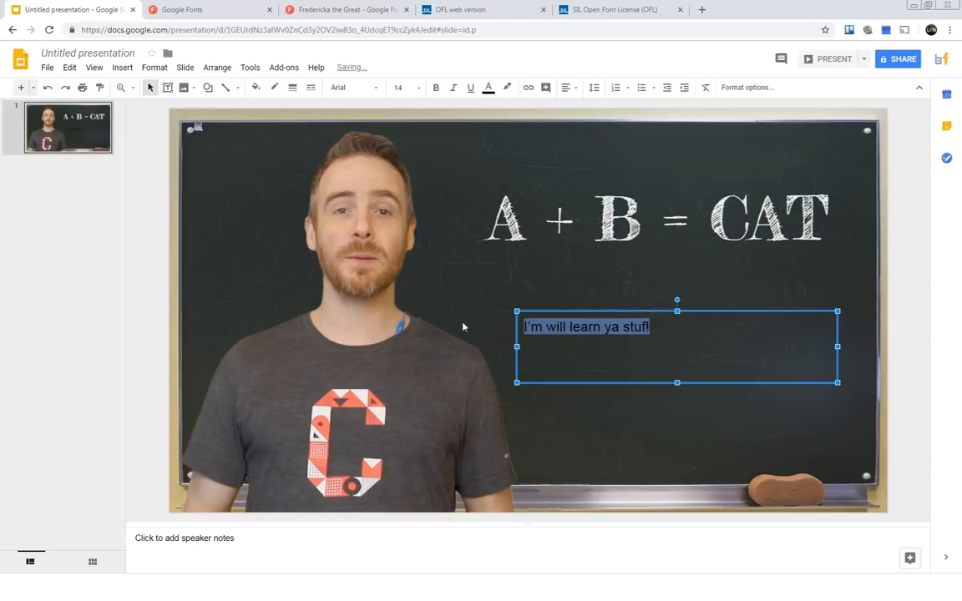
left_click(488, 88)
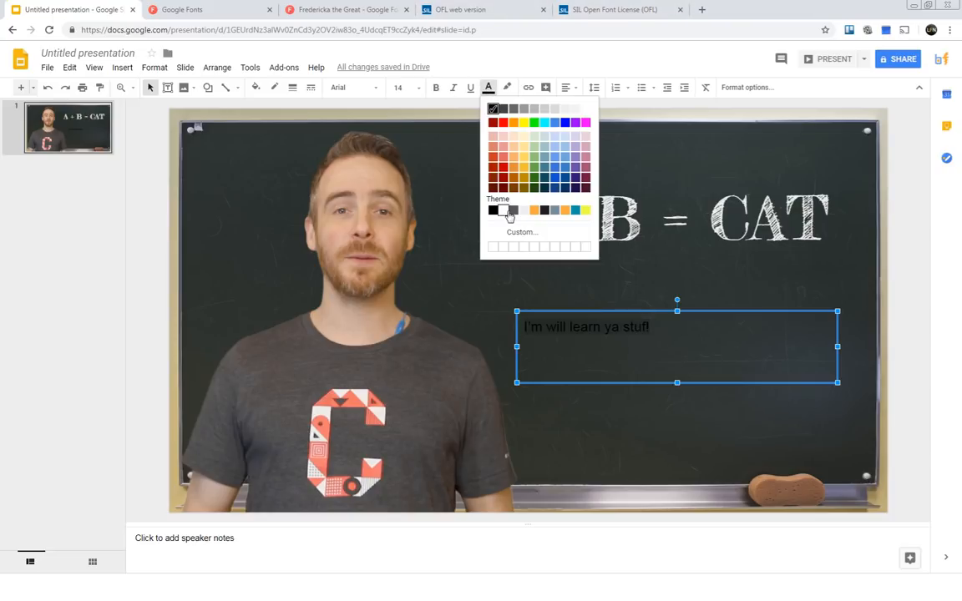
left_click(585, 210)
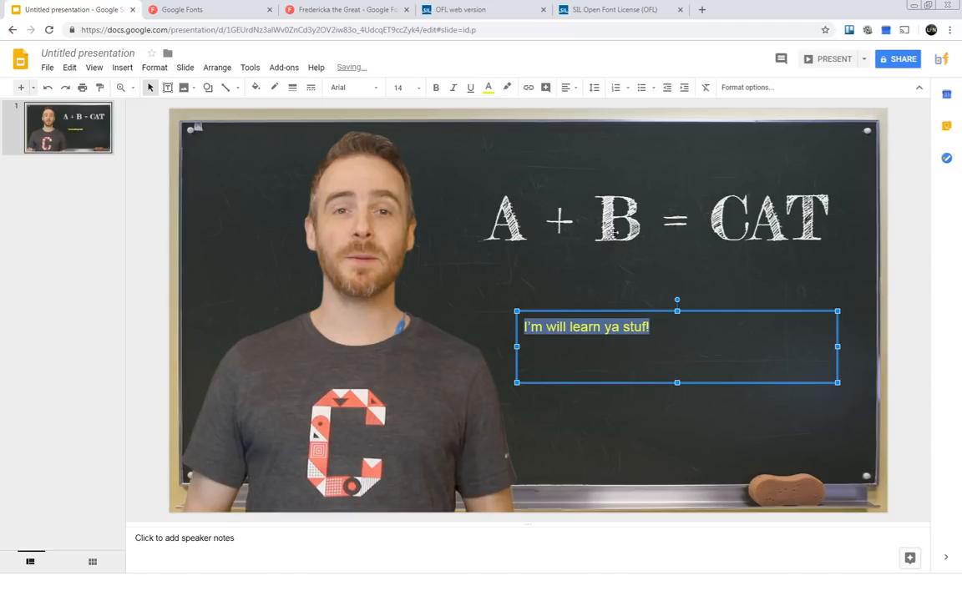
Center the yellow text both horizontally and vertically within its text box.
left_click(570, 87)
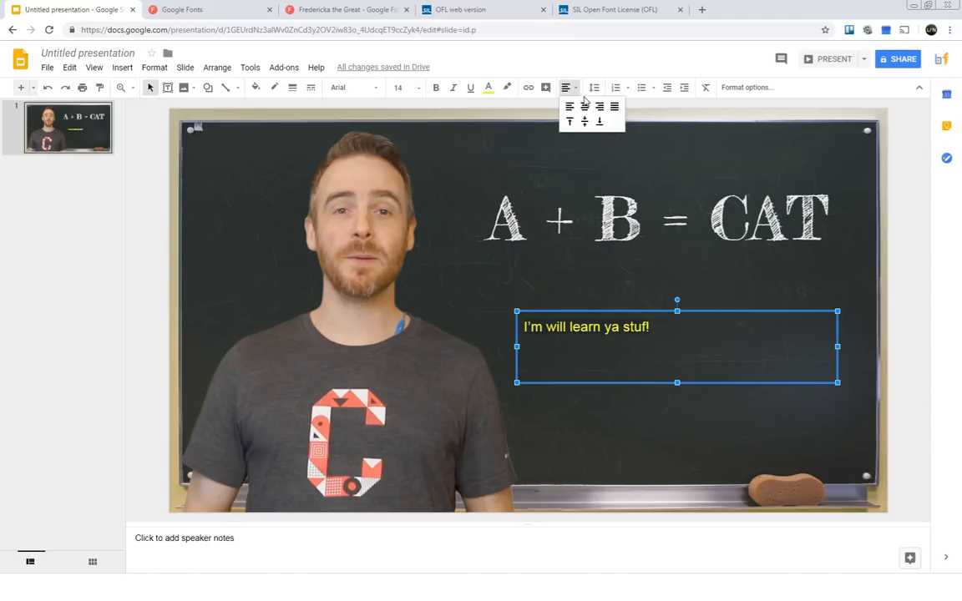
left_click(585, 106)
left_click(594, 88)
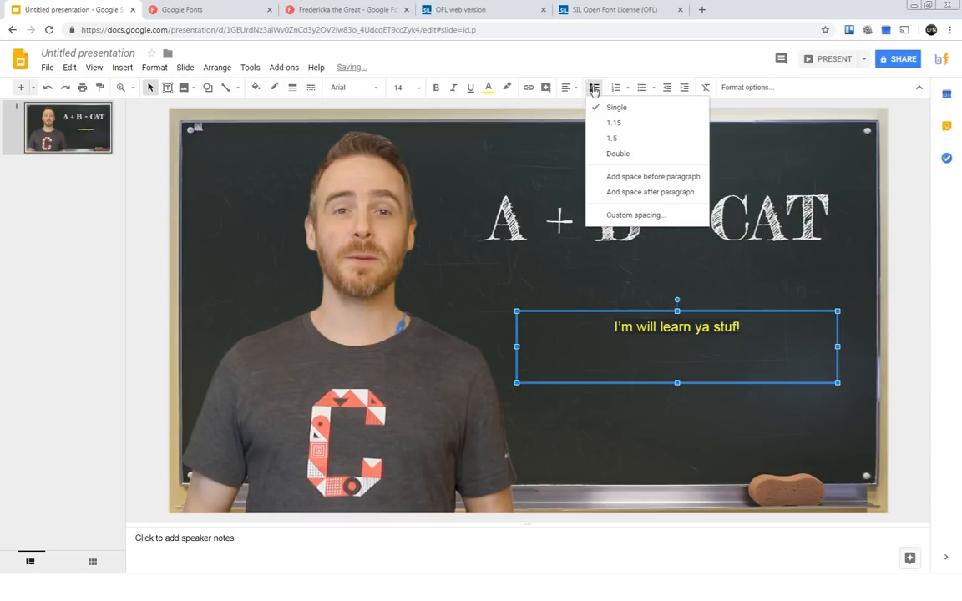
left_click(568, 87)
left_click(581, 120)
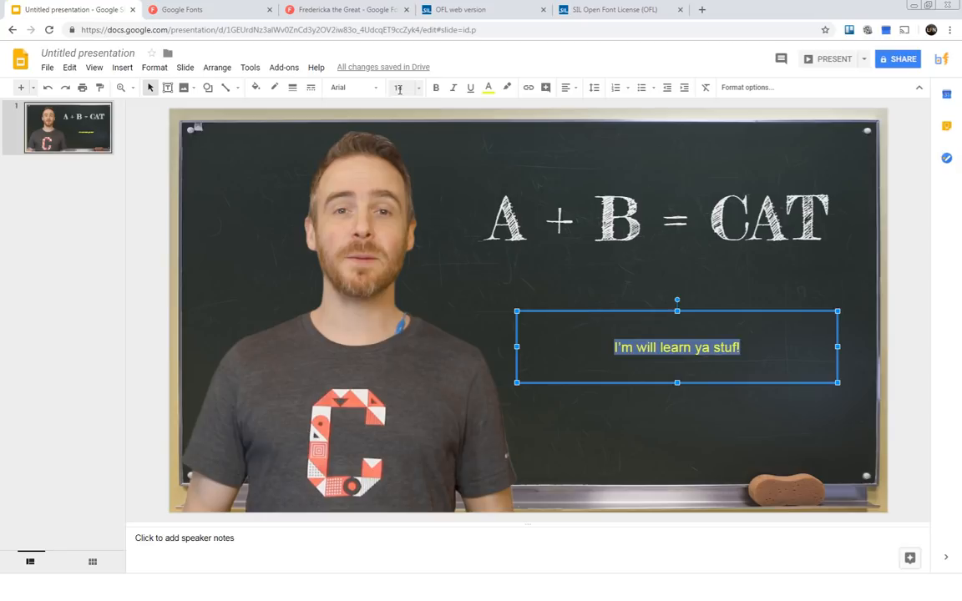
Enlarge the yellow text, trying font size 18 before setting it to 36.
left_click(419, 88)
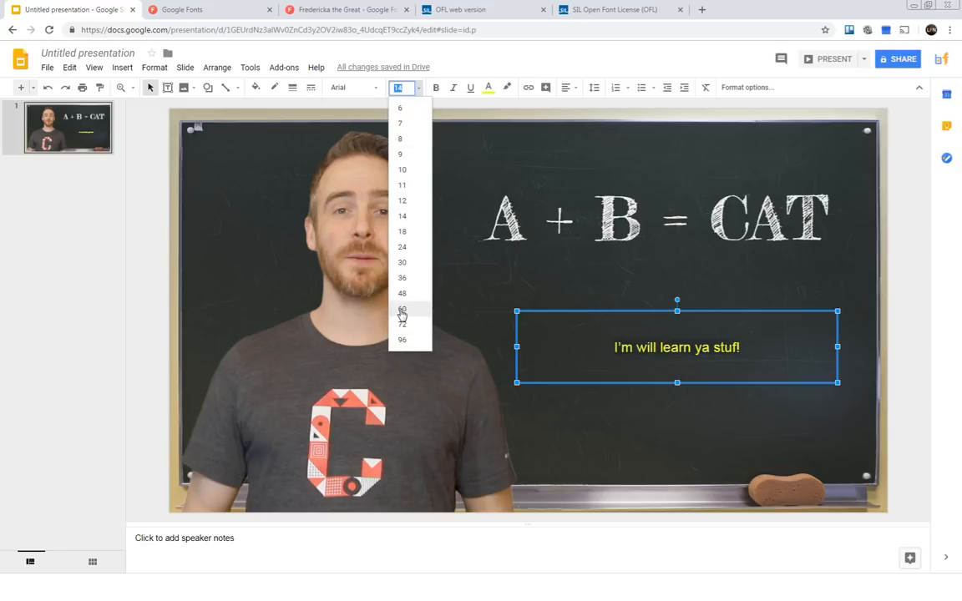
left_click(401, 232)
left_click(399, 88)
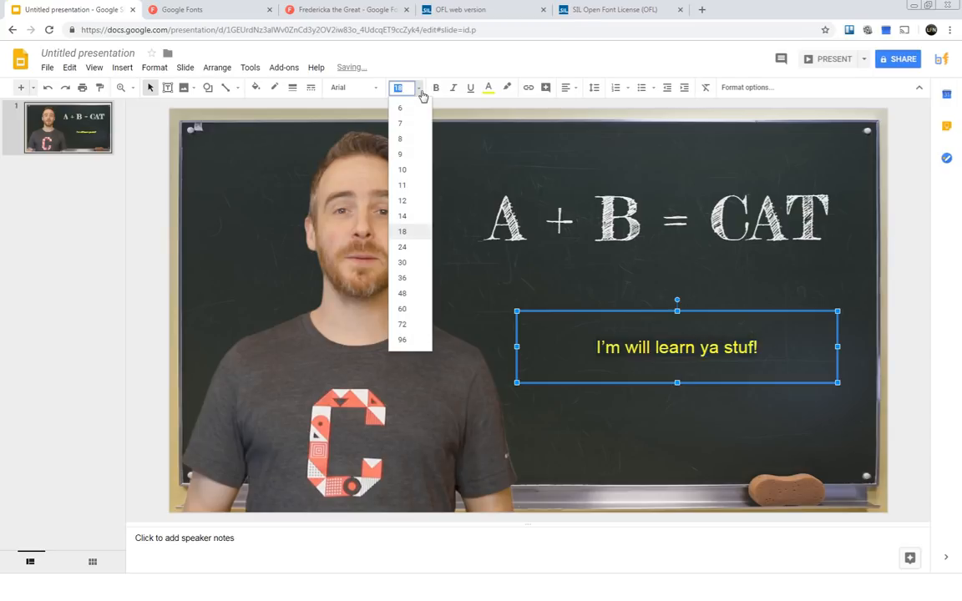
left_click(418, 278)
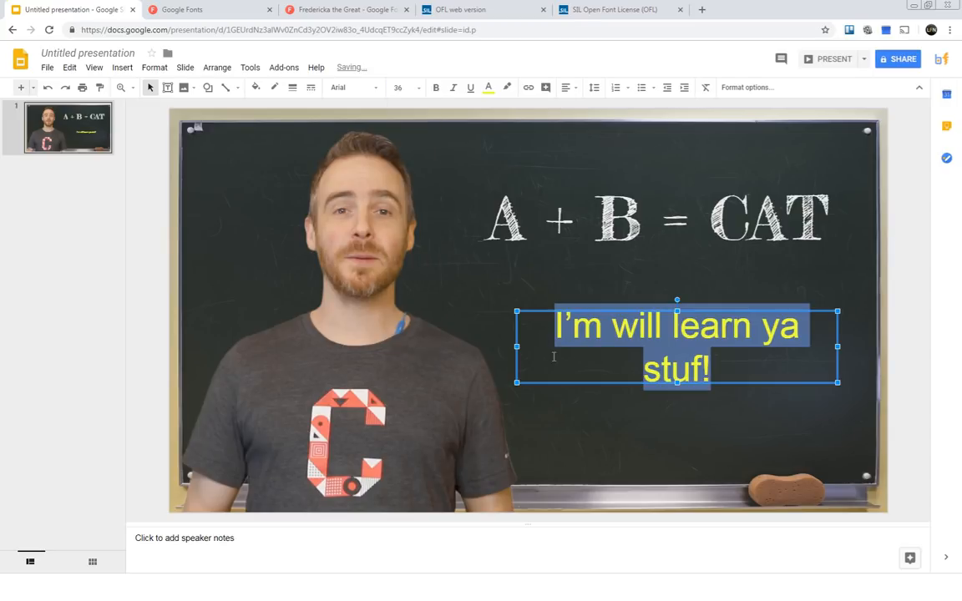
Widen the yellow text's box on both sides so the sentence fits on one line, out to the blackboard's right edge.
left_click_drag(517, 345, 476, 346)
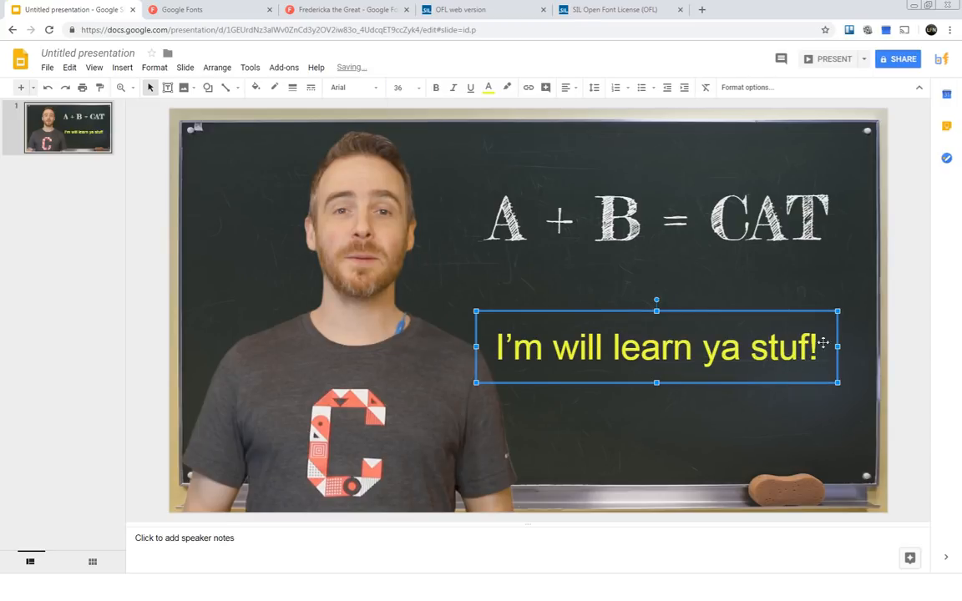
left_click_drag(838, 345, 874, 346)
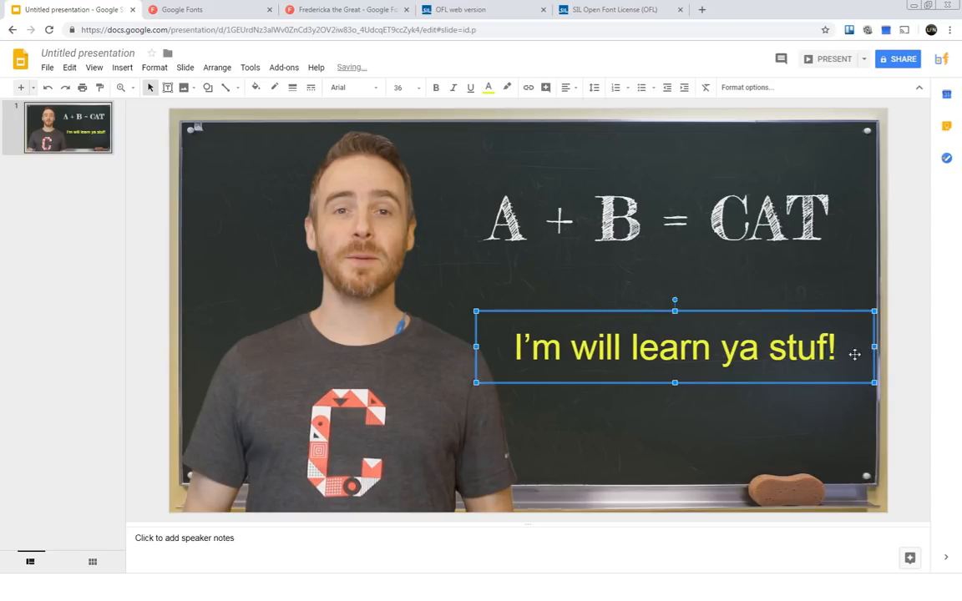
mouse_move(518, 346)
left_mouse_down()
mouse_move(852, 344)
mouse_move(510, 347)
left_mouse_up()
left_click(748, 346)
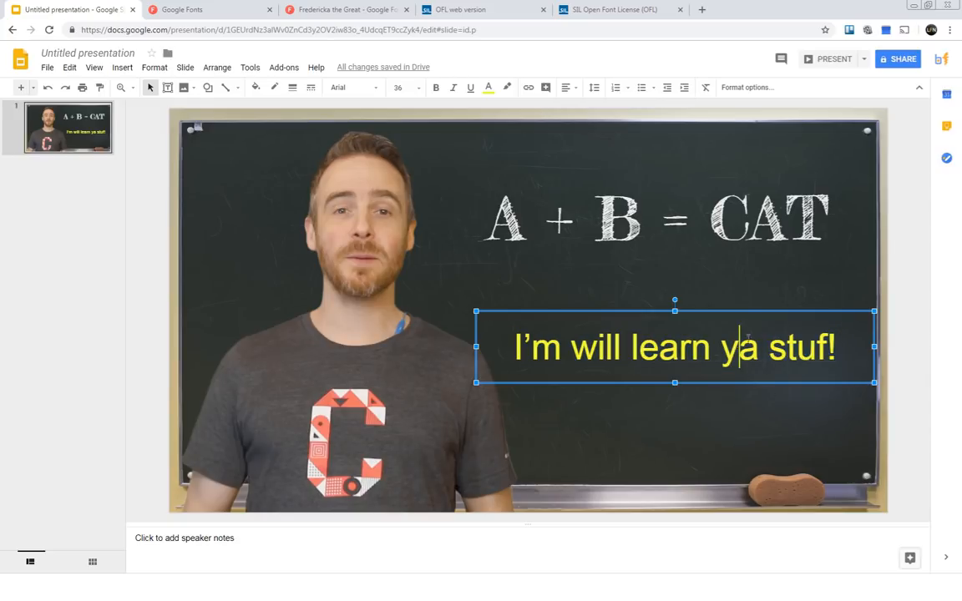